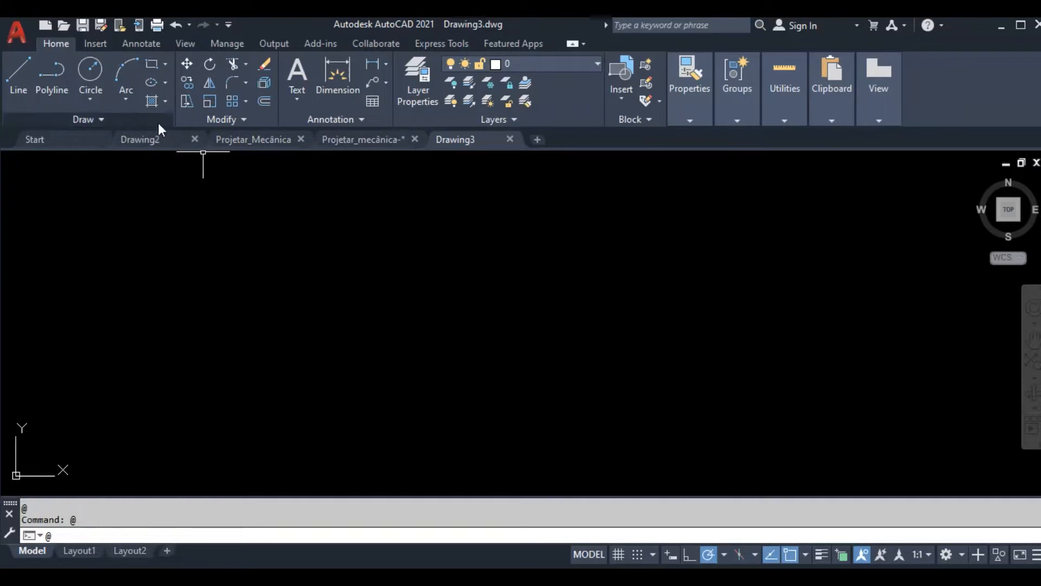
Step: Draw a circle with a radius of 16 at a freely chosen centre in the empty drawing
{"action": "left_click", "coordinate": [85, 75]}
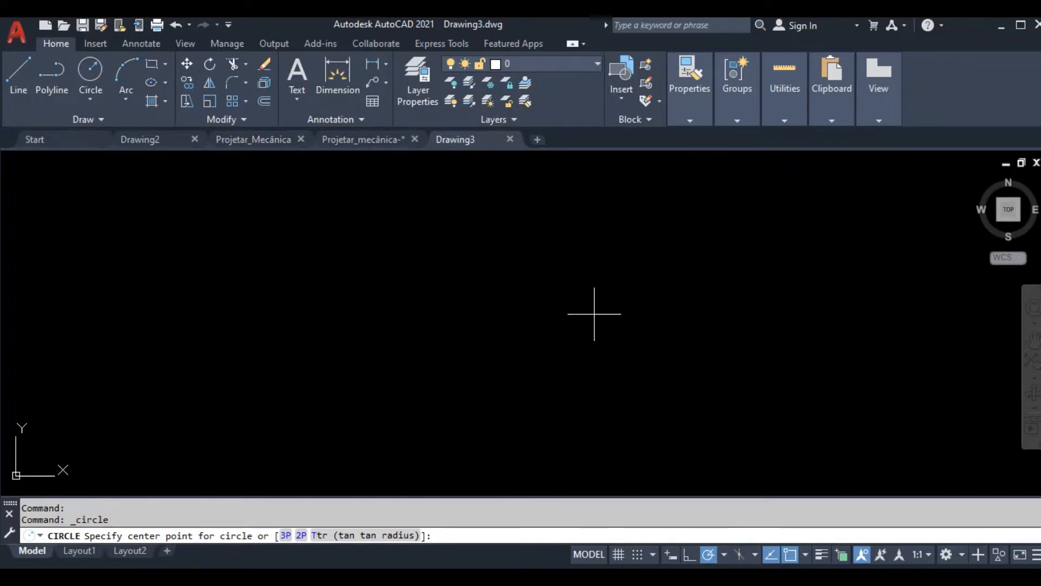
{"action": "left_click", "coordinate": [457, 341]}
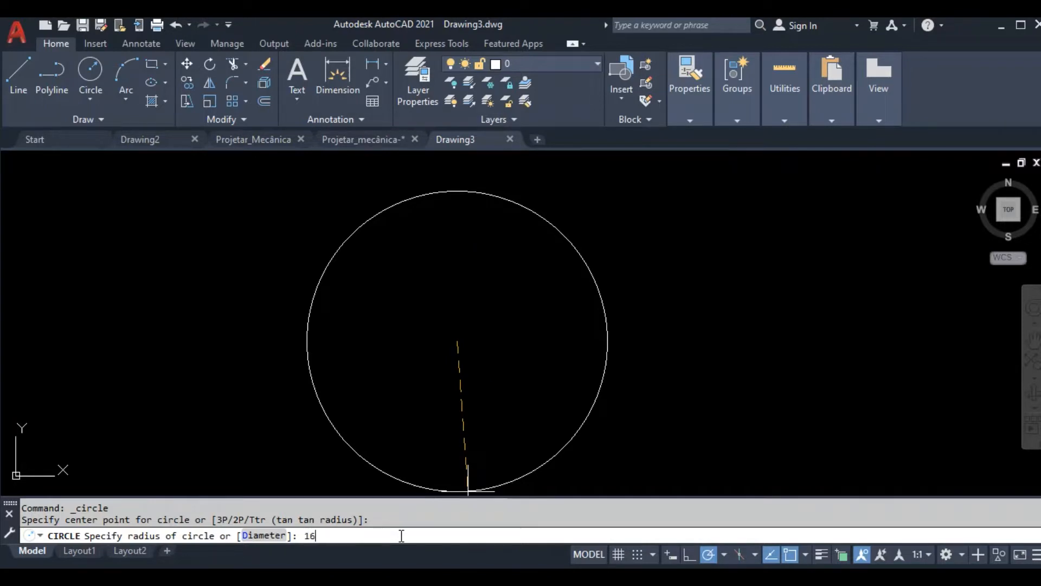
{"action": "key", "text": "Return"}
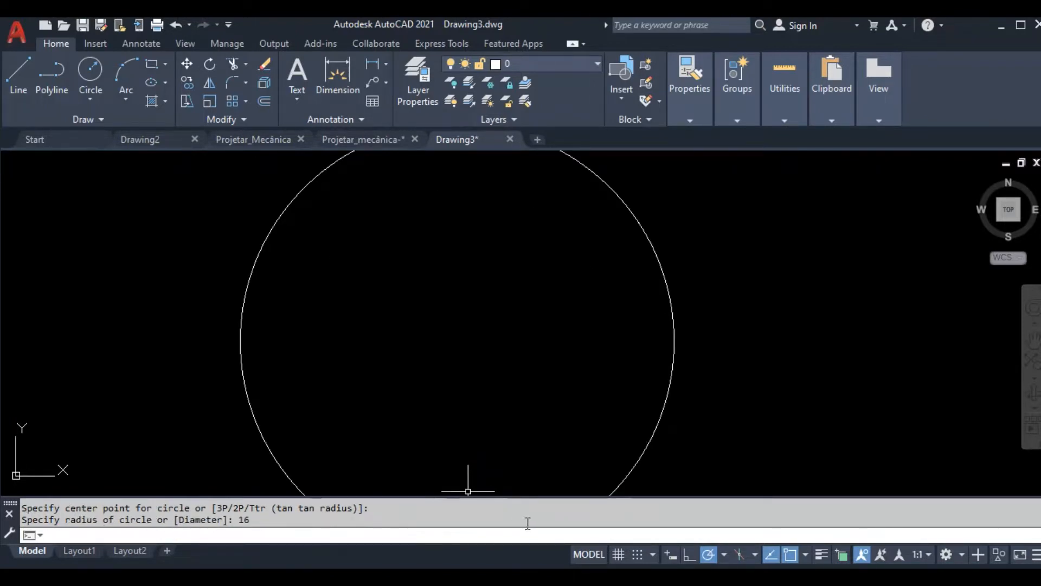
Step: Add a radius dimension to the circle, placing its text outside the upper-right edge
{"action": "scroll", "coordinate": [478, 244], "scroll_direction": "down", "scroll_amount": 5}
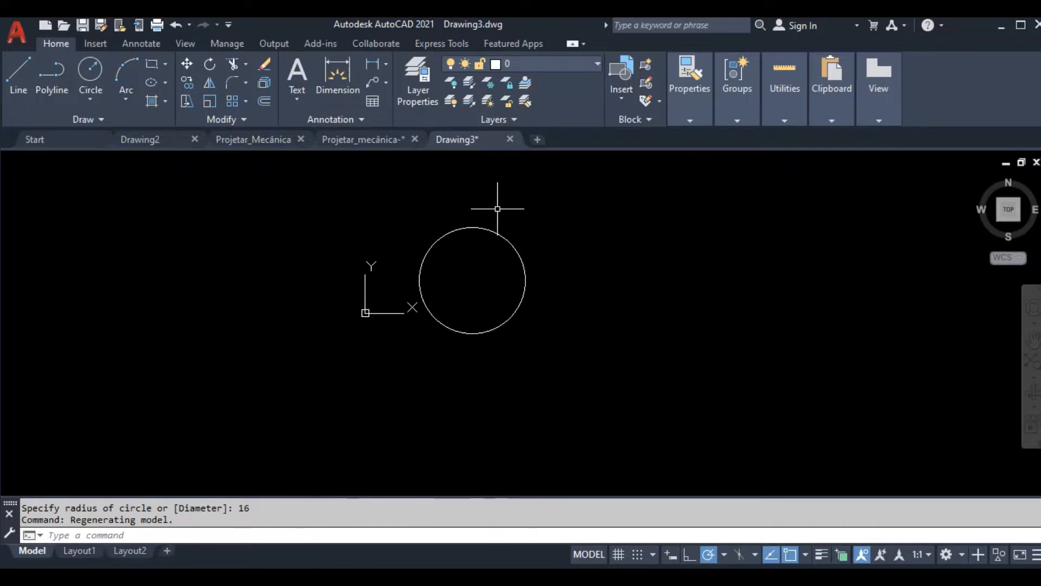
{"action": "scroll", "coordinate": [522, 210], "scroll_direction": "up", "scroll_amount": 2}
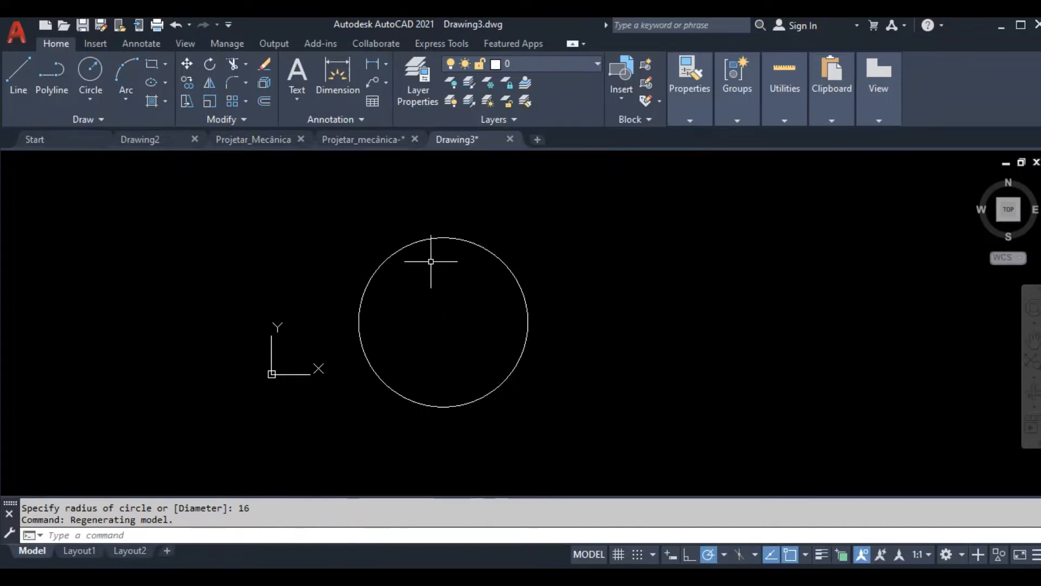
{"action": "left_click", "coordinate": [385, 66]}
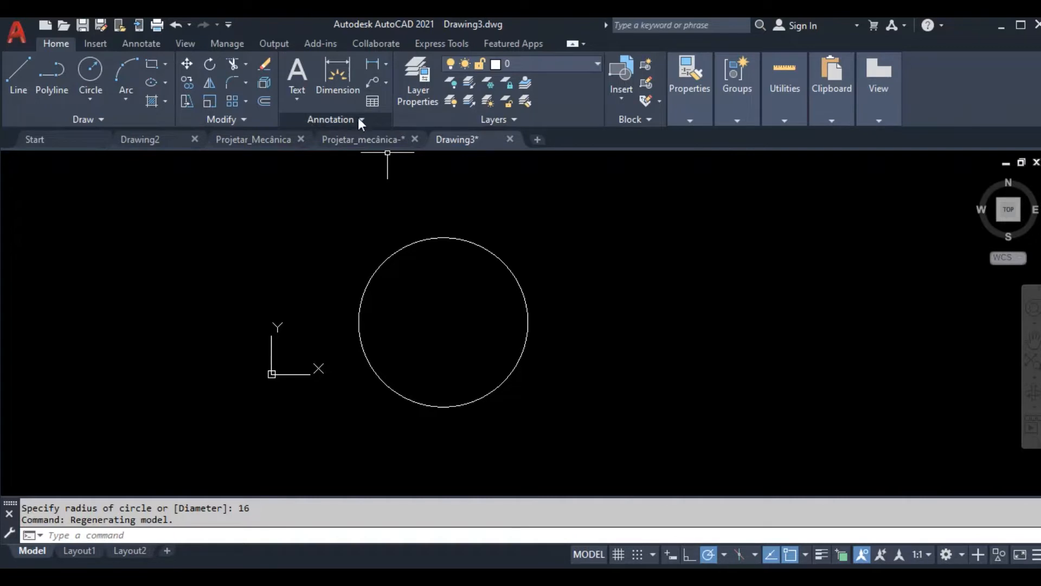
{"action": "left_click", "coordinate": [384, 63]}
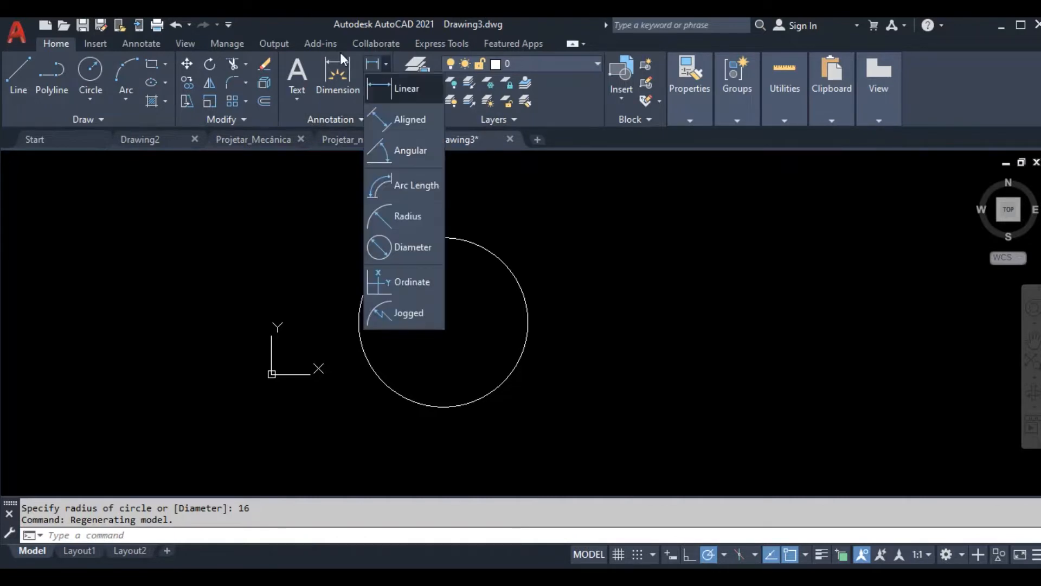
{"action": "left_click", "coordinate": [392, 215]}
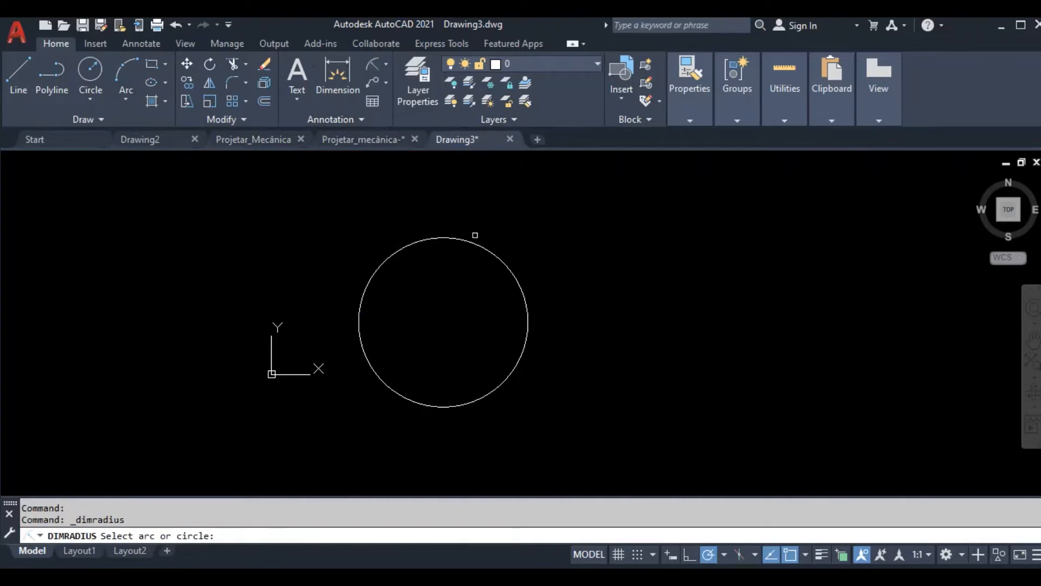
{"action": "left_click", "coordinate": [512, 275]}
{"action": "left_click", "coordinate": [576, 232]}
{"action": "scroll", "coordinate": [586, 233], "scroll_direction": "up", "scroll_amount": 5}
{"action": "scroll", "coordinate": [650, 342], "scroll_direction": "up", "scroll_amount": 5}
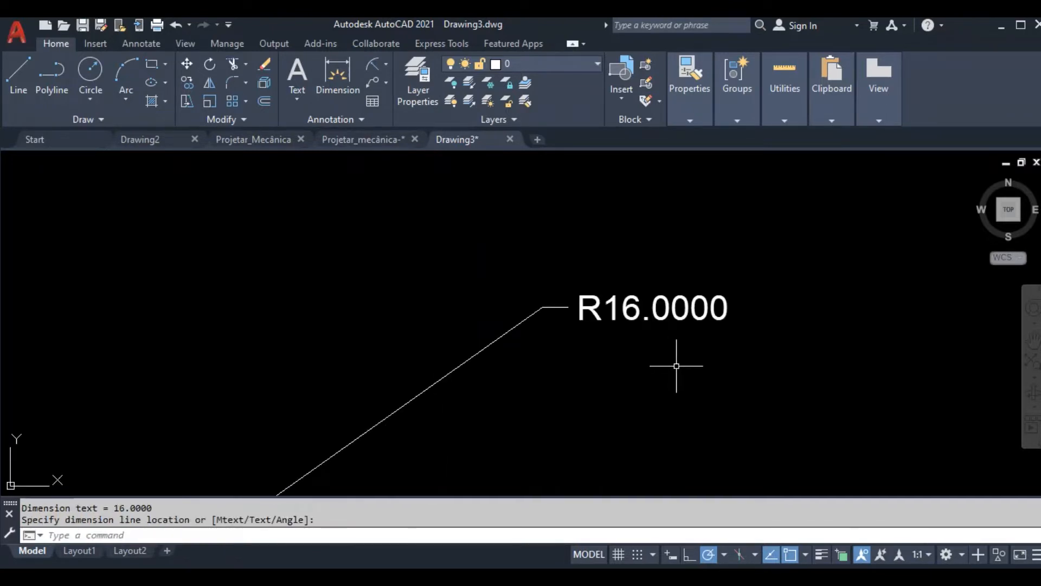
Step: Delete the four-decimal radius dimension from the circle
{"action": "scroll", "coordinate": [598, 254], "scroll_direction": "down", "scroll_amount": 5}
{"action": "scroll", "coordinate": [625, 280], "scroll_direction": "down", "scroll_amount": 1}
{"action": "left_click", "coordinate": [627, 226]}
{"action": "left_click", "coordinate": [504, 333]}
{"action": "scroll", "coordinate": [600, 267], "scroll_direction": "up", "scroll_amount": 3}
{"action": "scroll", "coordinate": [662, 294], "scroll_direction": "down", "scroll_amount": 4}
{"action": "key", "text": "Delete"}
{"action": "scroll", "coordinate": [394, 280], "scroll_direction": "down", "scroll_amount": 2}
{"action": "scroll", "coordinate": [332, 246], "scroll_direction": "up", "scroll_amount": 5}
{"action": "scroll", "coordinate": [321, 221], "scroll_direction": "down", "scroll_amount": 5}
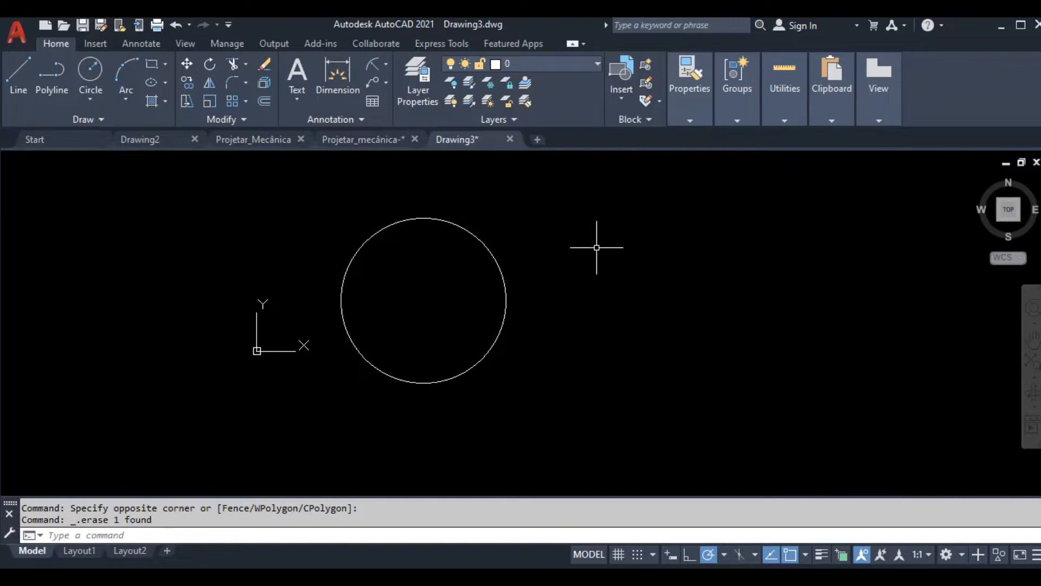
Step: Modify the Standard dimension style so the linear primary units use a precision of 0
{"action": "type", "text": "d"}
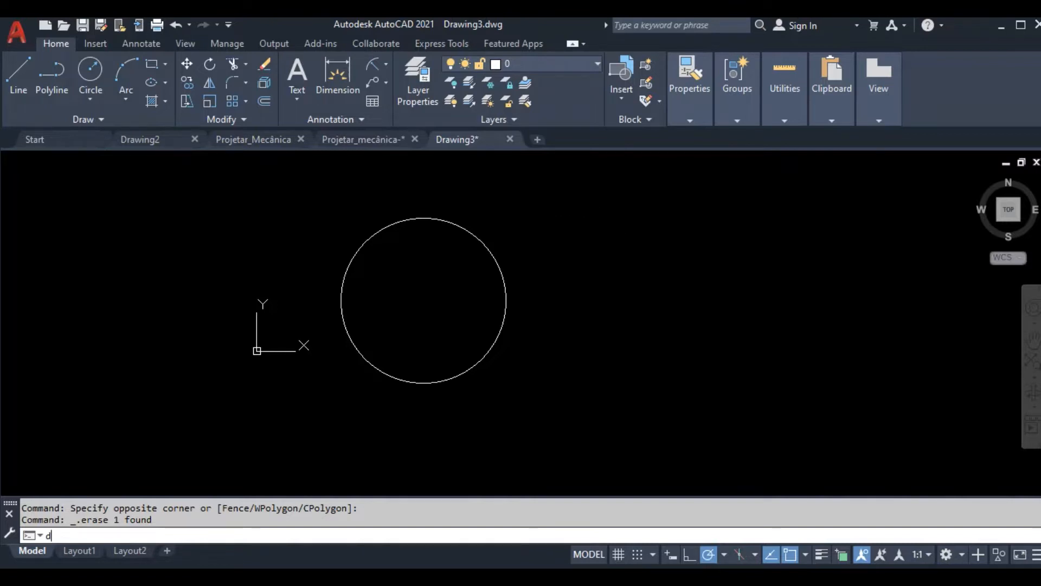
{"action": "key", "text": "Return"}
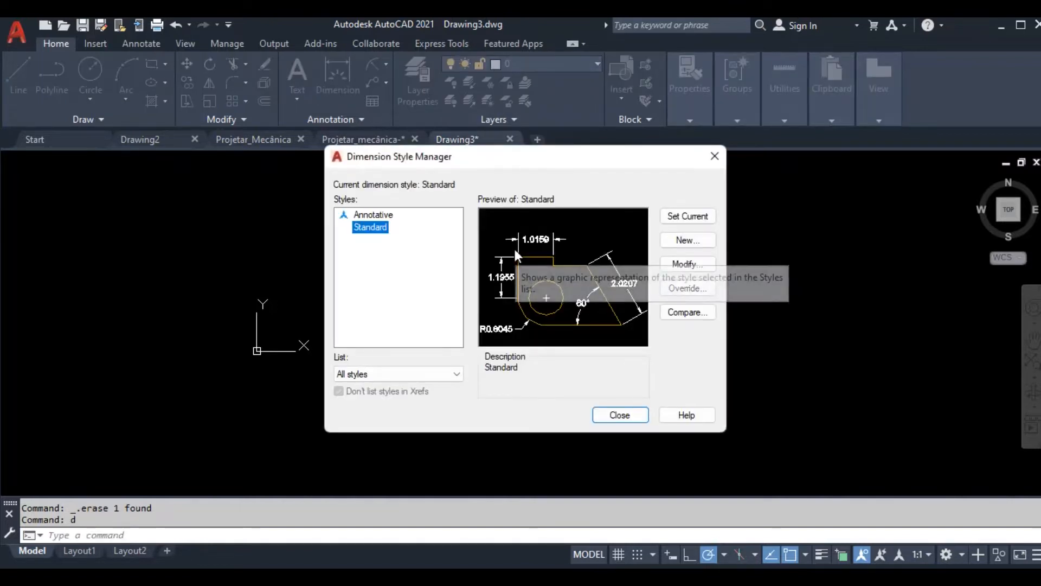
{"action": "left_click", "coordinate": [668, 266]}
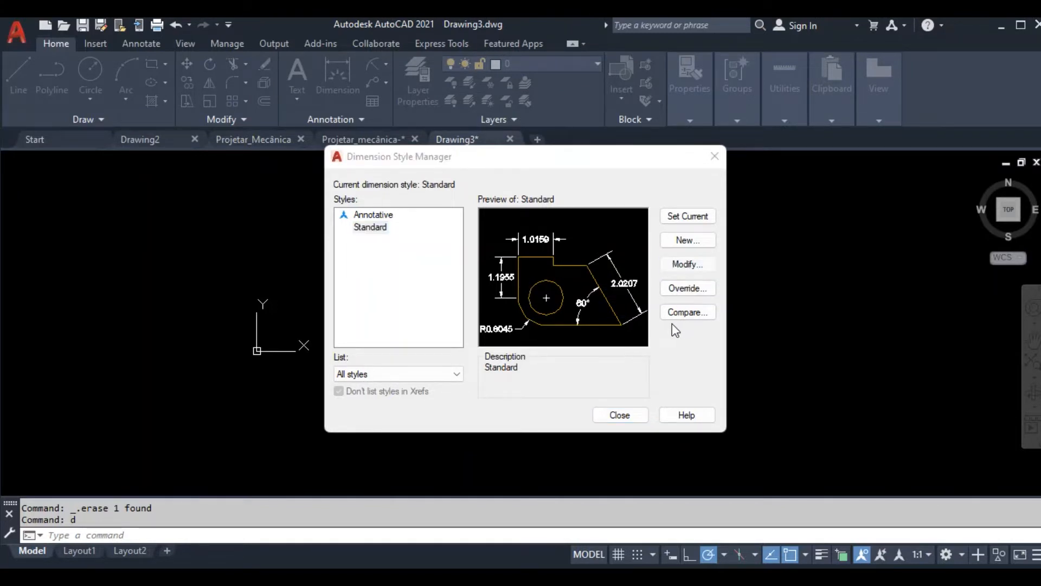
{"action": "left_click", "coordinate": [497, 101]}
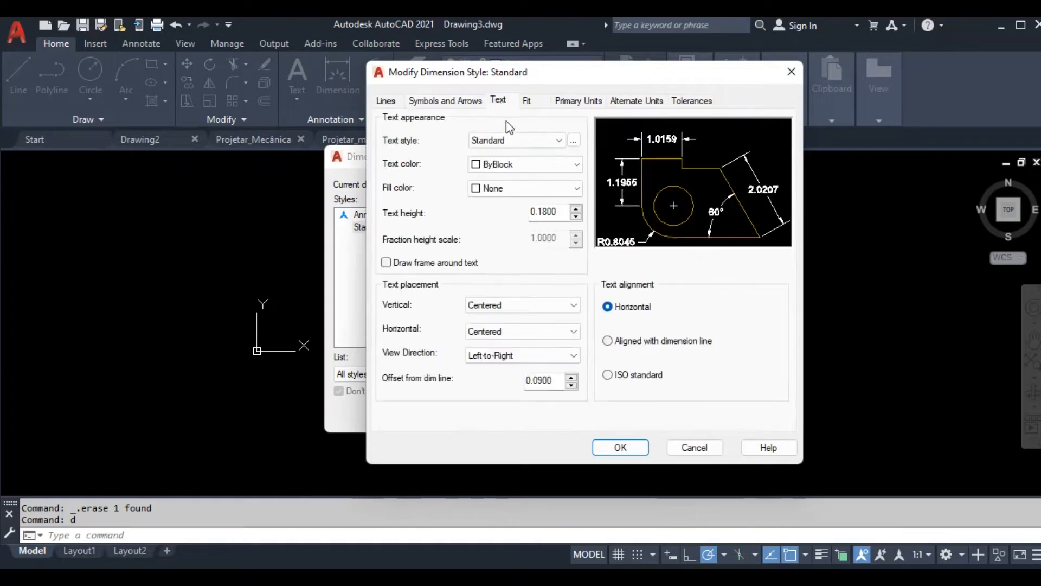
{"action": "left_click", "coordinate": [578, 102]}
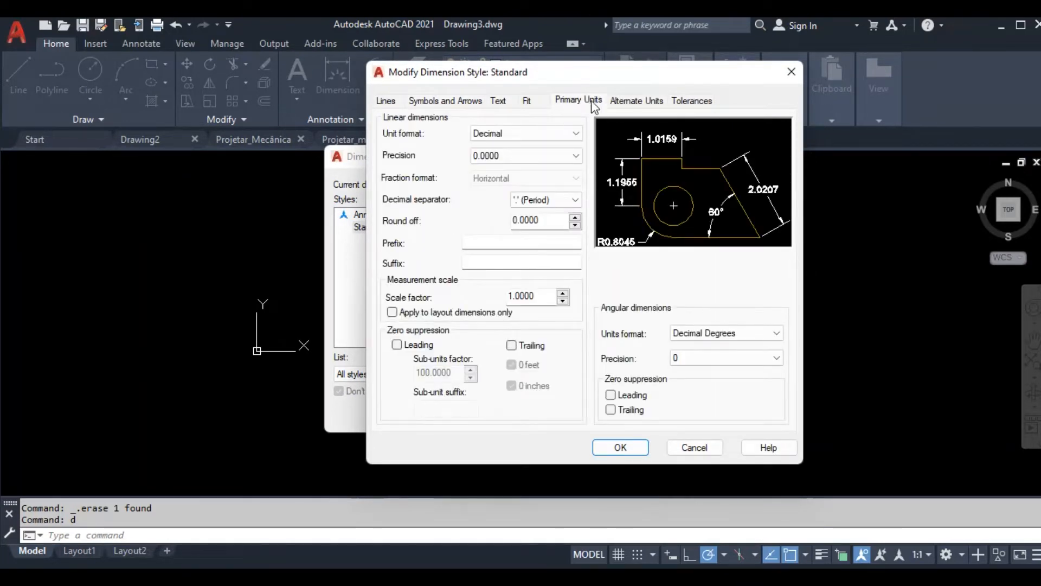
{"action": "left_click", "coordinate": [504, 156]}
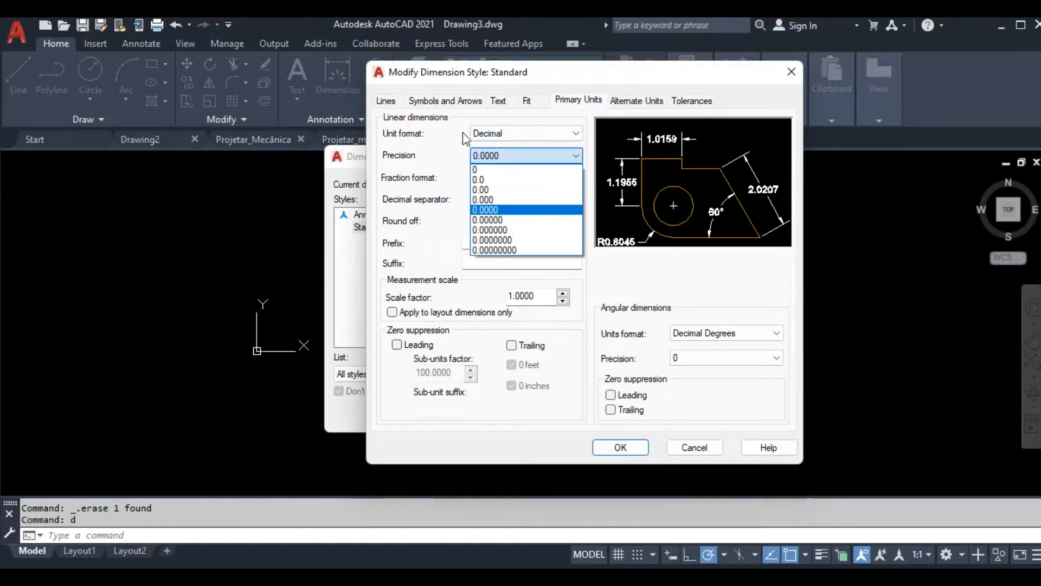
{"action": "left_click", "coordinate": [479, 168]}
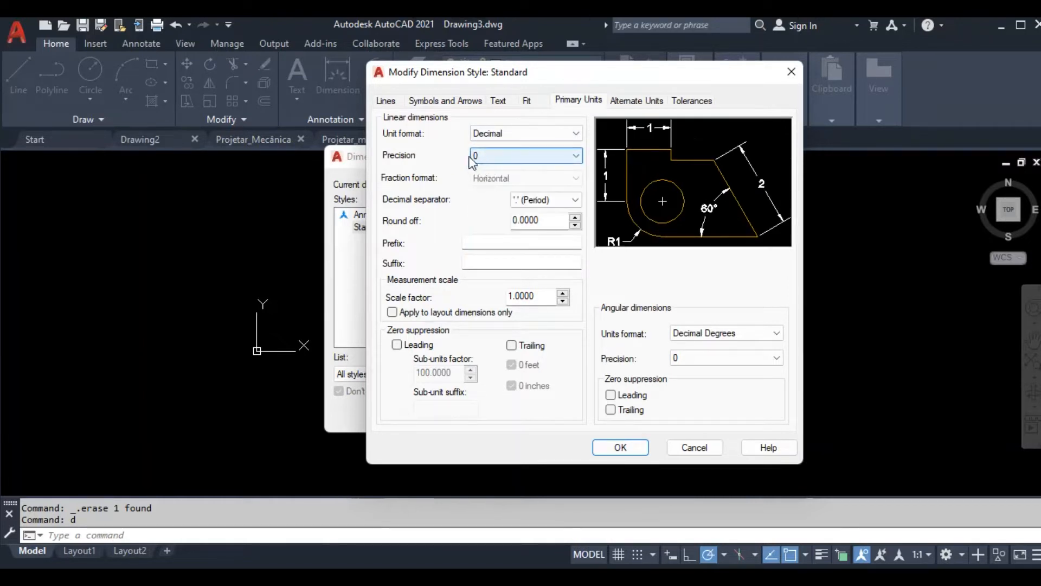
{"action": "left_click", "coordinate": [608, 447]}
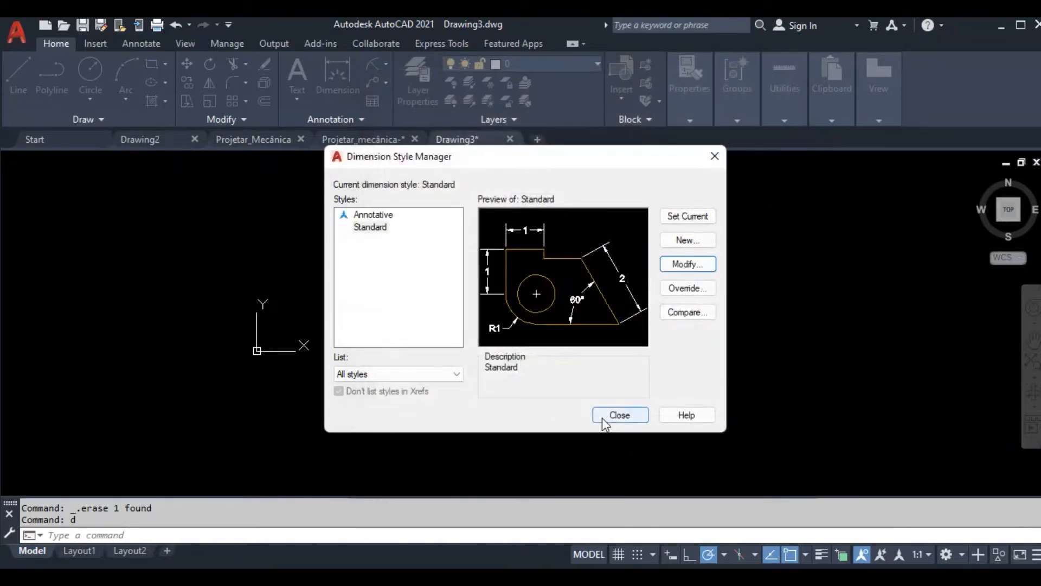
{"action": "left_click", "coordinate": [619, 416]}
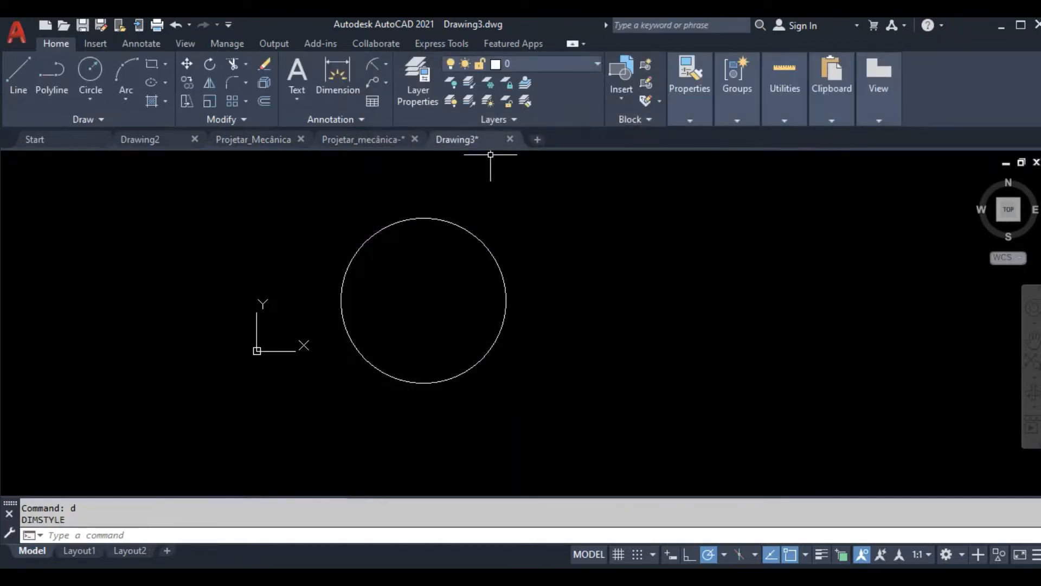
Step: Dimension the circle's radius again using the modified Standard style, with the text outside the circle
{"action": "left_click", "coordinate": [384, 65]}
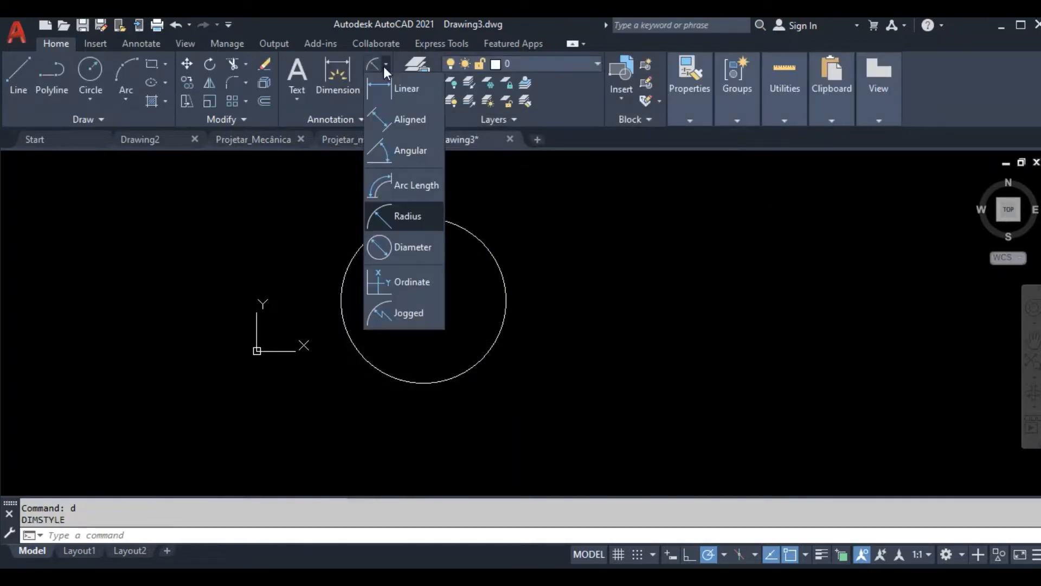
{"action": "left_click", "coordinate": [402, 215]}
{"action": "left_click", "coordinate": [506, 292]}
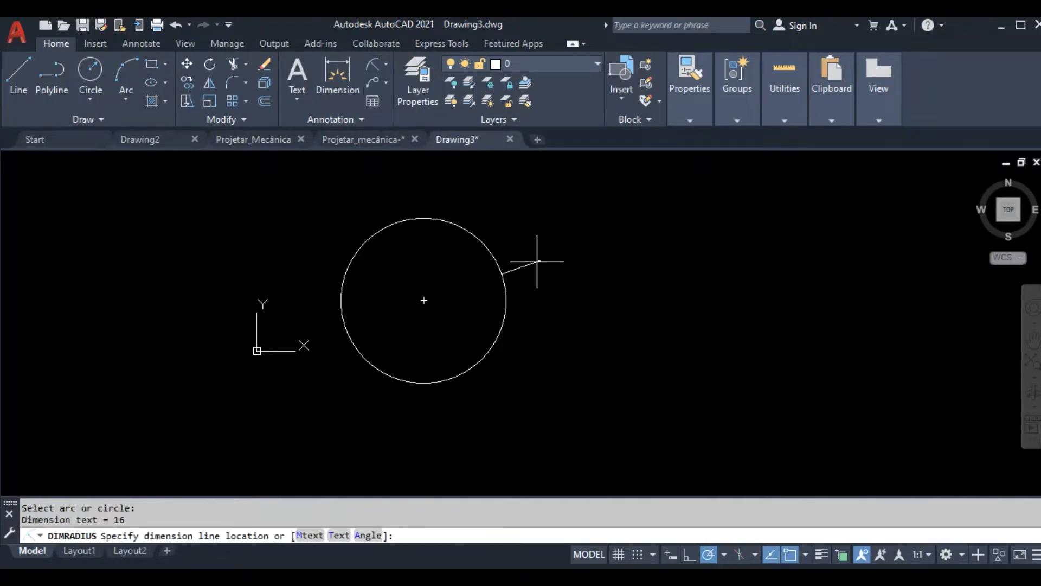
{"action": "scroll", "coordinate": [501, 236], "scroll_direction": "up", "scroll_amount": 5}
{"action": "scroll", "coordinate": [501, 236], "scroll_direction": "up", "scroll_amount": 5}
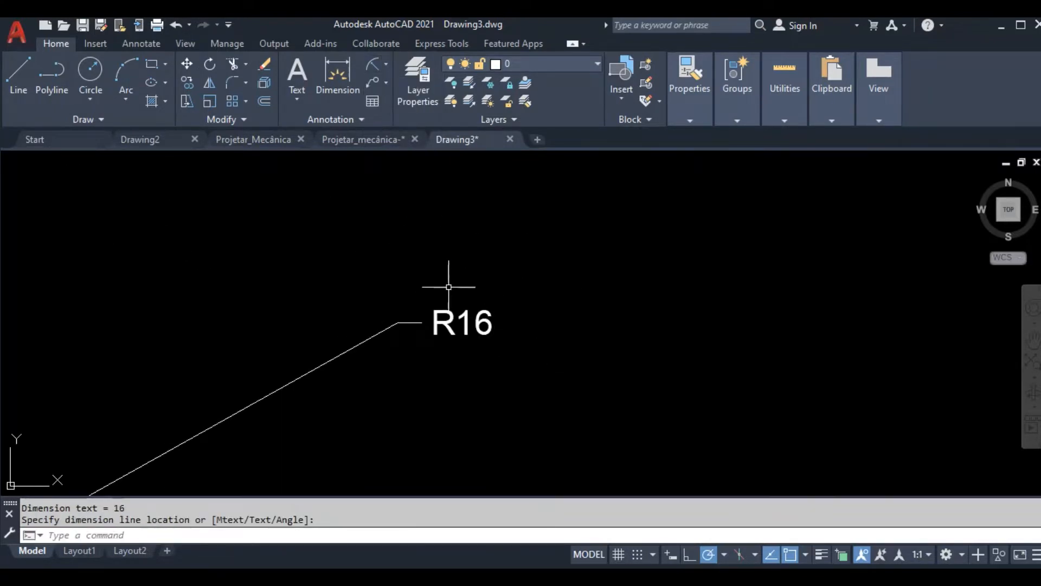
Step: Delete the whole-number radius dimension, keeping only the circle
{"action": "scroll", "coordinate": [594, 257], "scroll_direction": "down", "scroll_amount": 5}
{"action": "scroll", "coordinate": [594, 257], "scroll_direction": "down", "scroll_amount": 5}
{"action": "left_click", "coordinate": [585, 234]}
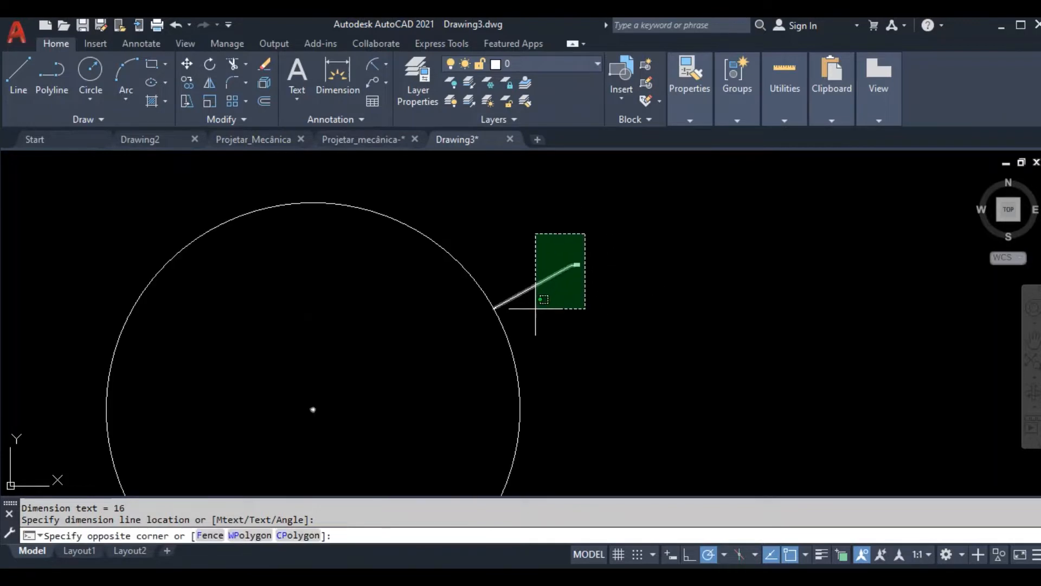
{"action": "left_click", "coordinate": [534, 319]}
{"action": "key", "text": "Delete"}
{"action": "scroll", "coordinate": [521, 251], "scroll_direction": "down", "scroll_amount": 5}
{"action": "scroll", "coordinate": [414, 297], "scroll_direction": "up", "scroll_amount": 3}
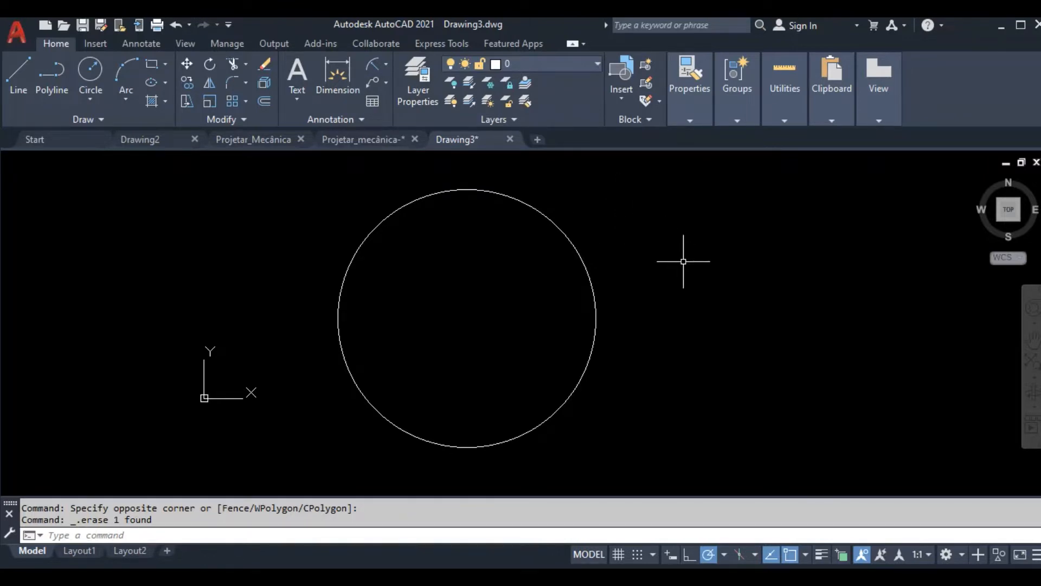
Step: Open the Dimension Style Manager to view the available styles and close it without changes
{"action": "type", "text": "d"}
{"action": "key", "text": "Return"}
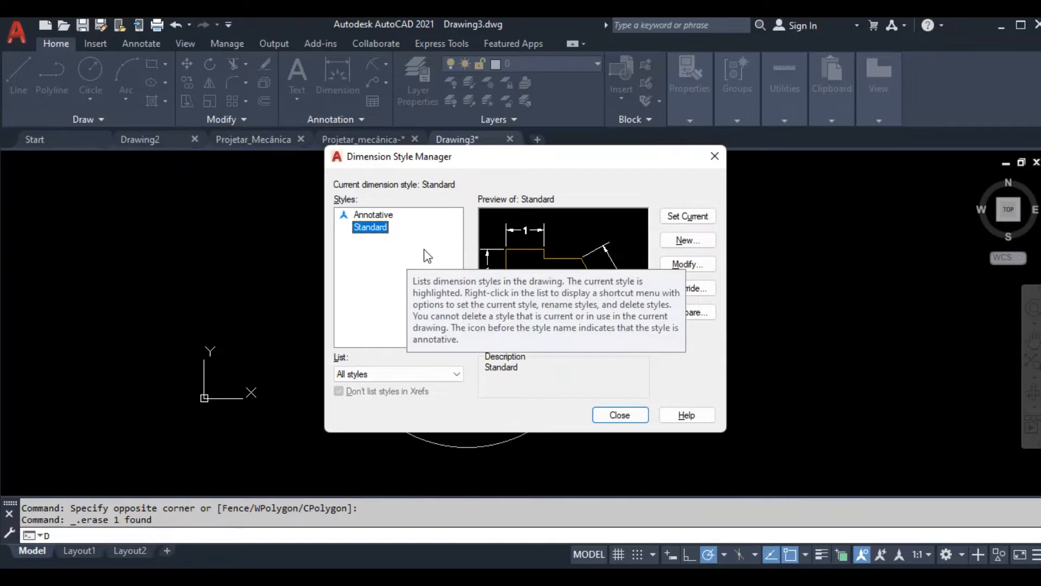
{"action": "left_click", "coordinate": [715, 157]}
{"action": "scroll", "coordinate": [483, 309], "scroll_direction": "down", "scroll_amount": 8}
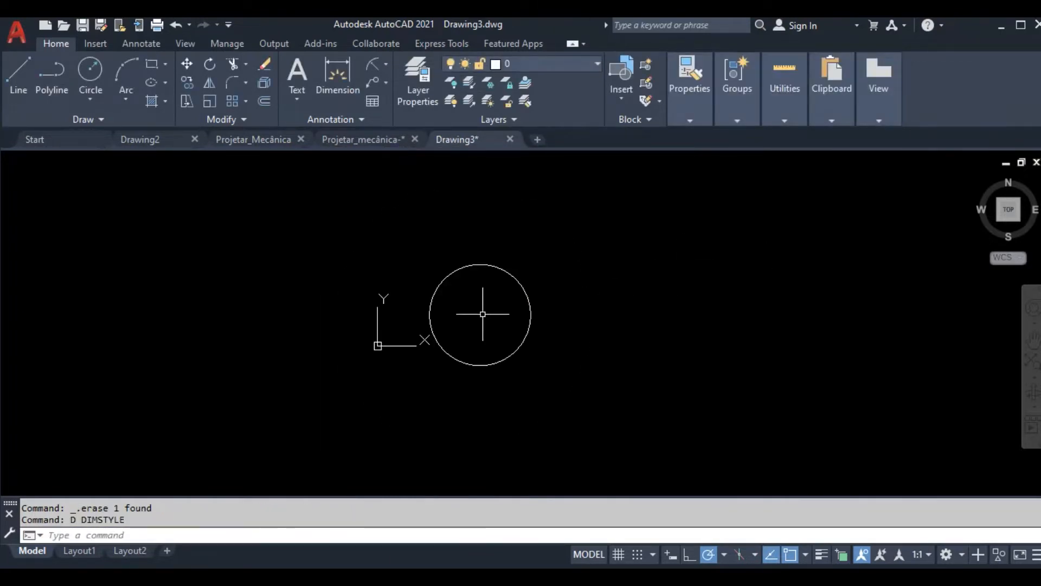
{"action": "scroll", "coordinate": [488, 309], "scroll_direction": "up", "scroll_amount": 2}
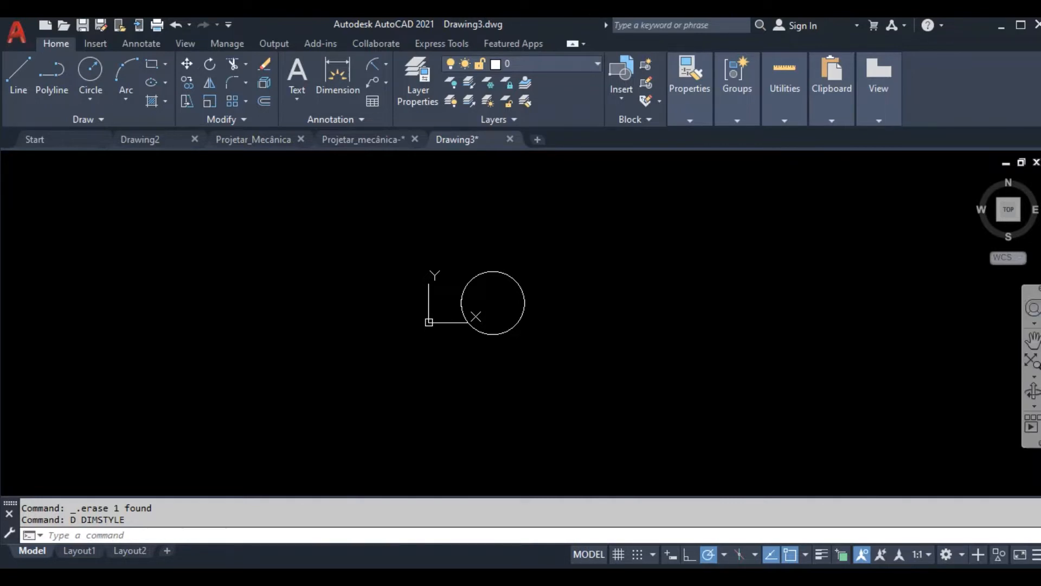
{"action": "left_click", "coordinate": [90, 70]}
{"action": "scroll", "coordinate": [526, 334], "scroll_direction": "up", "scroll_amount": 4}
{"action": "left_click", "coordinate": [448, 268]}
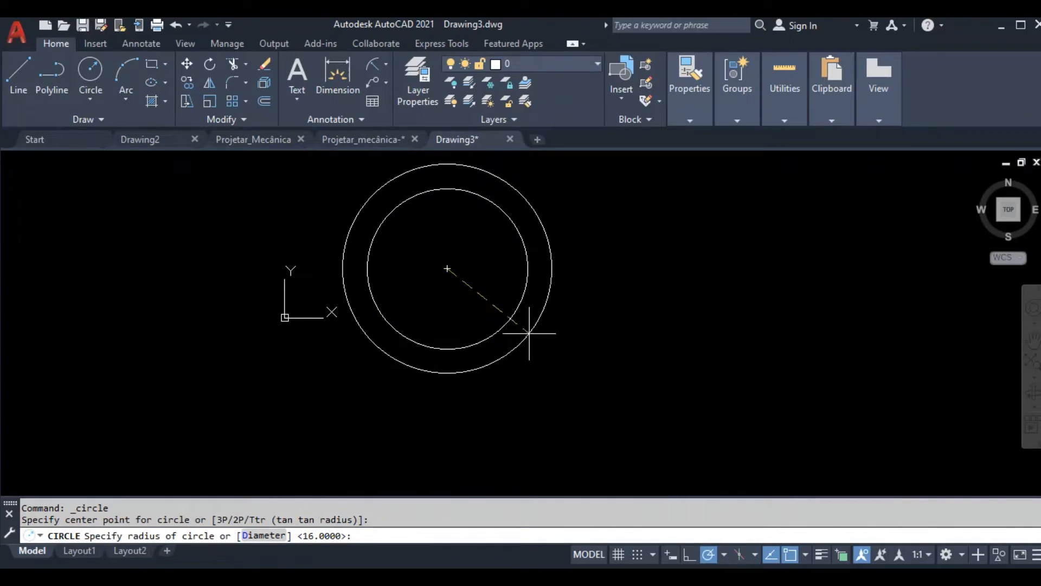
{"action": "key", "text": "Escape"}
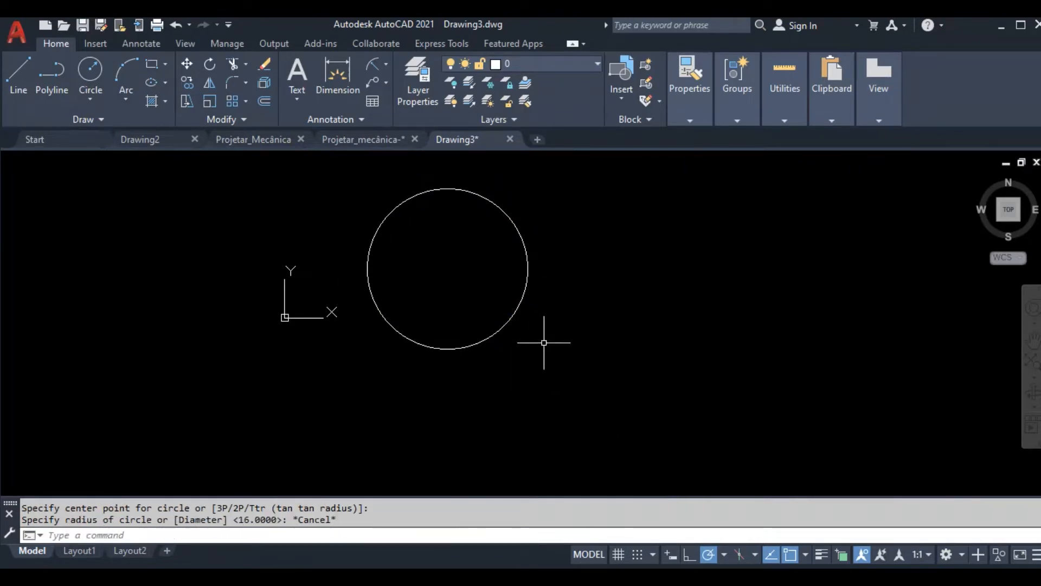
Step: Turn object snap off and back on
{"action": "scroll", "coordinate": [630, 486], "scroll_direction": "down", "scroll_amount": 2}
{"action": "scroll", "coordinate": [509, 357], "scroll_direction": "up", "scroll_amount": 2}
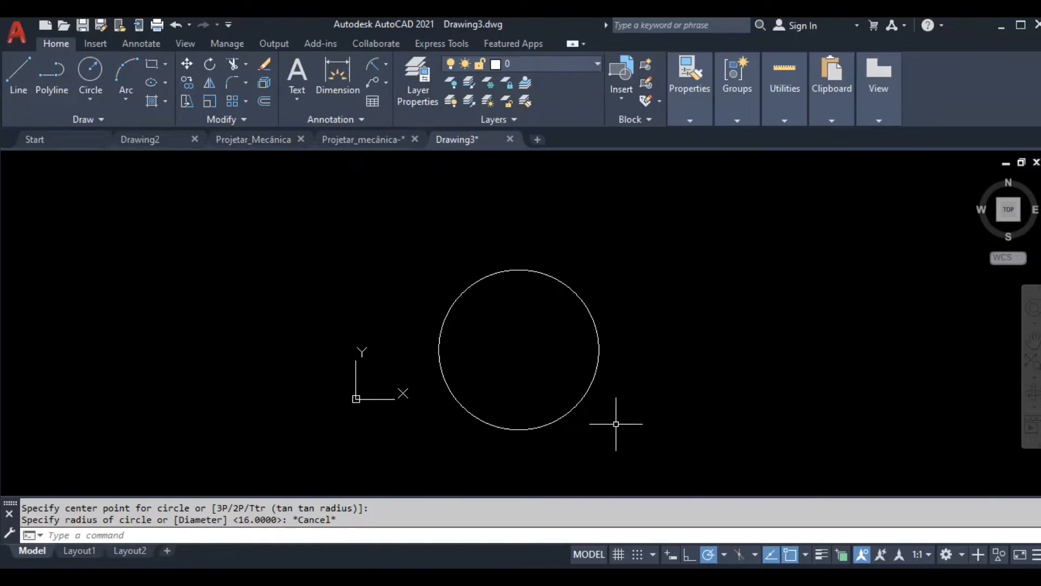
{"action": "left_click", "coordinate": [789, 554]}
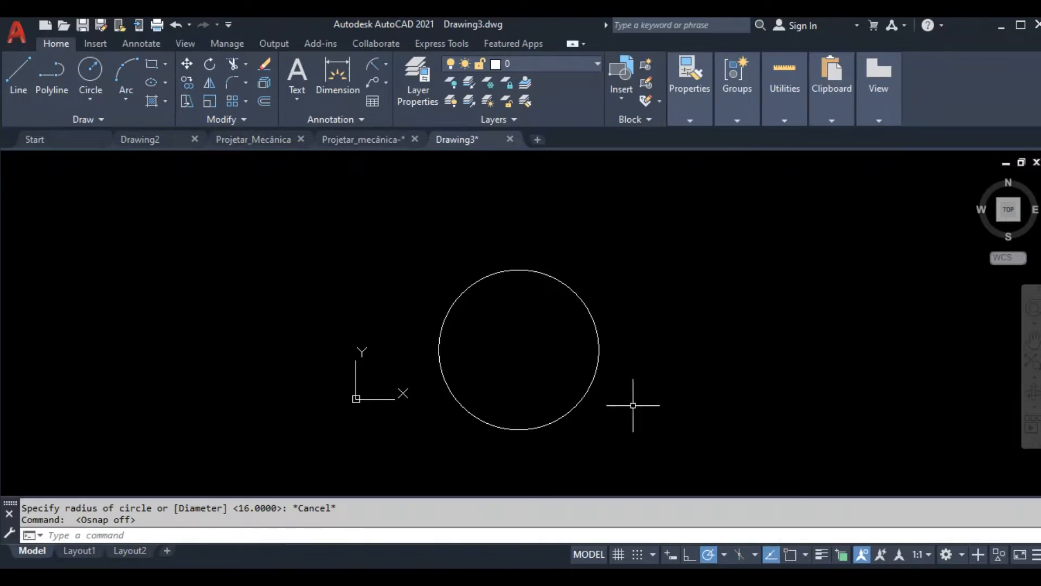
{"action": "left_click", "coordinate": [790, 553]}
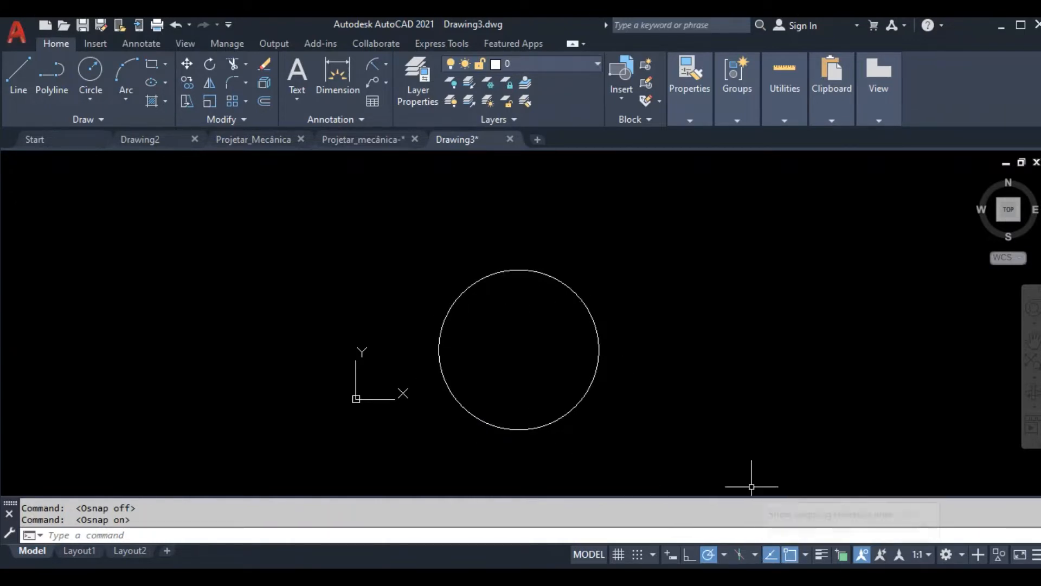
Step: Review the enabled object snap modes in the Drafting Settings and accept them as they are
{"action": "right_click", "coordinate": [789, 554]}
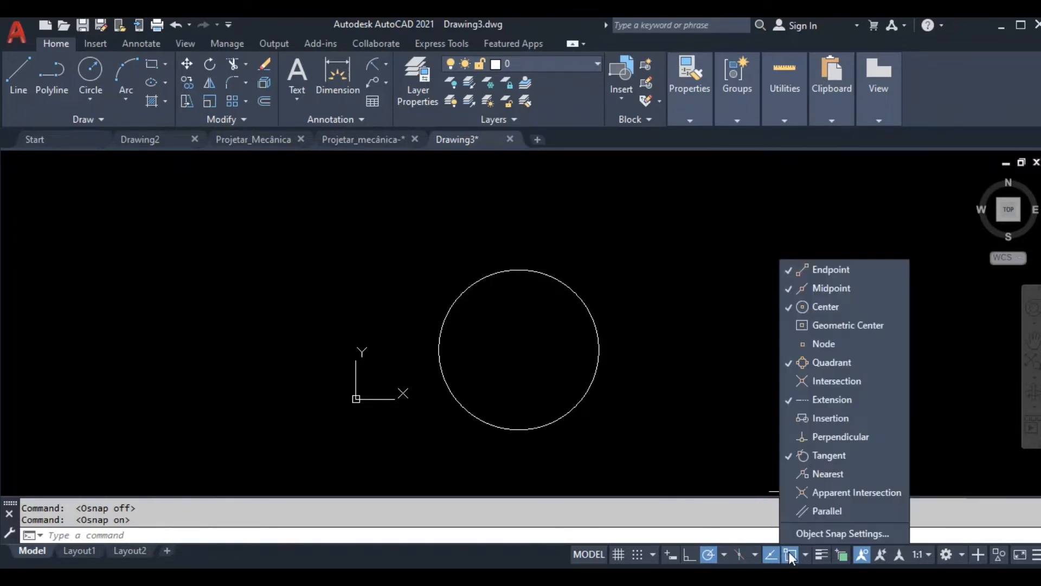
{"action": "left_click", "coordinate": [818, 532]}
{"action": "left_click_drag", "start_coordinate": [728, 56], "coordinate": [753, 150]}
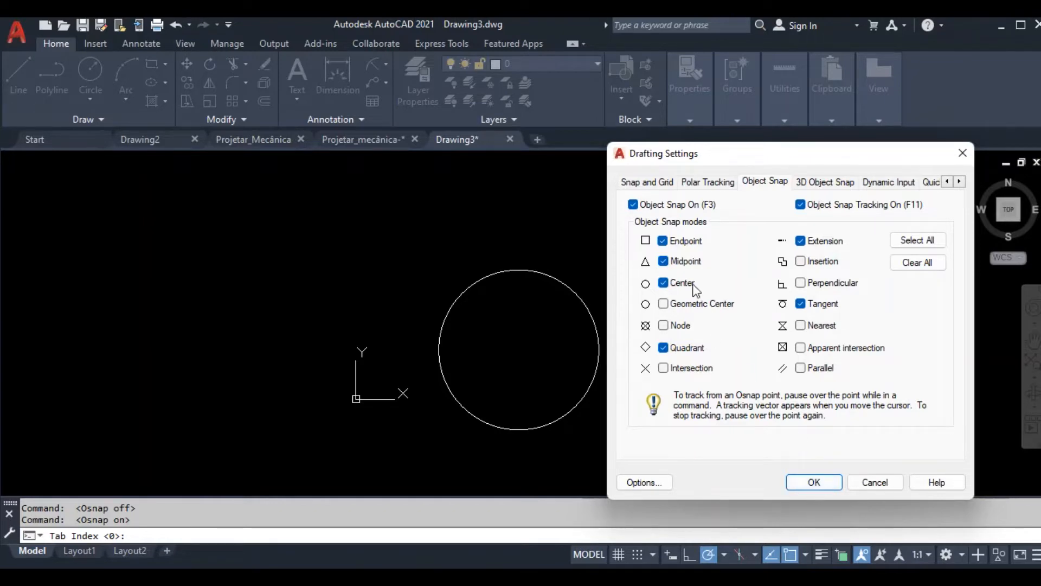
{"action": "left_click", "coordinate": [812, 483]}
{"action": "scroll", "coordinate": [374, 255], "scroll_direction": "down", "scroll_amount": 2}
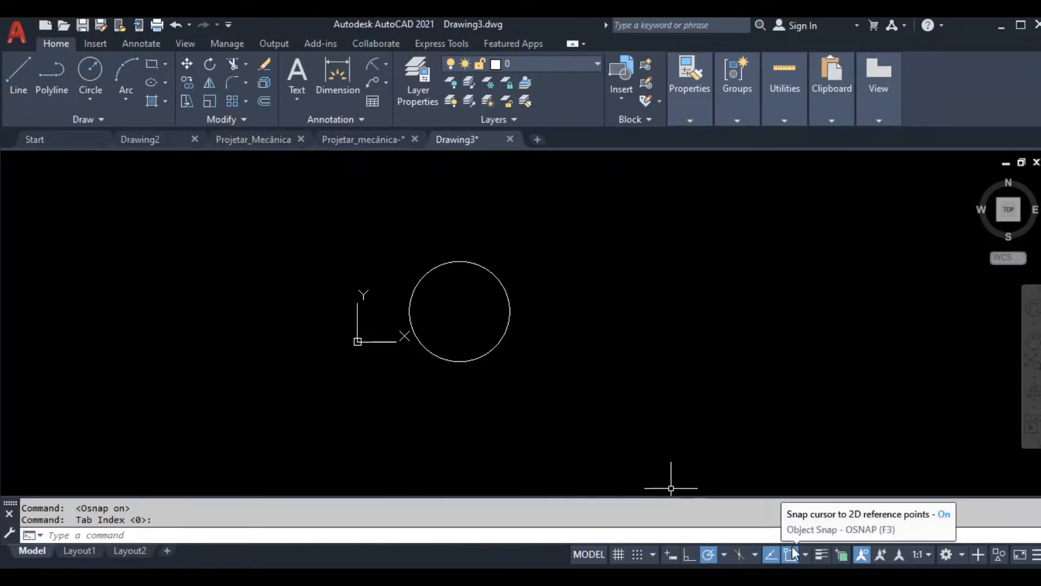
Step: Draw a circle of radius 21 concentric with the existing radius 16 circle
{"action": "left_click", "coordinate": [94, 68]}
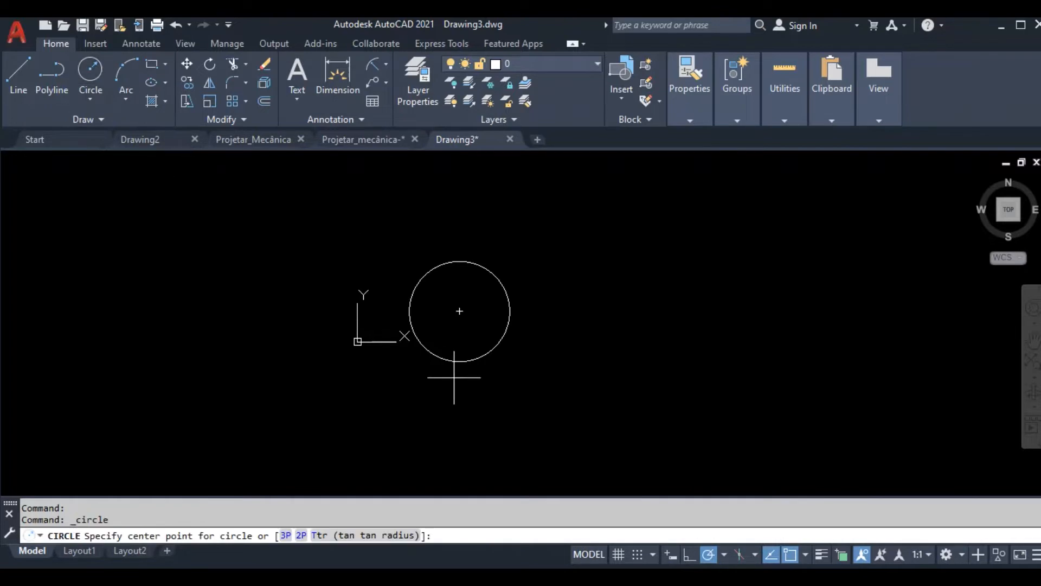
{"action": "left_click", "coordinate": [460, 311]}
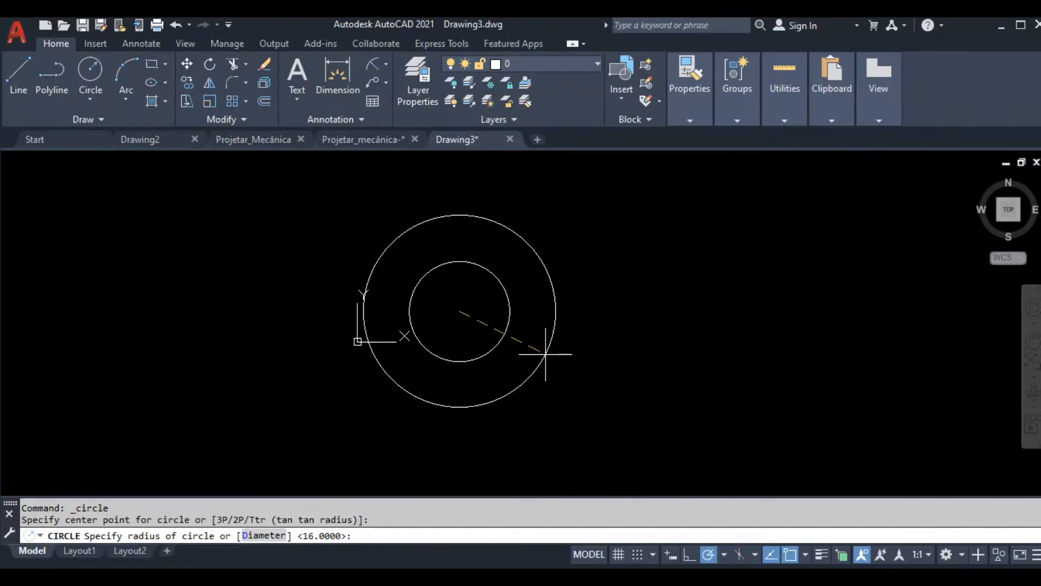
{"action": "type", "text": "21"}
{"action": "key", "text": "Return"}
Step: Draw a third circle of radius 32 from the common center of the two circles
{"action": "scroll", "coordinate": [385, 332], "scroll_direction": "up", "scroll_amount": 2}
{"action": "scroll", "coordinate": [385, 331], "scroll_direction": "down", "scroll_amount": 4}
{"action": "scroll", "coordinate": [471, 320], "scroll_direction": "up", "scroll_amount": 2}
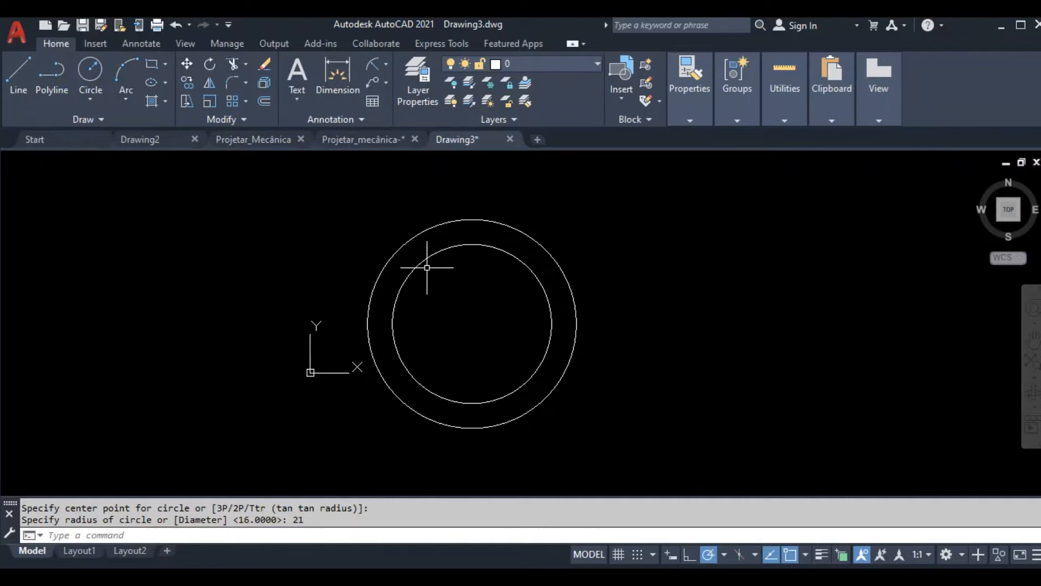
{"action": "left_click", "coordinate": [90, 73]}
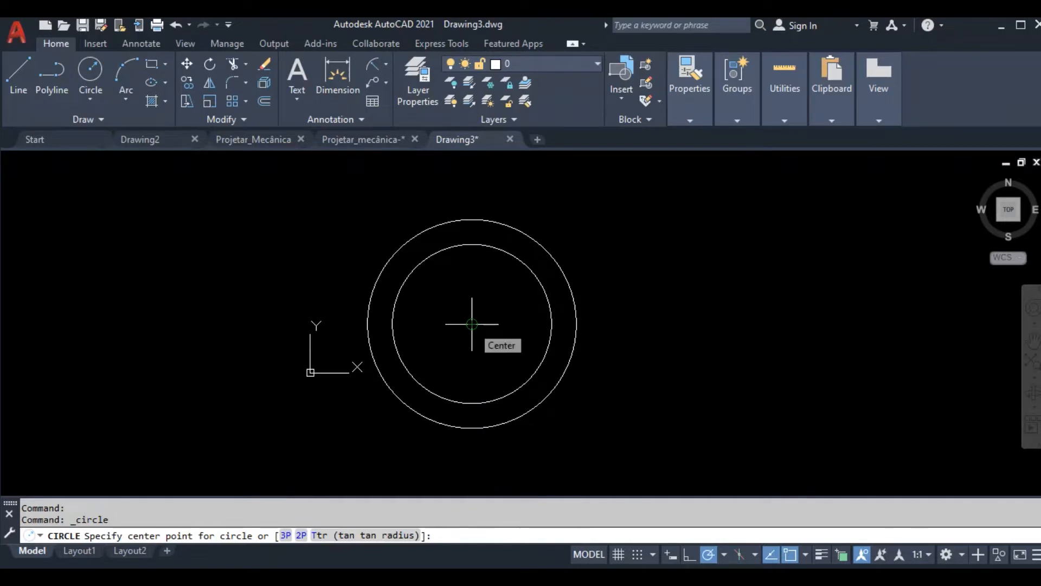
{"action": "left_click", "coordinate": [472, 323]}
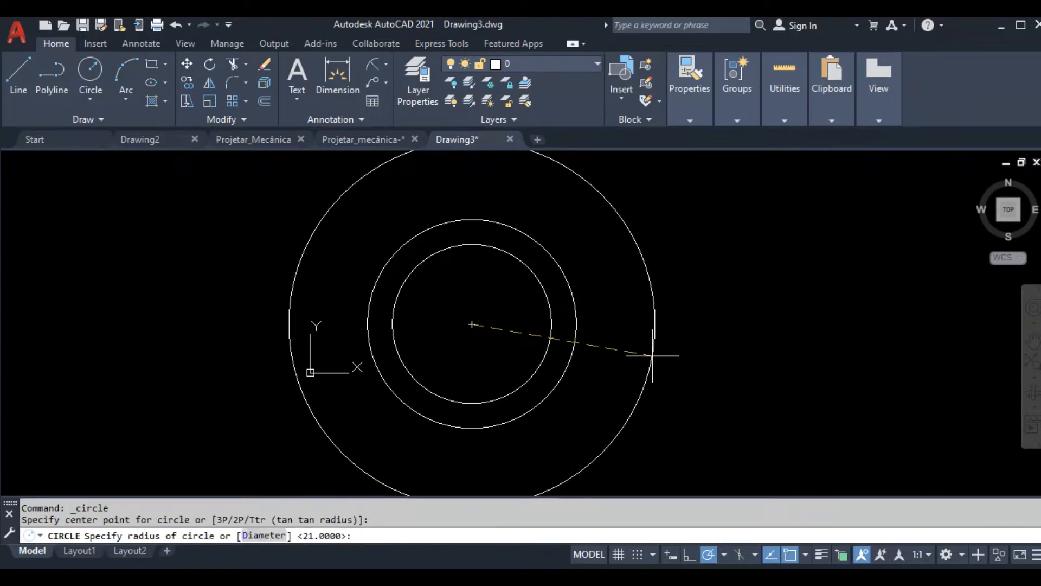
{"action": "type", "text": "32"}
{"action": "key", "text": "Return"}
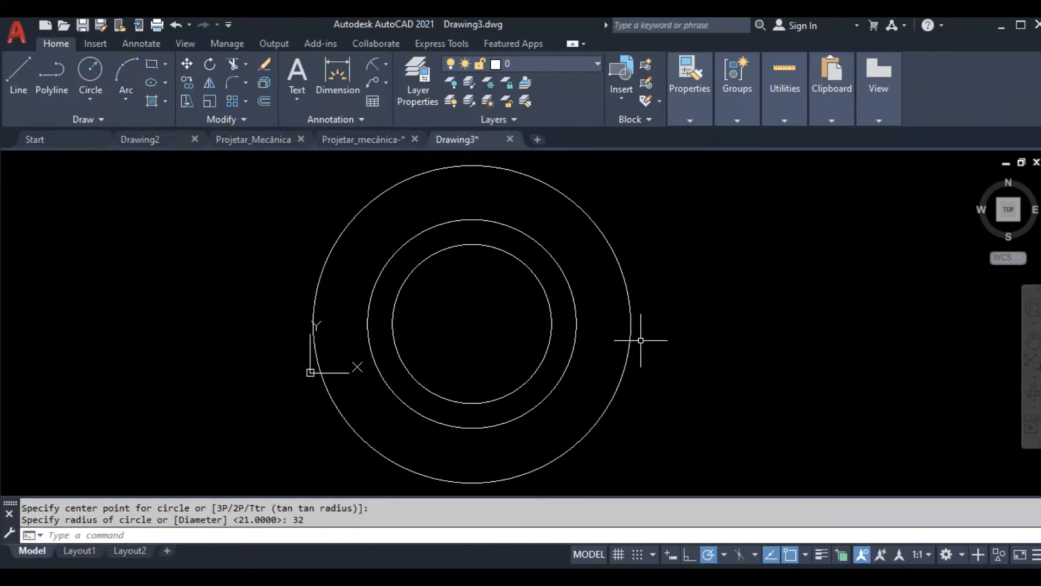
Step: Draw an outermost circle of radius 40 on the same center as the other circles
{"action": "scroll", "coordinate": [493, 282], "scroll_direction": "down", "scroll_amount": 2}
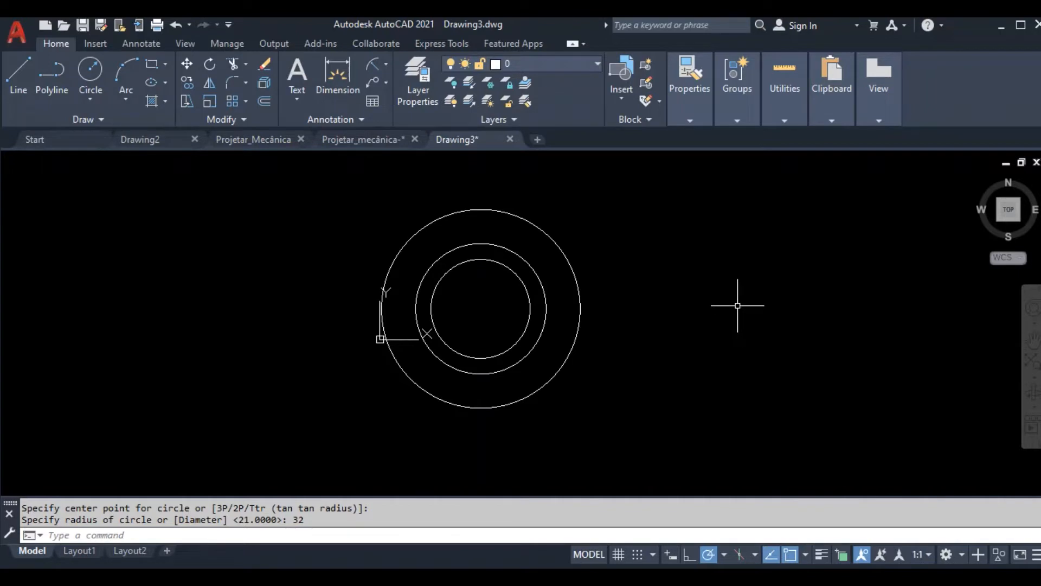
{"action": "left_click", "coordinate": [90, 70]}
{"action": "left_click", "coordinate": [481, 309]}
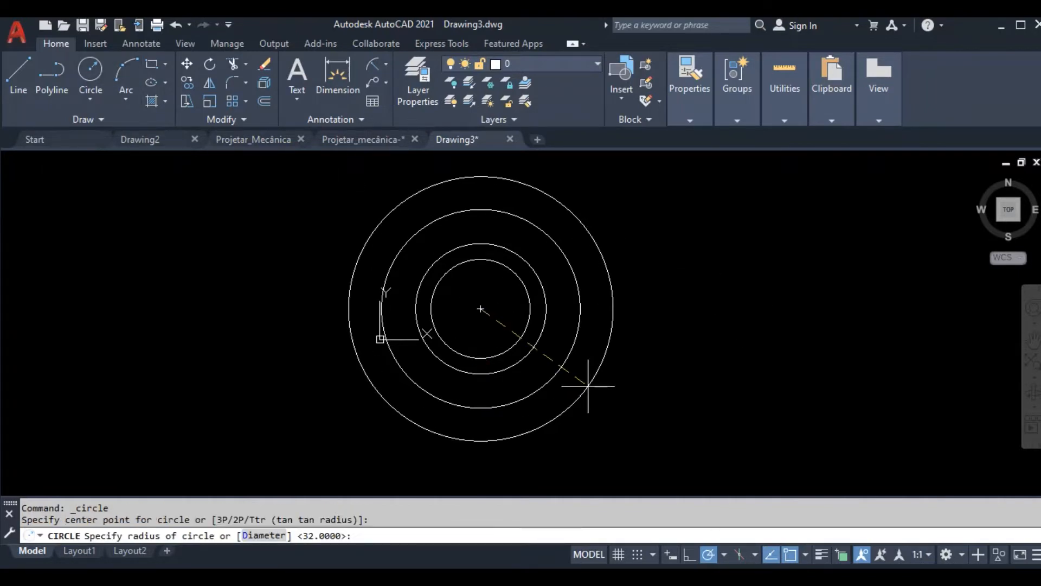
{"action": "type", "text": "40"}
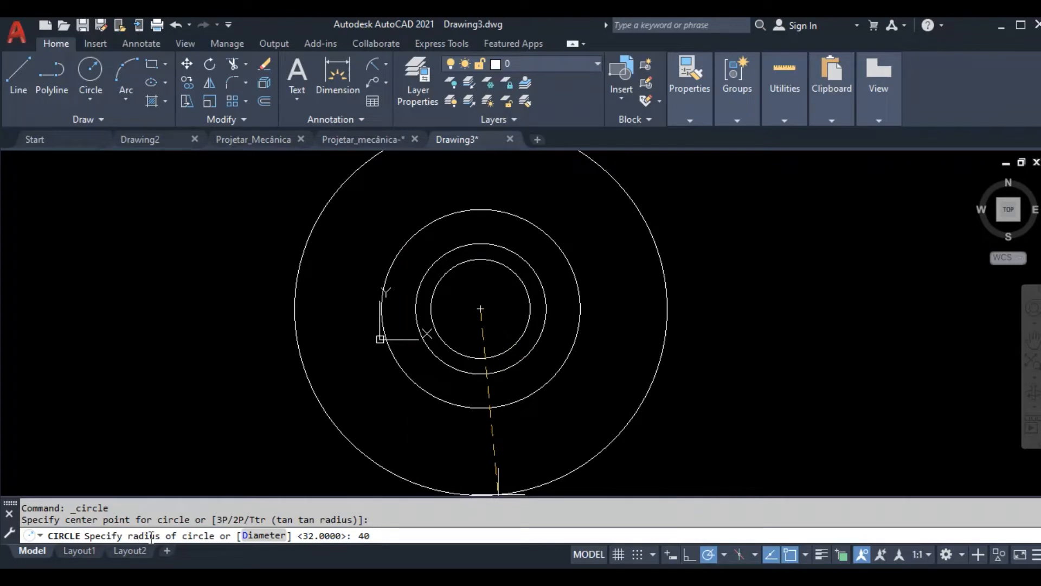
{"action": "key", "text": "Return"}
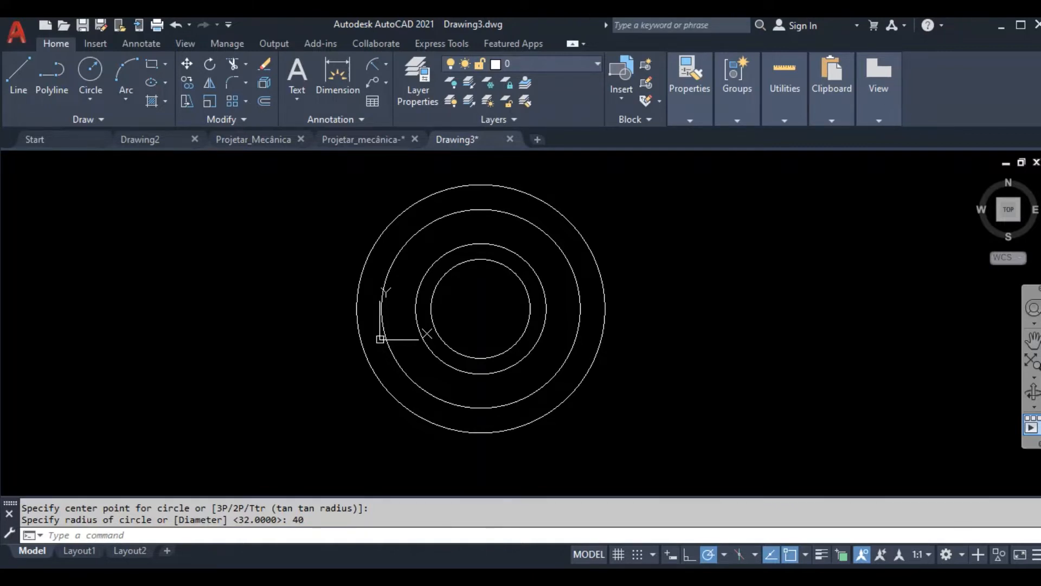
Step: Draw a polyline from the circles' common center 60 units straight down and 50 units to the left
{"action": "scroll", "coordinate": [744, 325], "scroll_direction": "down", "scroll_amount": 4}
{"action": "scroll", "coordinate": [774, 365], "scroll_direction": "up", "scroll_amount": 2}
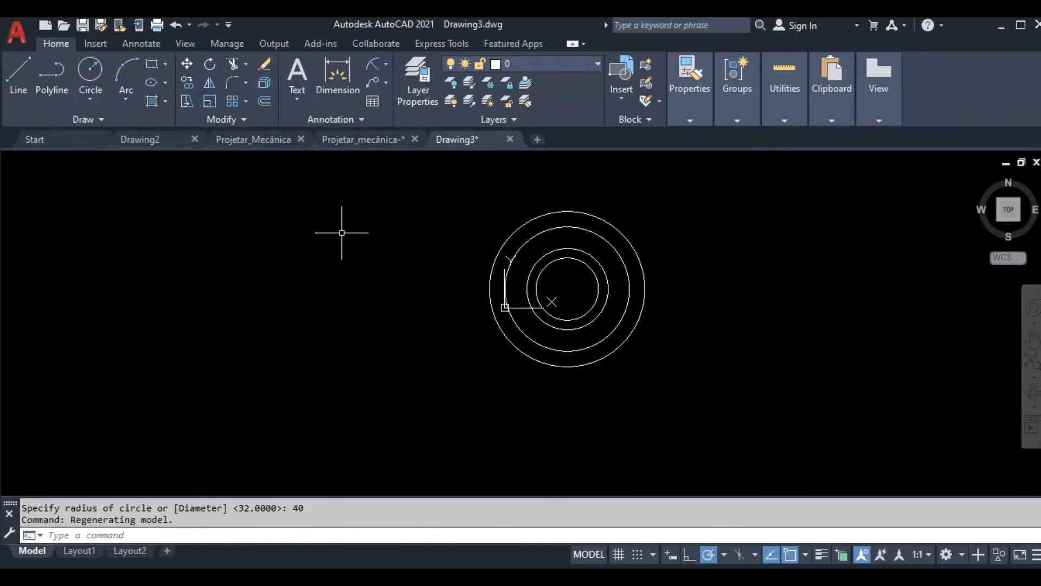
{"action": "left_click", "coordinate": [49, 78]}
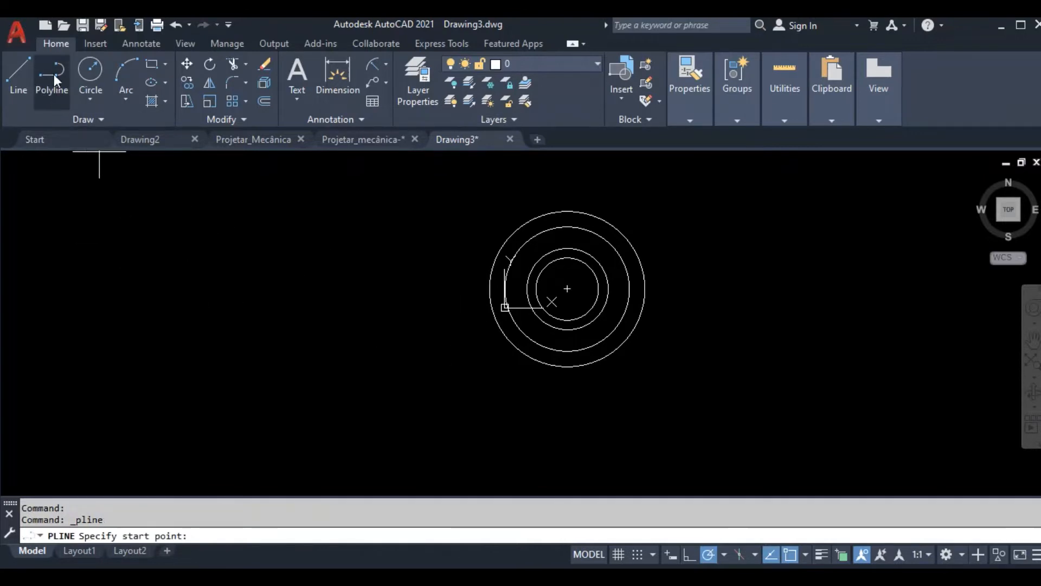
{"action": "left_click", "coordinate": [567, 288]}
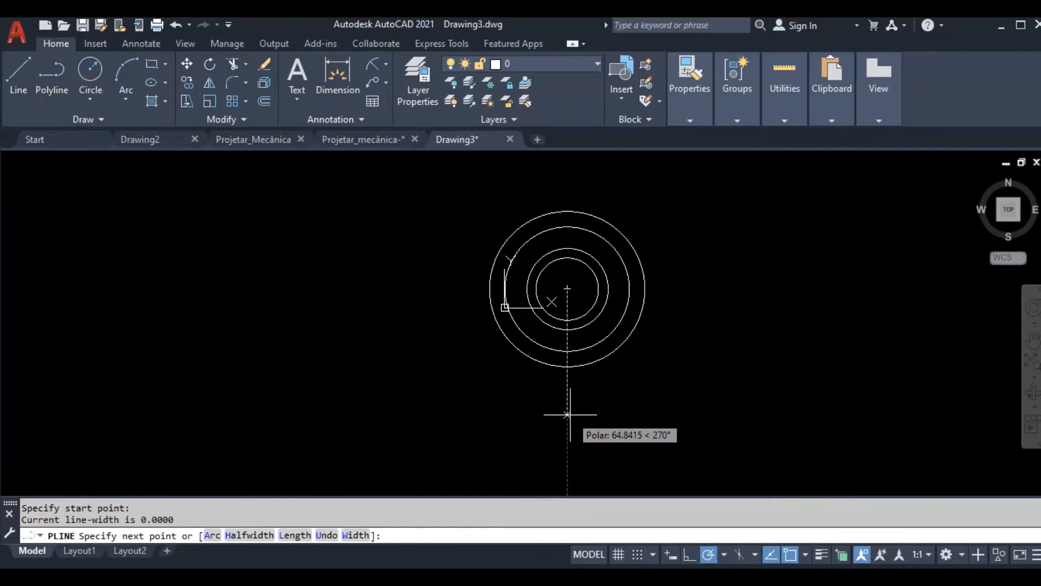
{"action": "type", "text": "60"}
{"action": "key", "text": "Return"}
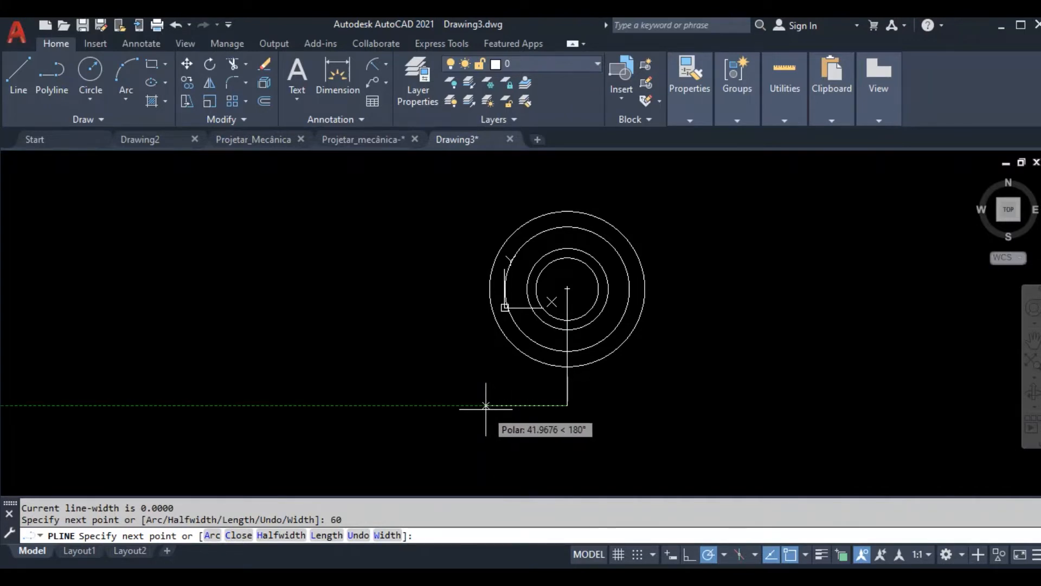
{"action": "type", "text": "50"}
{"action": "key", "text": "Return"}
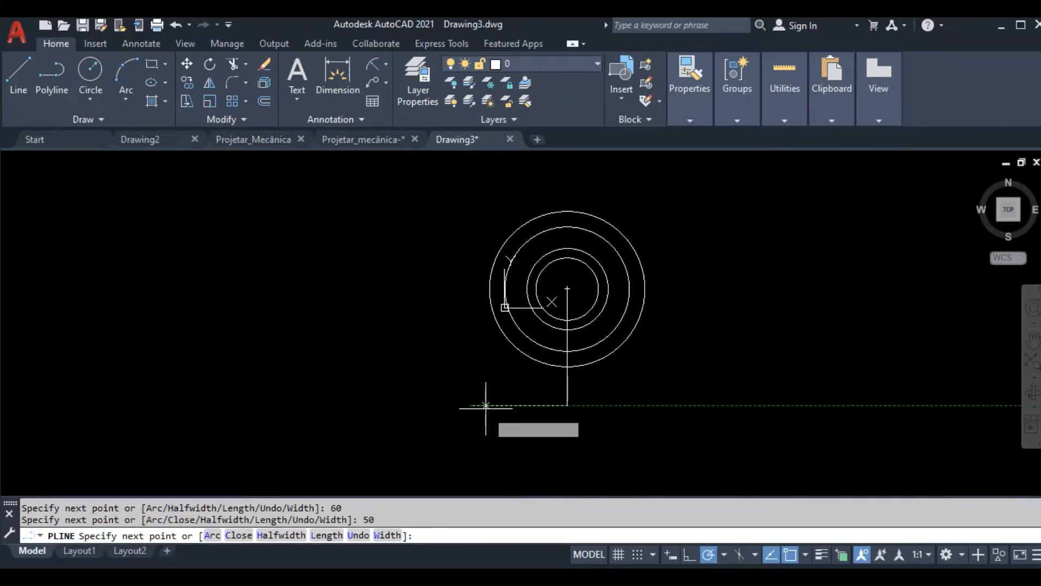
{"action": "key", "text": "Return"}
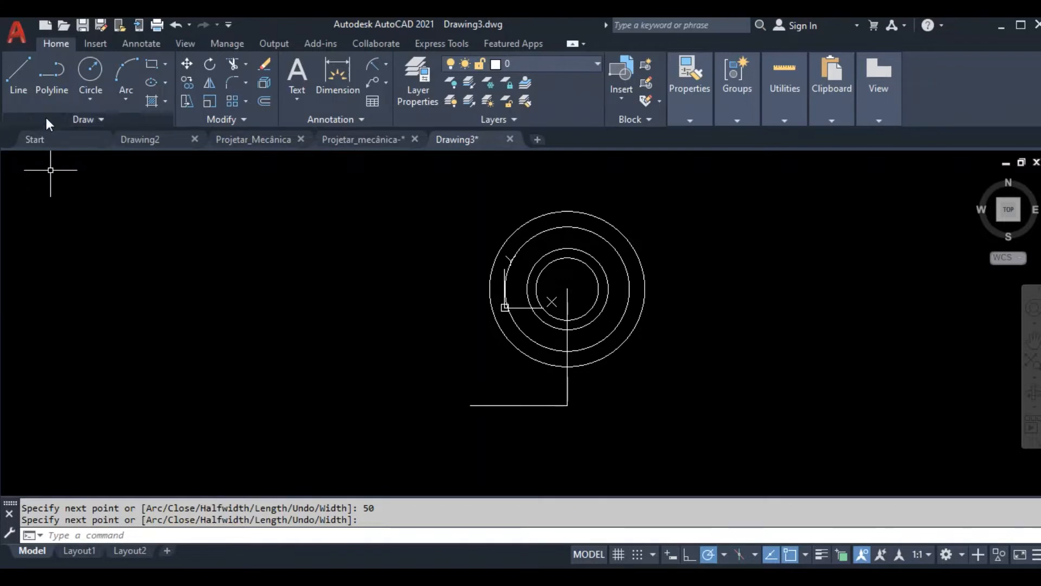
Step: Draw a circle of radius 15 centered on the free left end of the polyline
{"action": "left_click", "coordinate": [90, 71]}
{"action": "left_click", "coordinate": [470, 405]}
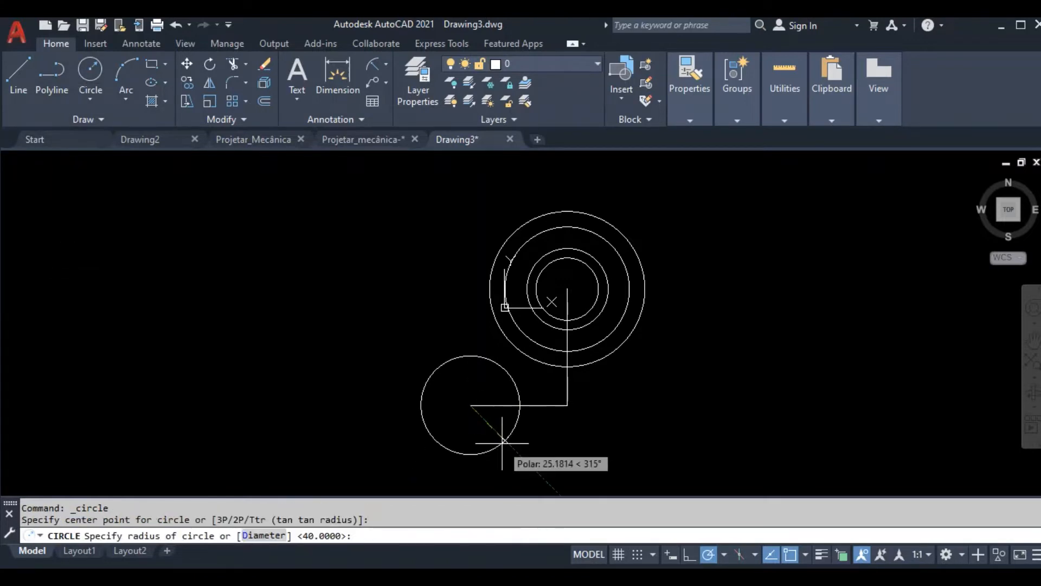
{"action": "type", "text": "15"}
{"action": "key", "text": "Return"}
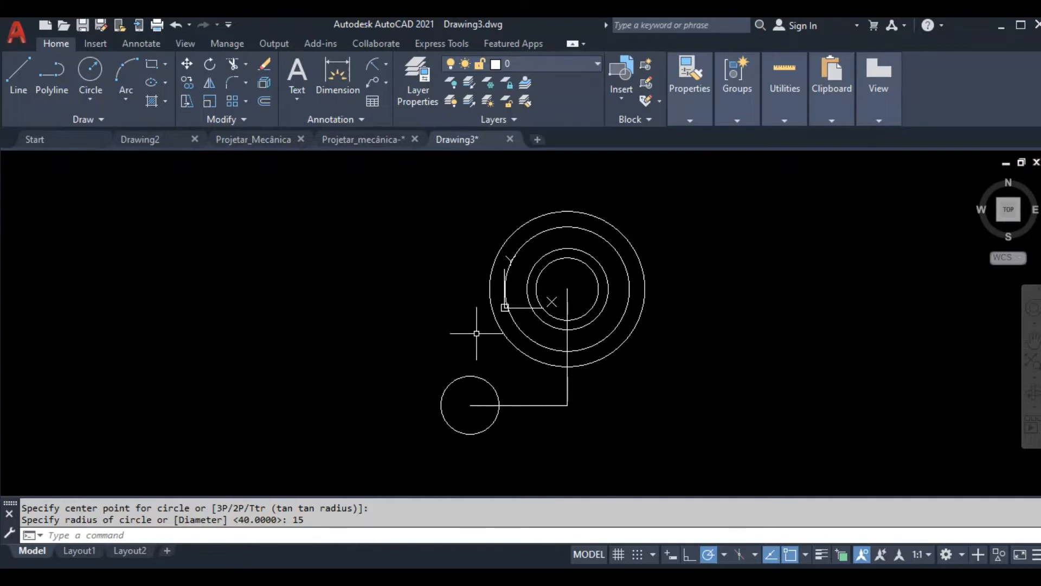
Step: Copy the radius 15 circle 20 units horizontally to the left
{"action": "scroll", "coordinate": [476, 333], "scroll_direction": "down", "scroll_amount": 2}
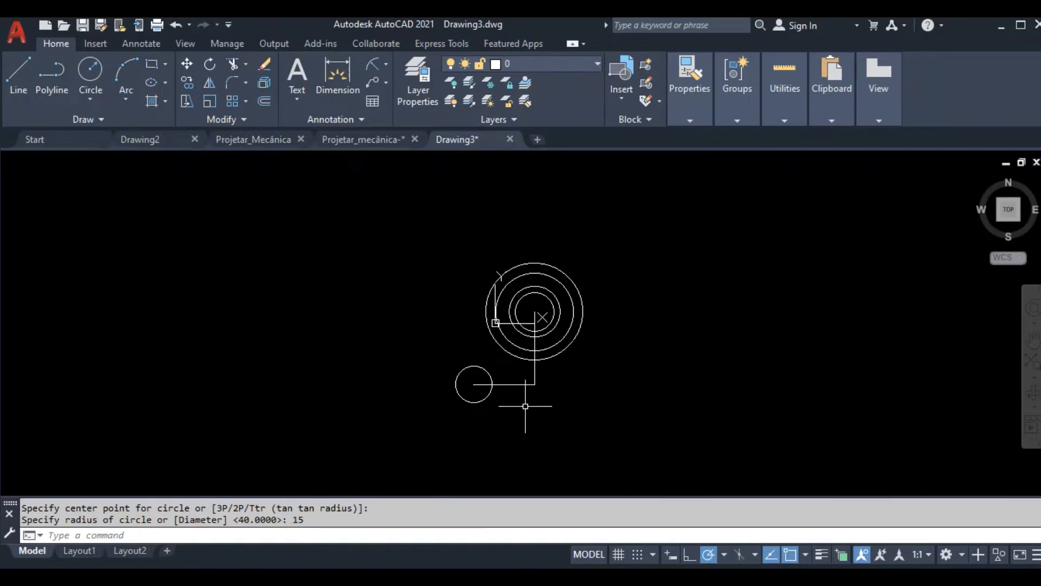
{"action": "scroll", "coordinate": [552, 378], "scroll_direction": "up", "scroll_amount": 2}
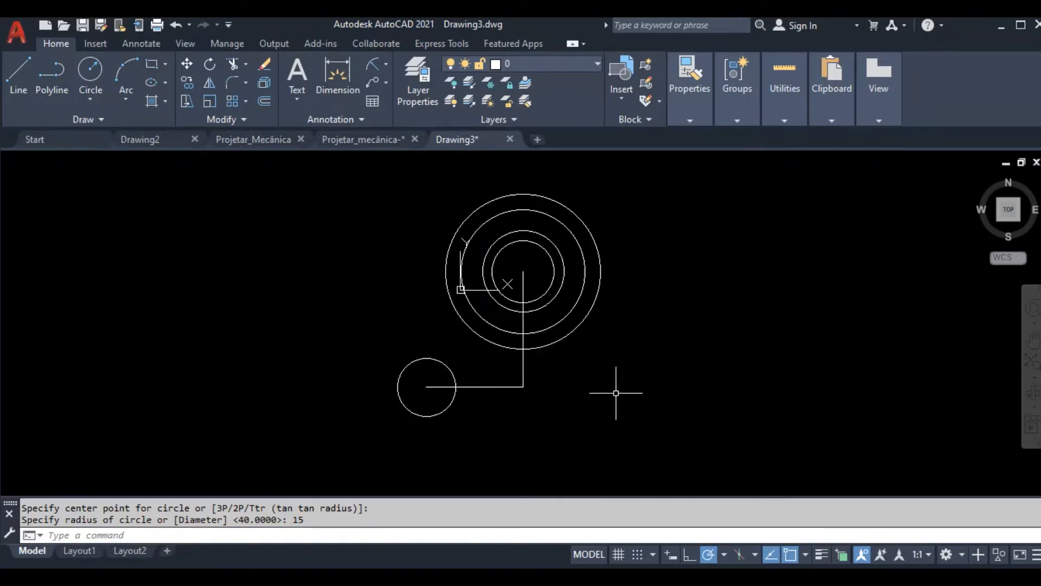
{"action": "scroll", "coordinate": [442, 325], "scroll_direction": "down", "scroll_amount": 2}
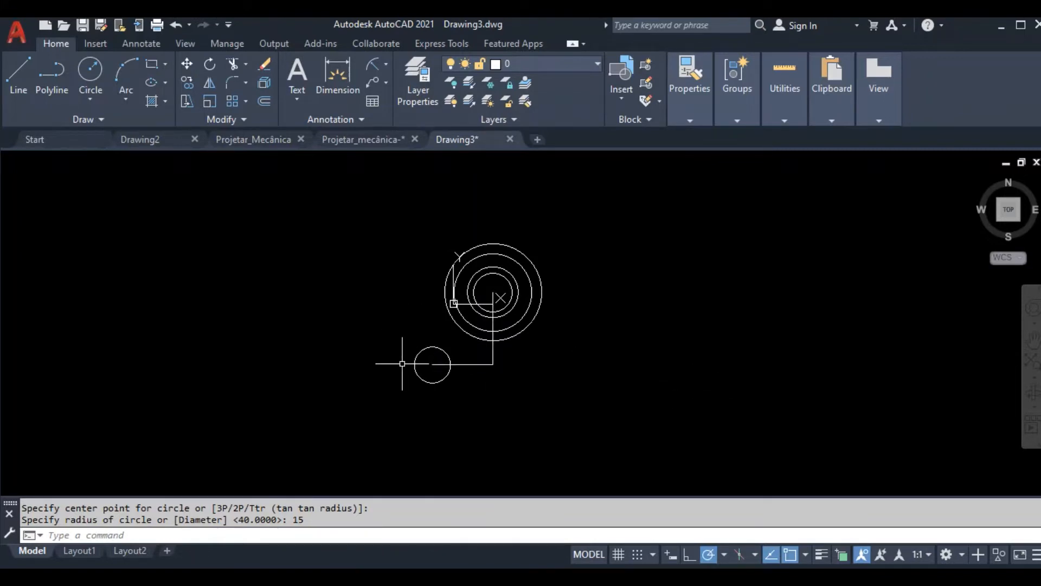
{"action": "scroll", "coordinate": [395, 355], "scroll_direction": "up", "scroll_amount": 4}
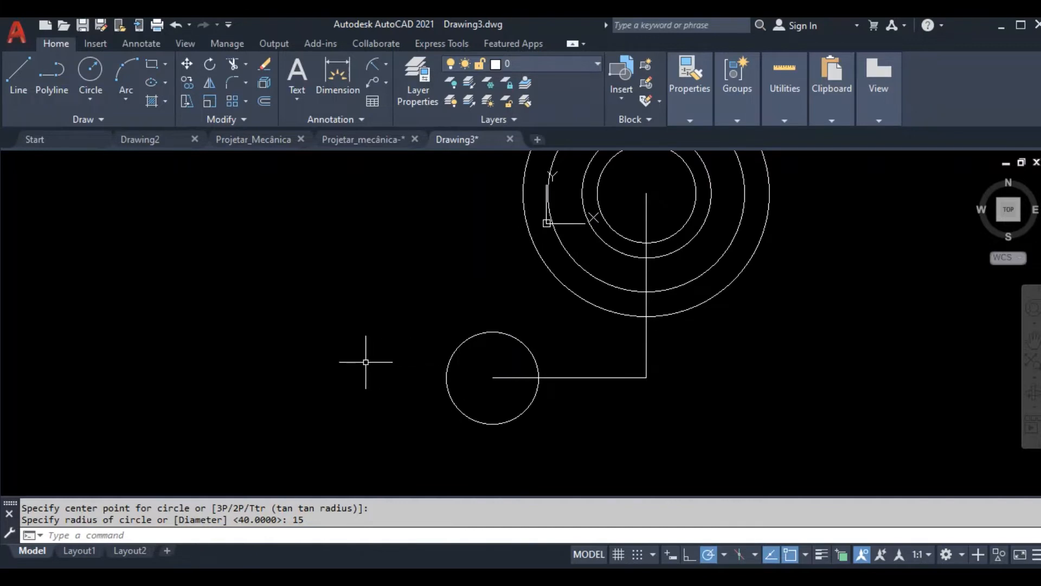
{"action": "scroll", "coordinate": [379, 374], "scroll_direction": "down", "scroll_amount": 2}
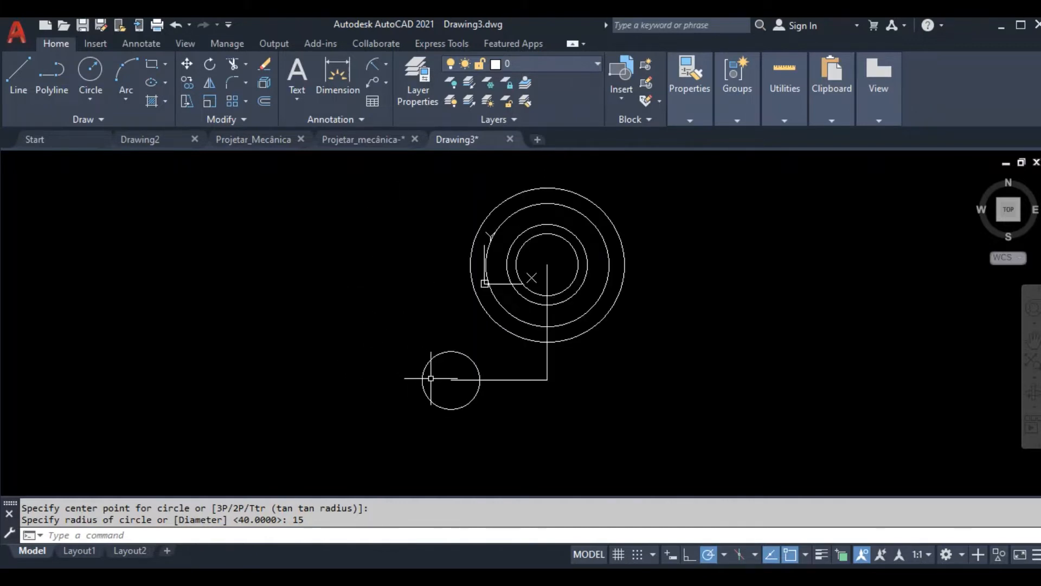
{"action": "type", "text": "co"}
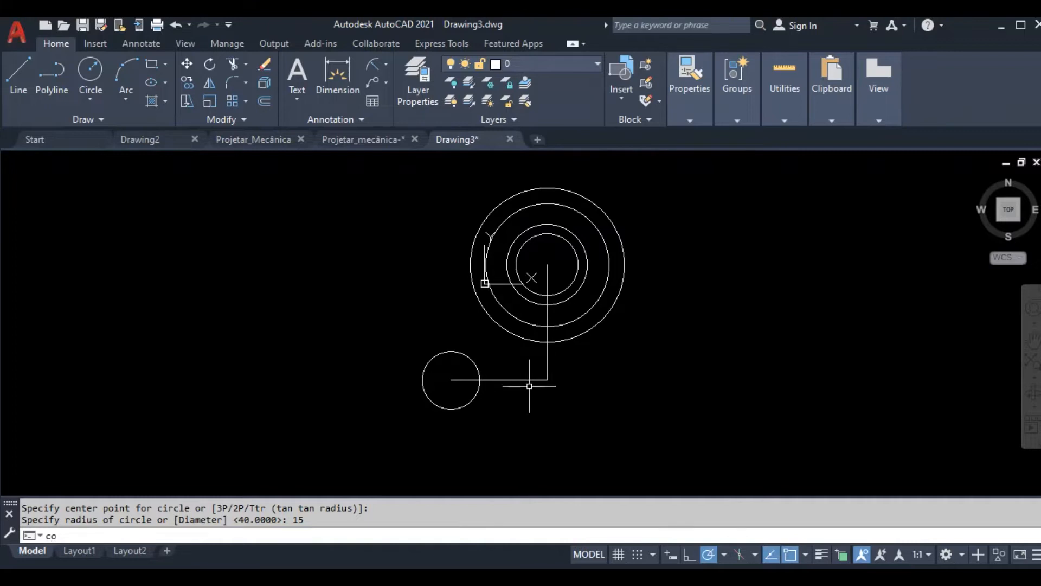
{"action": "key", "text": "Escape"}
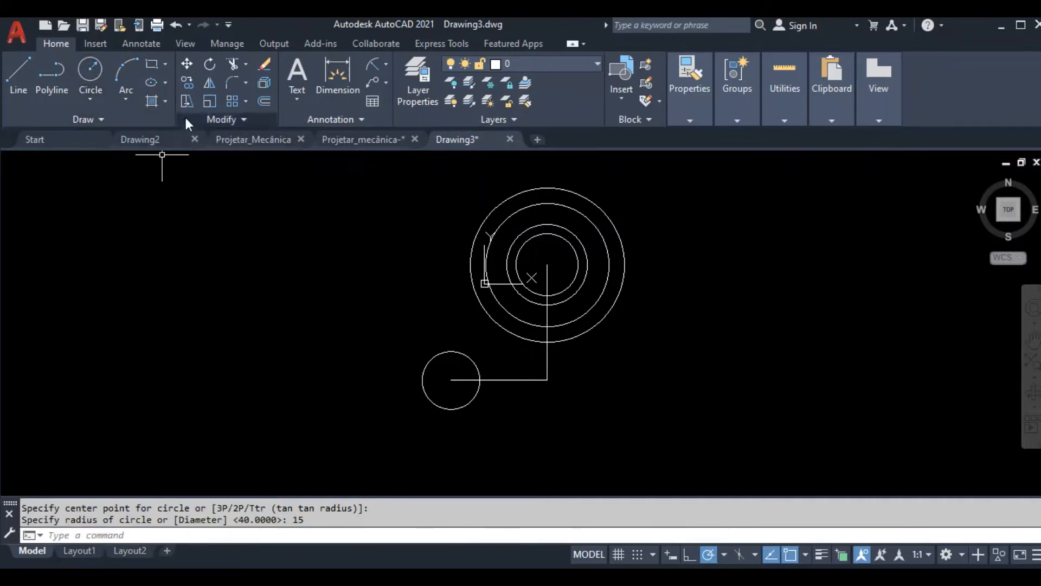
{"action": "left_click", "coordinate": [186, 82]}
{"action": "left_click", "coordinate": [433, 329]}
{"action": "left_click", "coordinate": [380, 381]}
{"action": "key", "text": "Return"}
{"action": "left_click", "coordinate": [561, 440]}
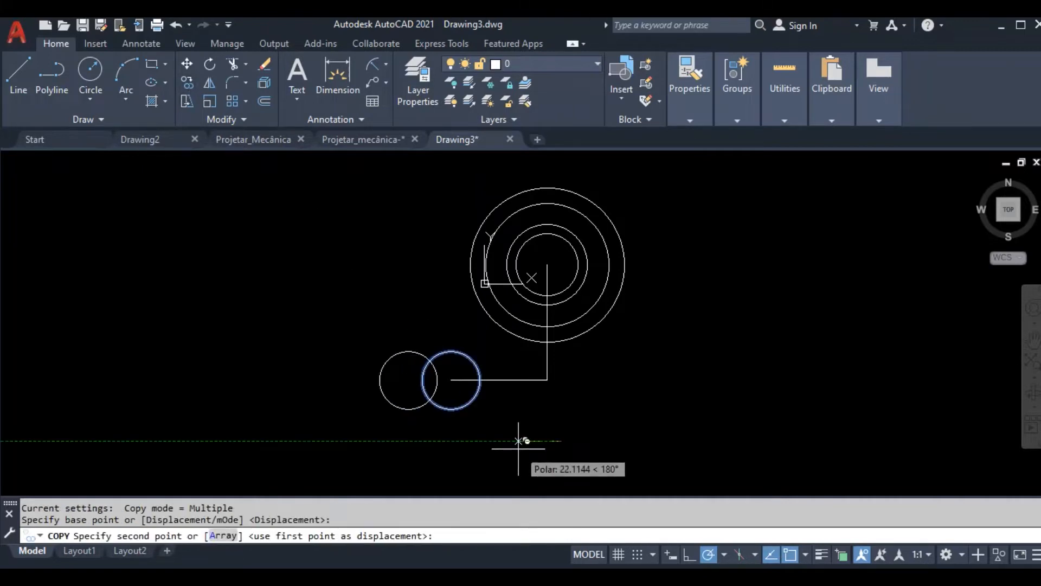
{"action": "type", "text": "20"}
{"action": "key", "text": "Return"}
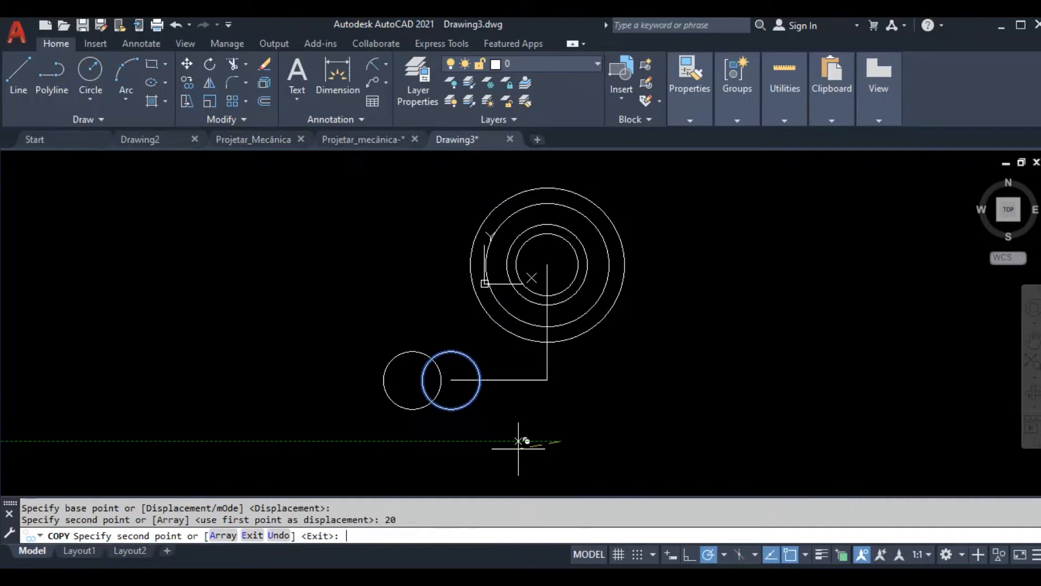
{"action": "key", "text": "Escape"}
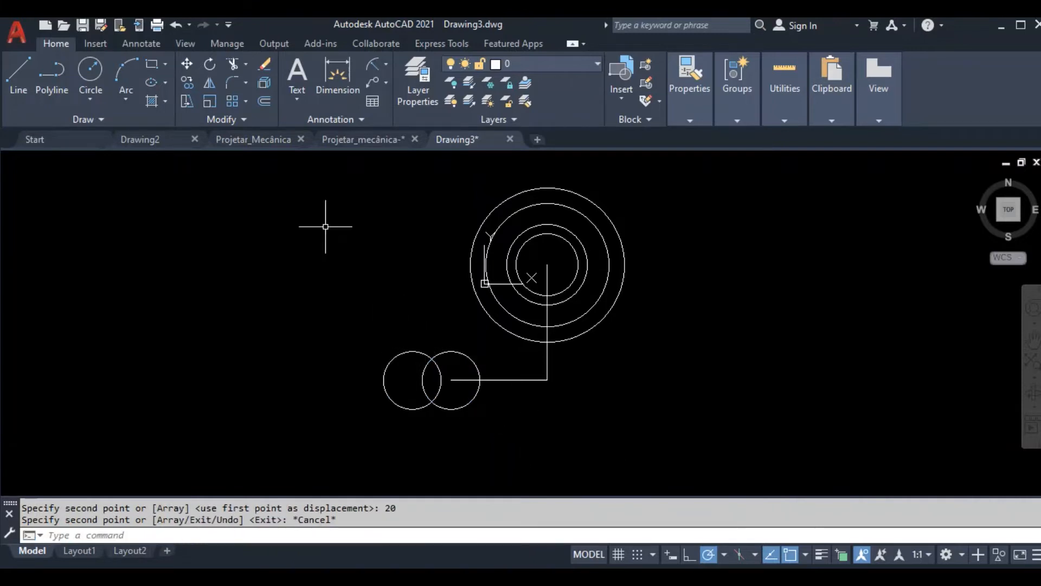
Step: Move the copied small circle 60 units straight up
{"action": "left_click", "coordinate": [186, 64]}
{"action": "left_click", "coordinate": [413, 336]}
{"action": "left_click", "coordinate": [344, 395]}
{"action": "key", "text": "Return"}
{"action": "left_click", "coordinate": [348, 396]}
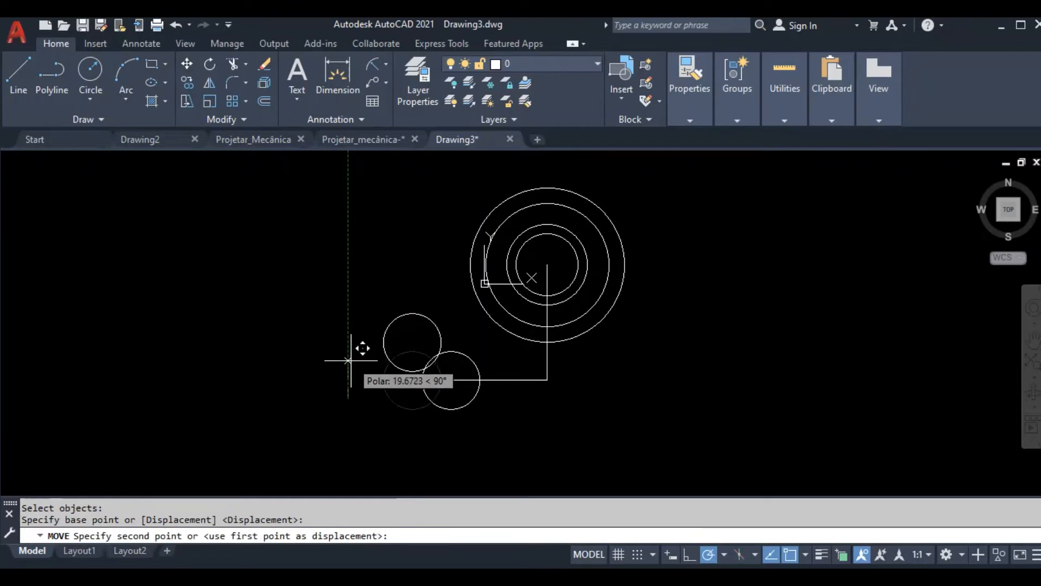
{"action": "type", "text": "60"}
{"action": "key", "text": "Return"}
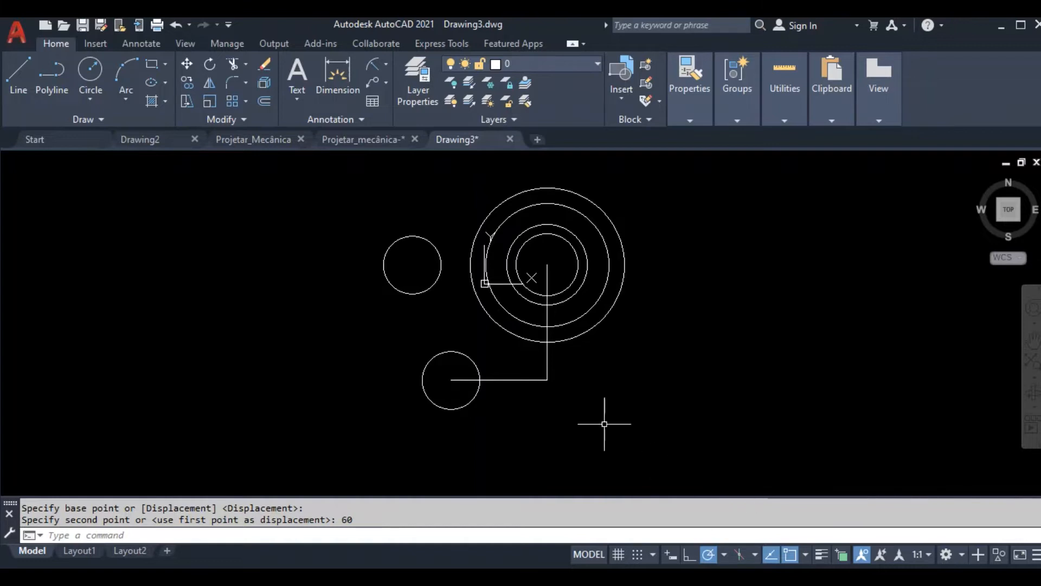
Step: Mirror the lower radius 15 circle across a horizontal line through the middle small circle's center, with Ortho on, keeping the original
{"action": "scroll", "coordinate": [415, 402], "scroll_direction": "down", "scroll_amount": 2}
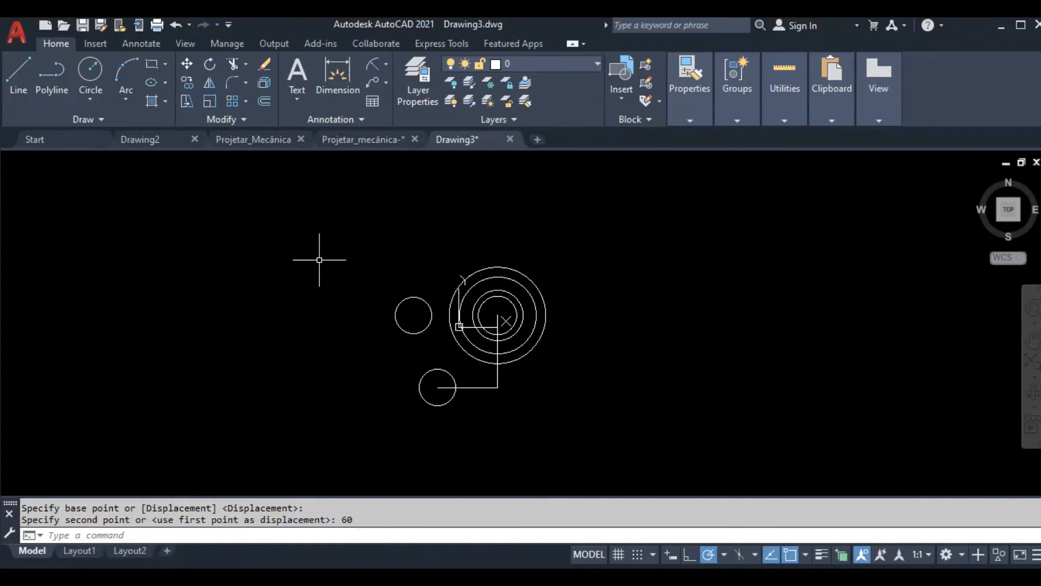
{"action": "left_click", "coordinate": [208, 82]}
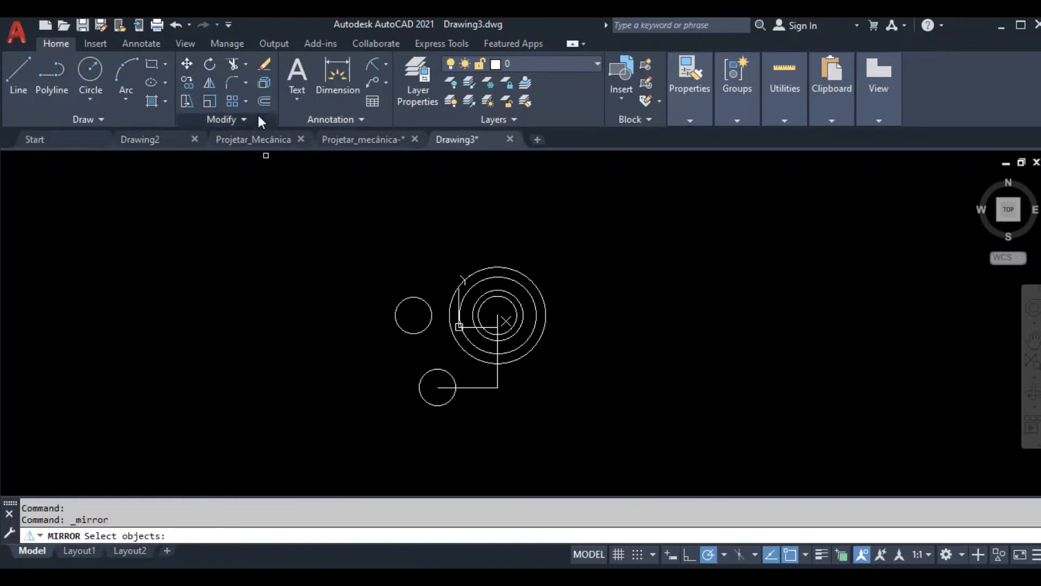
{"action": "scroll", "coordinate": [373, 391], "scroll_direction": "up", "scroll_amount": 4}
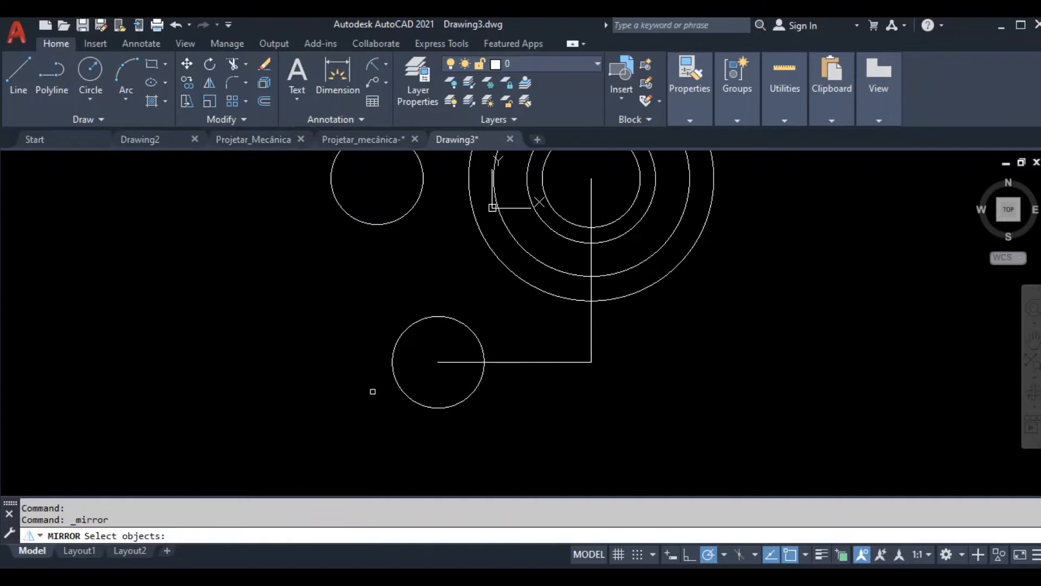
{"action": "left_click", "coordinate": [406, 345]}
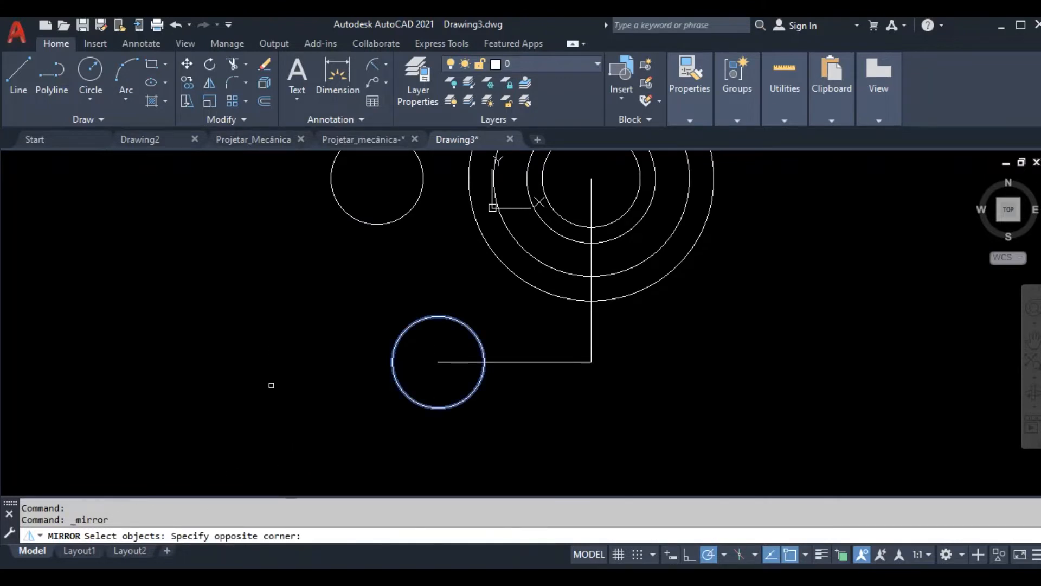
{"action": "left_click", "coordinate": [268, 382]}
{"action": "scroll", "coordinate": [341, 435], "scroll_direction": "down", "scroll_amount": 4}
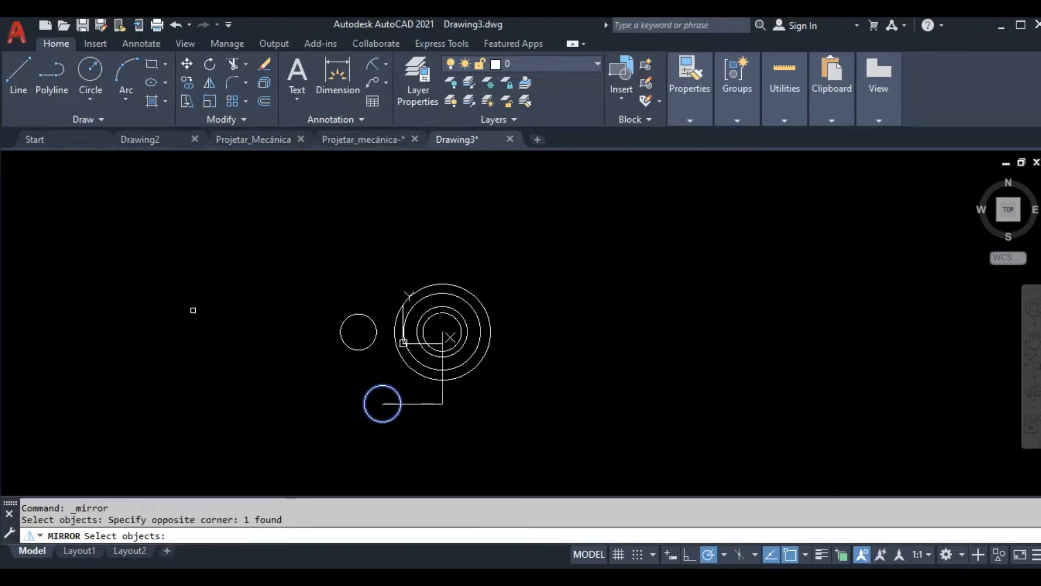
{"action": "key", "text": "Return"}
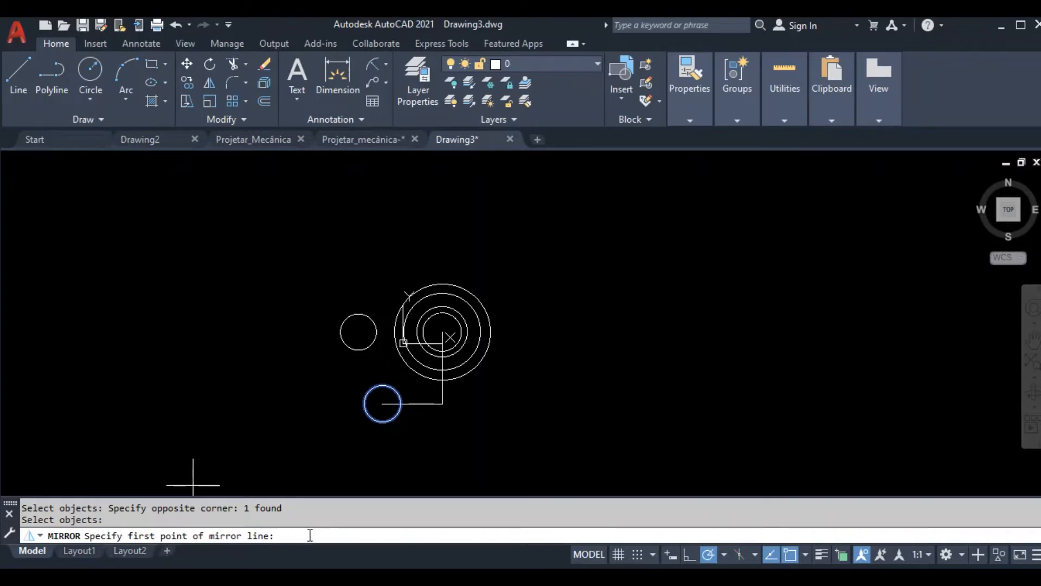
{"action": "scroll", "coordinate": [372, 367], "scroll_direction": "up", "scroll_amount": 3}
{"action": "scroll", "coordinate": [399, 283], "scroll_direction": "down", "scroll_amount": 2}
{"action": "scroll", "coordinate": [346, 268], "scroll_direction": "up", "scroll_amount": 3}
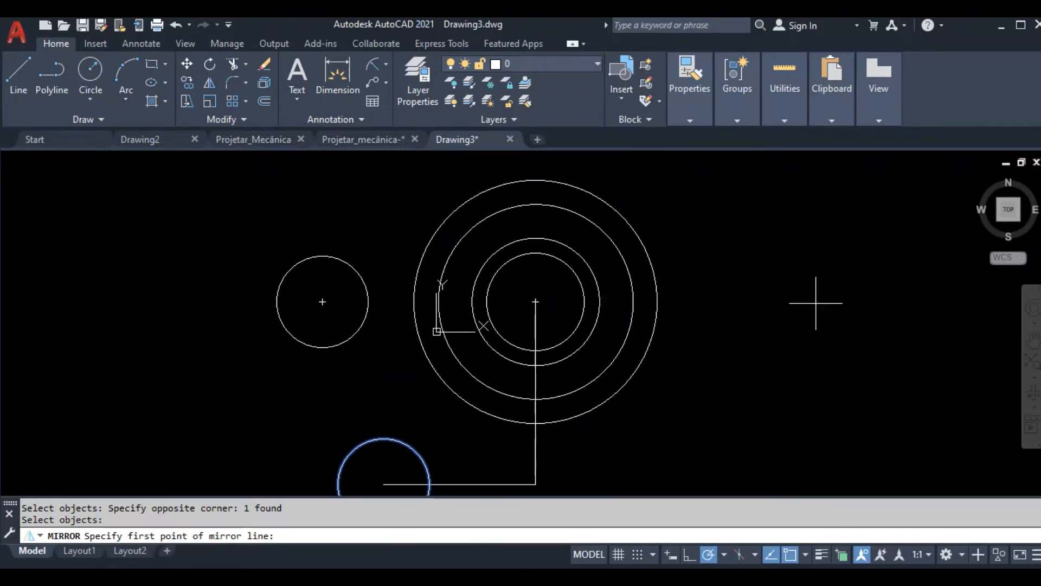
{"action": "scroll", "coordinate": [575, 352], "scroll_direction": "down", "scroll_amount": 4}
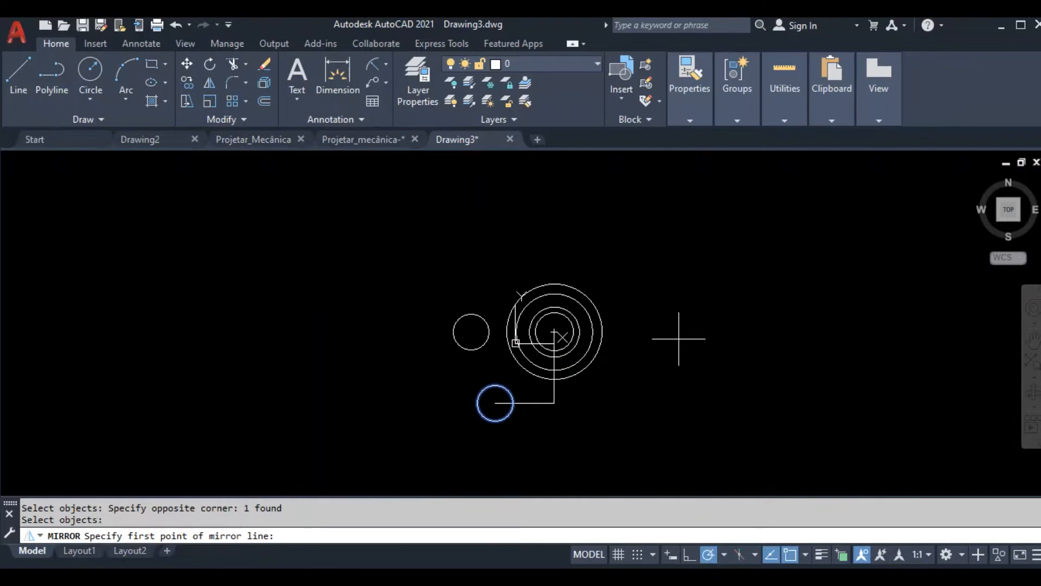
{"action": "scroll", "coordinate": [678, 338], "scroll_direction": "up", "scroll_amount": 2}
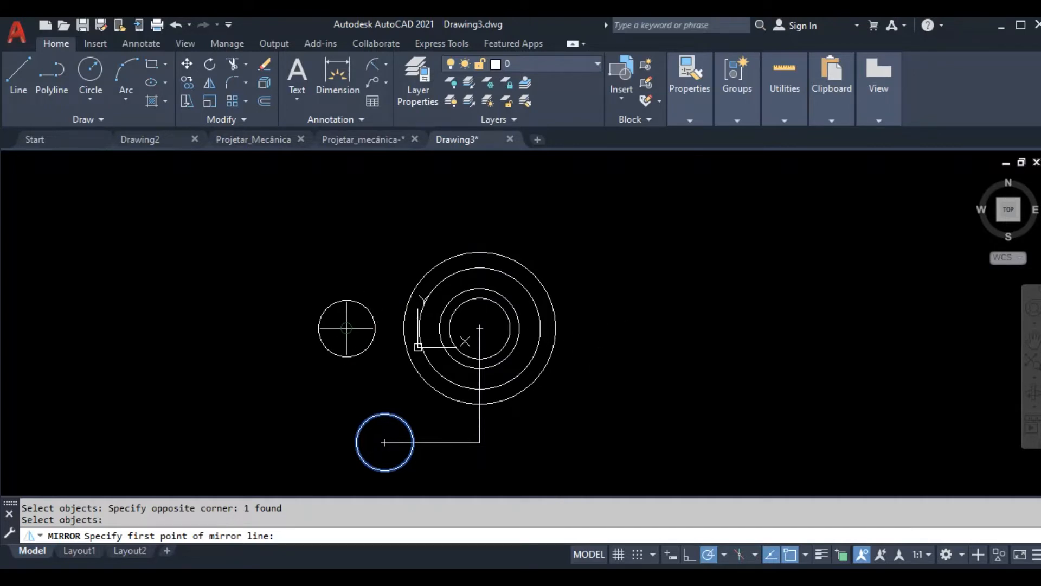
{"action": "left_click", "coordinate": [346, 328]}
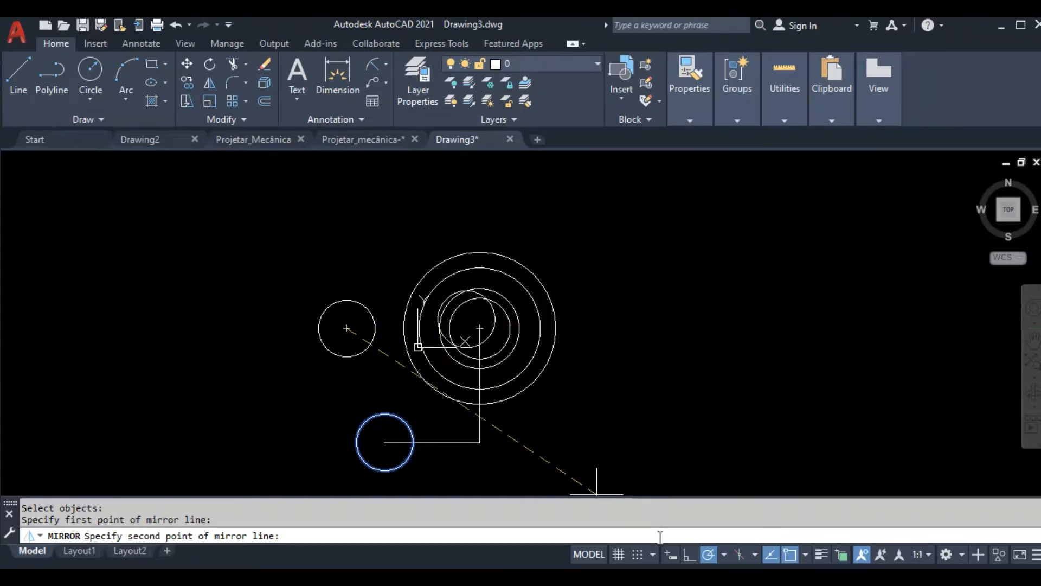
{"action": "left_click", "coordinate": [690, 554]}
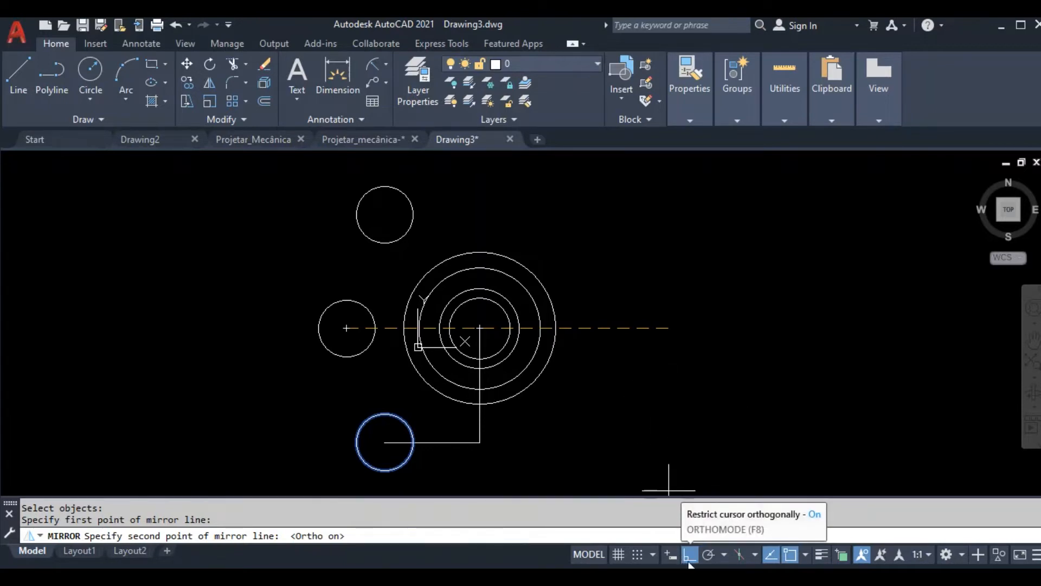
{"action": "left_click", "coordinate": [654, 376]}
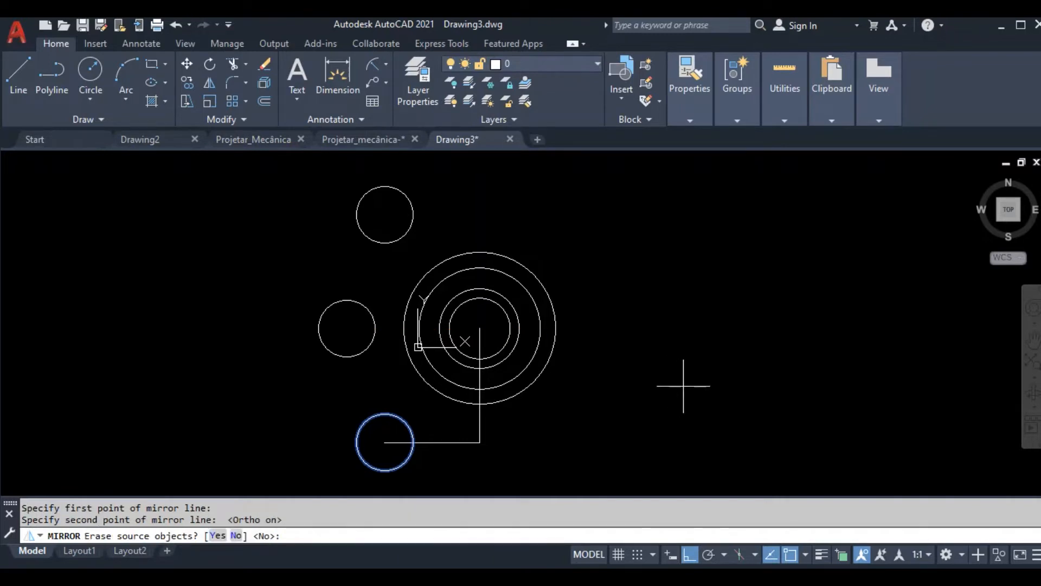
{"action": "right_click", "coordinate": [670, 297]}
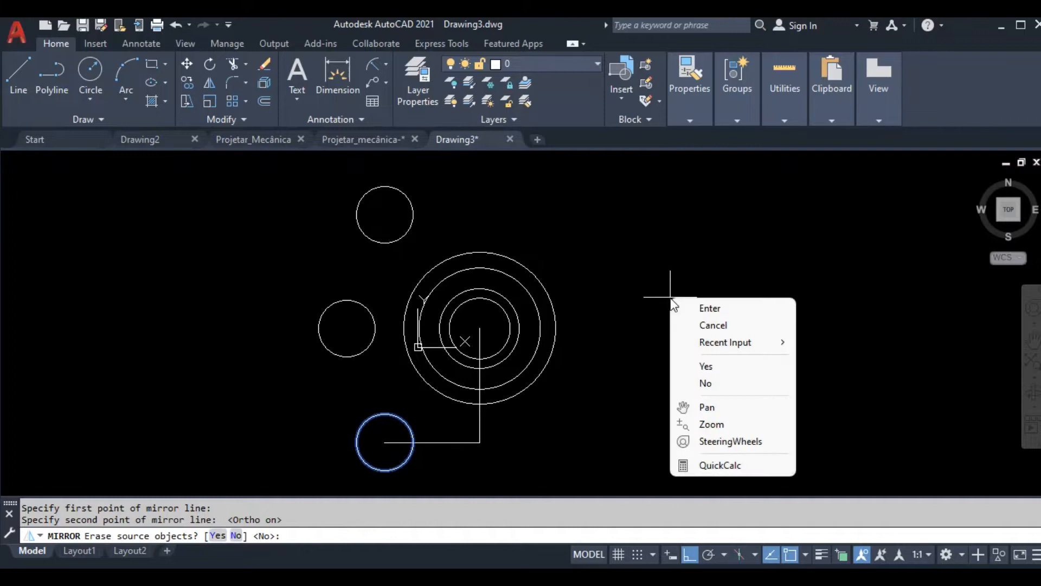
{"action": "left_click", "coordinate": [706, 309]}
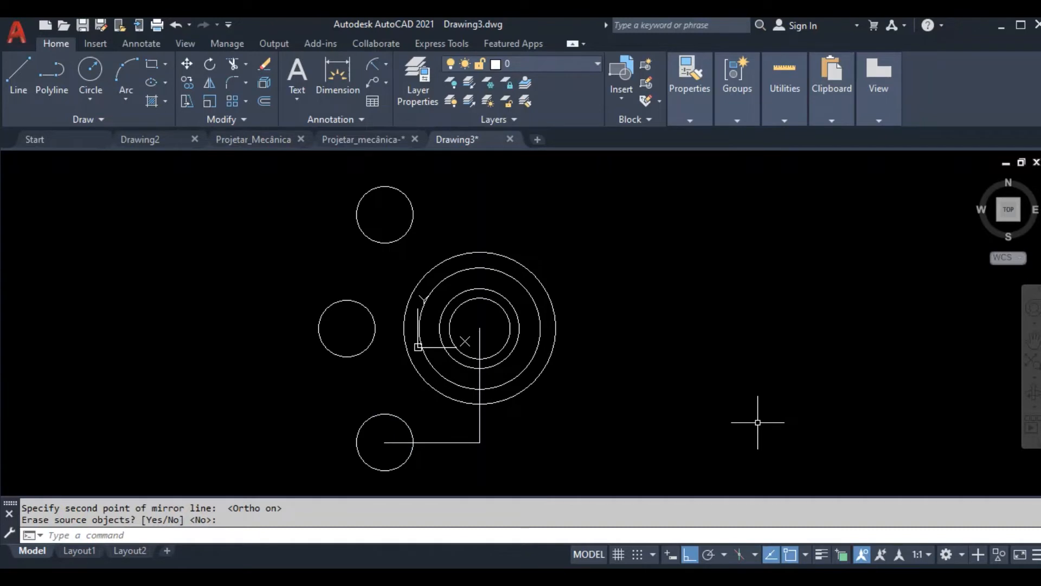
Step: Draw a circle of radius 21 concentric with the upper radius 15 circle
{"action": "scroll", "coordinate": [574, 360], "scroll_direction": "down", "scroll_amount": 2}
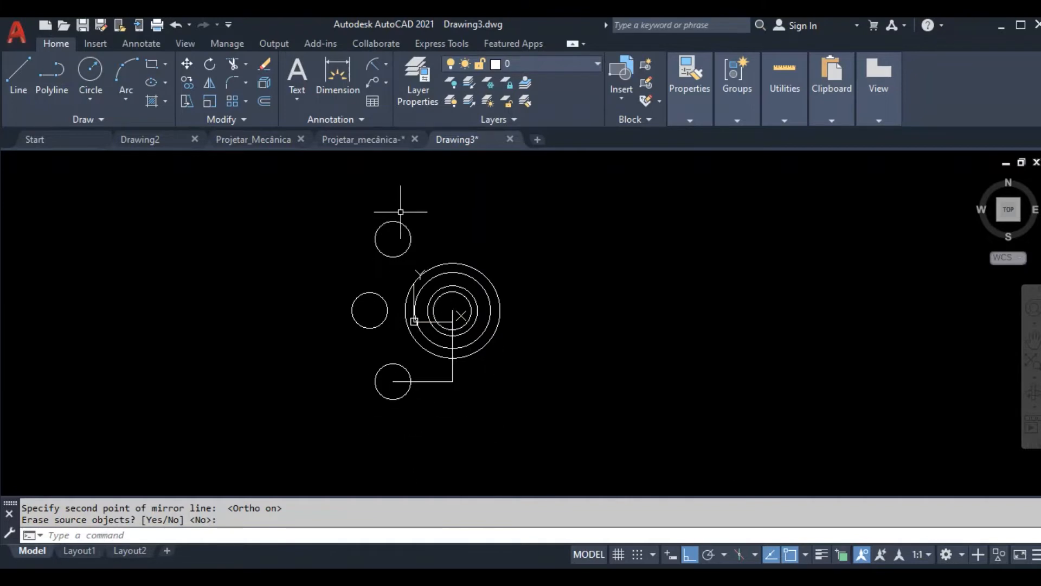
{"action": "scroll", "coordinate": [372, 204], "scroll_direction": "up", "scroll_amount": 3}
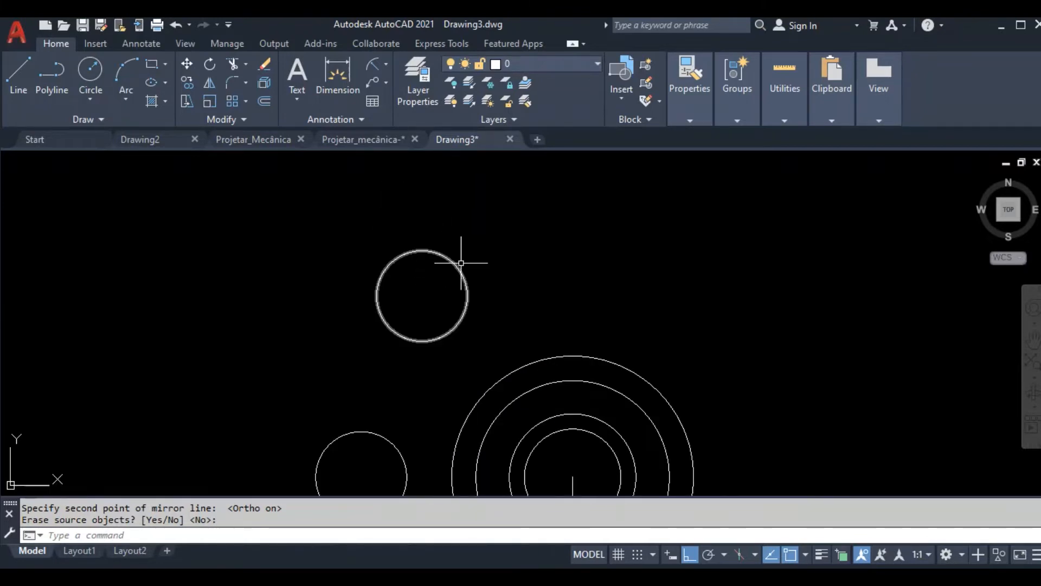
{"action": "left_click", "coordinate": [90, 70]}
{"action": "left_click", "coordinate": [421, 296]}
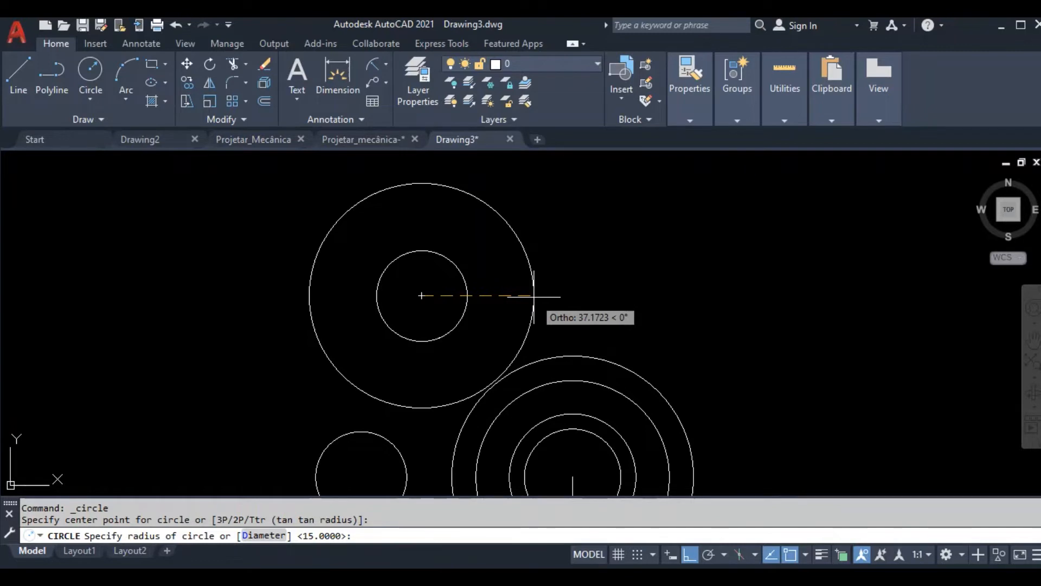
{"action": "key", "text": "Return"}
Step: Mirror the radius 21 circle onto the lower small circle across the horizontal line through the middle small circle's center, keeping the original
{"action": "scroll", "coordinate": [534, 290], "scroll_direction": "down", "scroll_amount": 5}
{"action": "scroll", "coordinate": [477, 380], "scroll_direction": "up", "scroll_amount": 4}
{"action": "scroll", "coordinate": [414, 388], "scroll_direction": "down", "scroll_amount": 2}
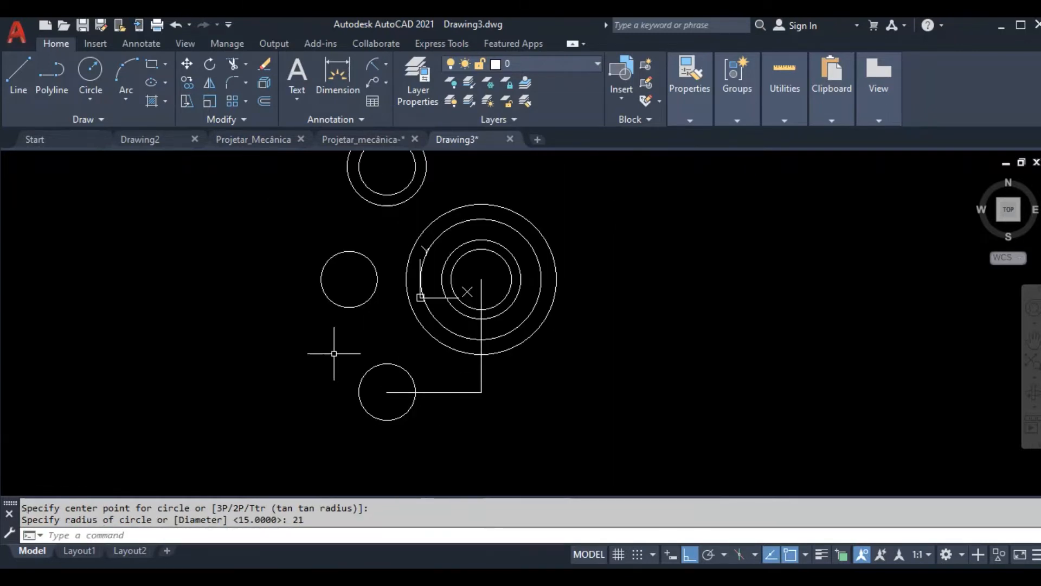
{"action": "scroll", "coordinate": [520, 421], "scroll_direction": "down", "scroll_amount": 2}
{"action": "scroll", "coordinate": [434, 380], "scroll_direction": "up", "scroll_amount": 2}
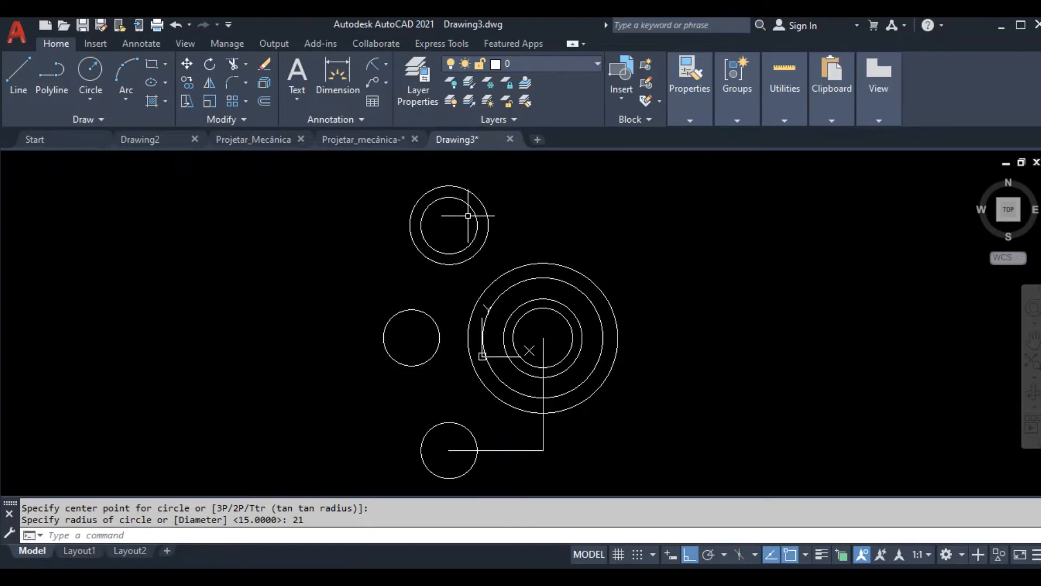
{"action": "left_click", "coordinate": [207, 82]}
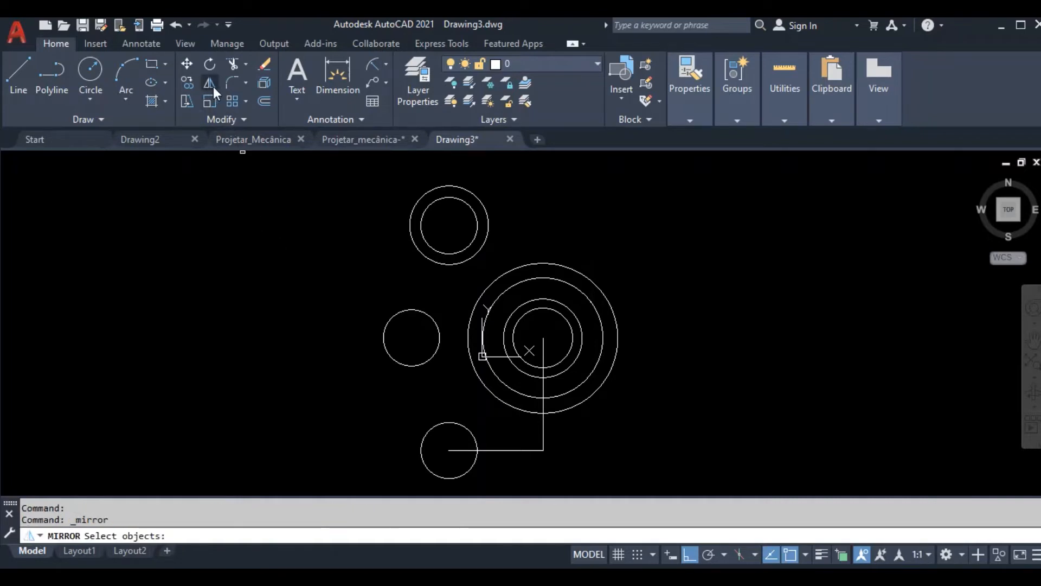
{"action": "left_click", "coordinate": [409, 218]}
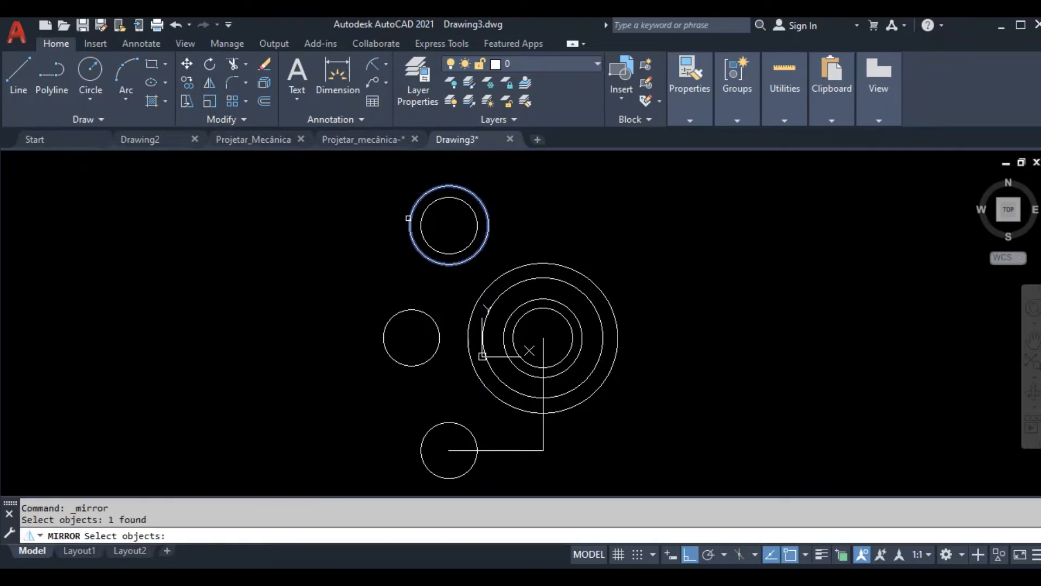
{"action": "key", "text": "Return"}
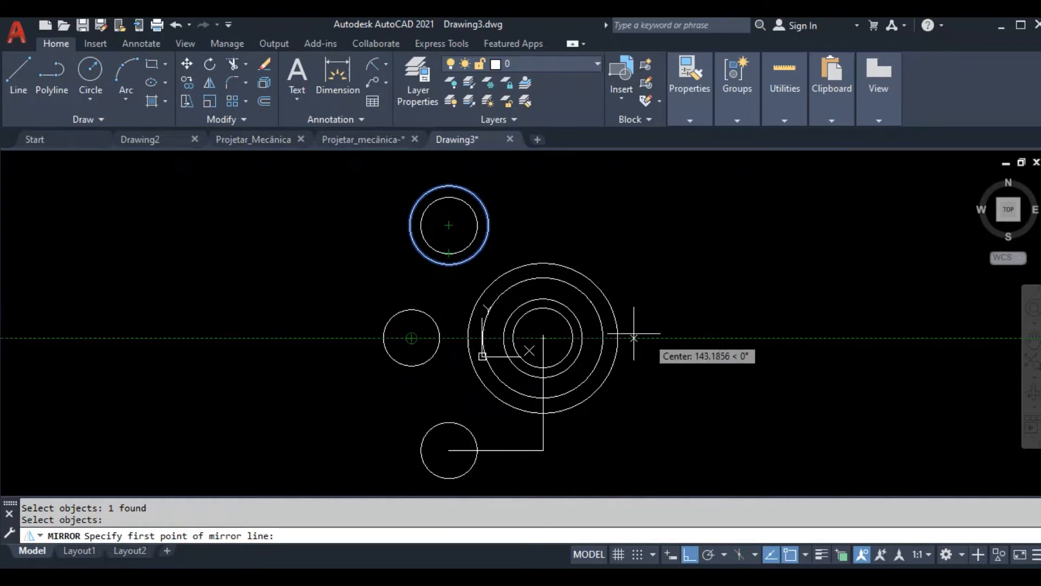
{"action": "left_click", "coordinate": [411, 338]}
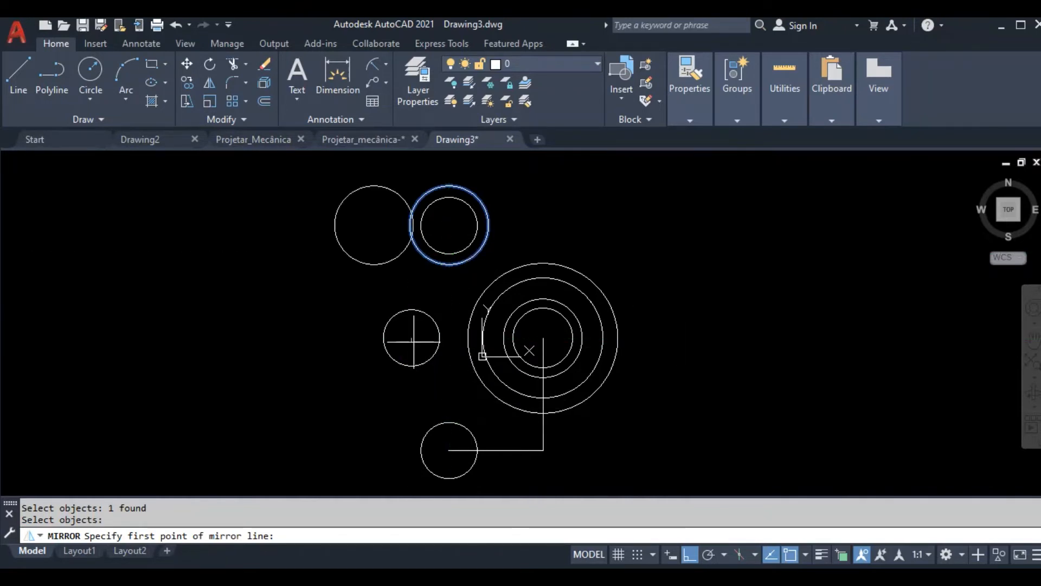
{"action": "left_click", "coordinate": [698, 345]}
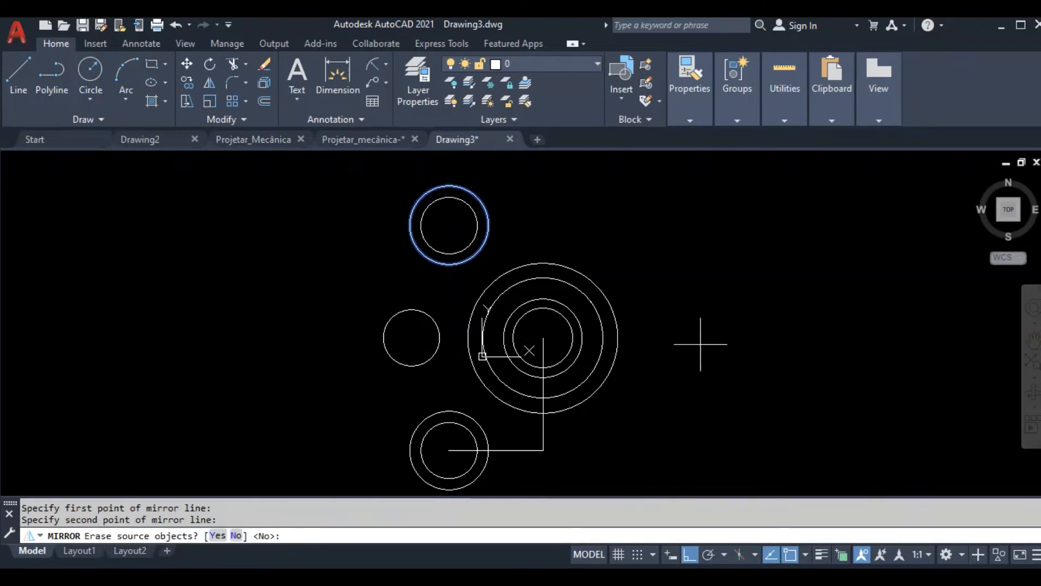
{"action": "right_click", "coordinate": [733, 296]}
{"action": "left_click", "coordinate": [775, 302]}
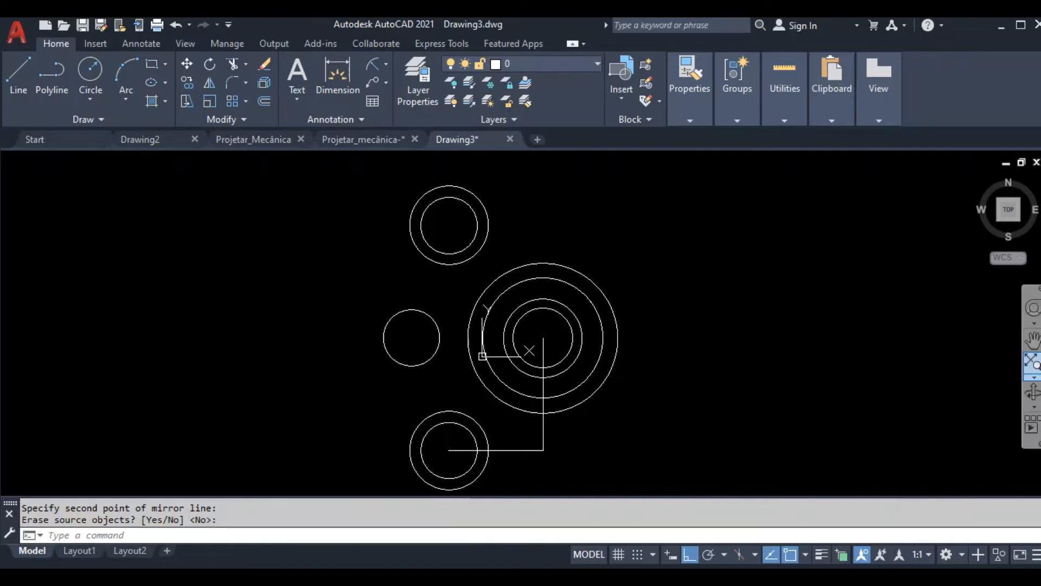
Step: Draw a circle of radius 20 concentric with the middle radius 15 circle beside the large circles
{"action": "left_click", "coordinate": [746, 327]}
{"action": "left_click", "coordinate": [688, 250]}
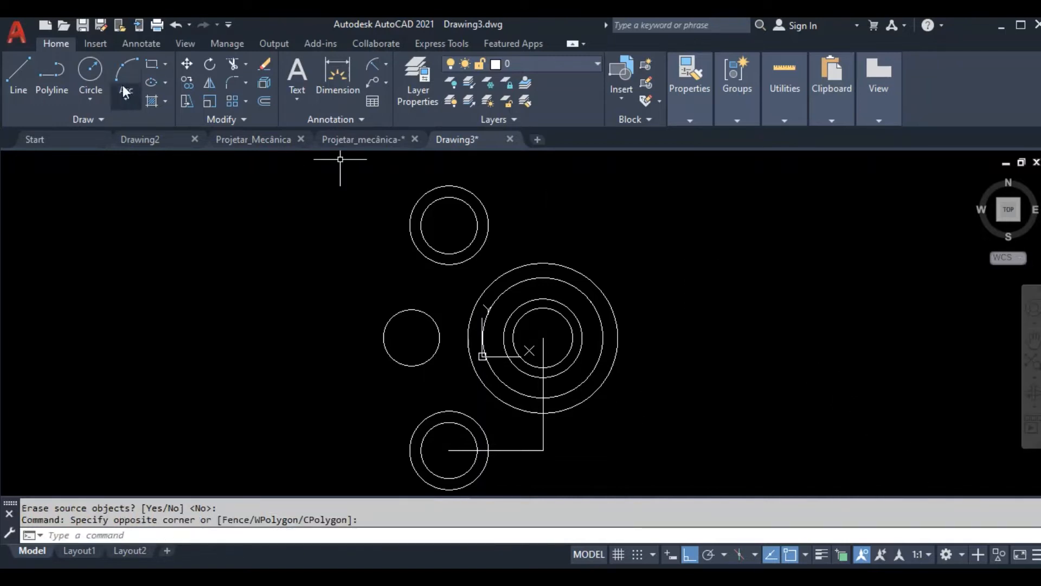
{"action": "left_click", "coordinate": [90, 69]}
{"action": "left_click", "coordinate": [412, 338]}
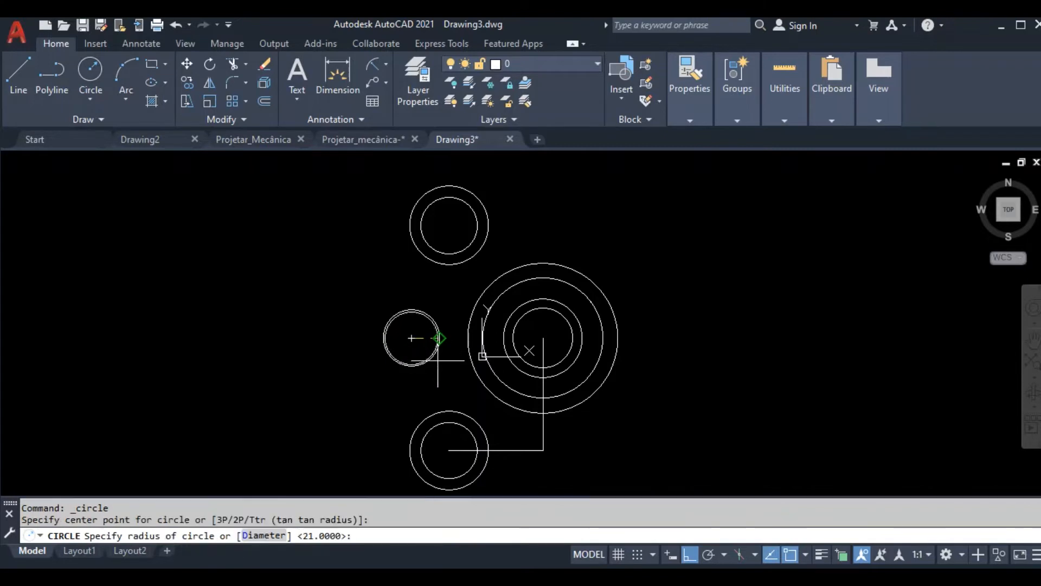
{"action": "type", "text": "20"}
{"action": "key", "text": "Return"}
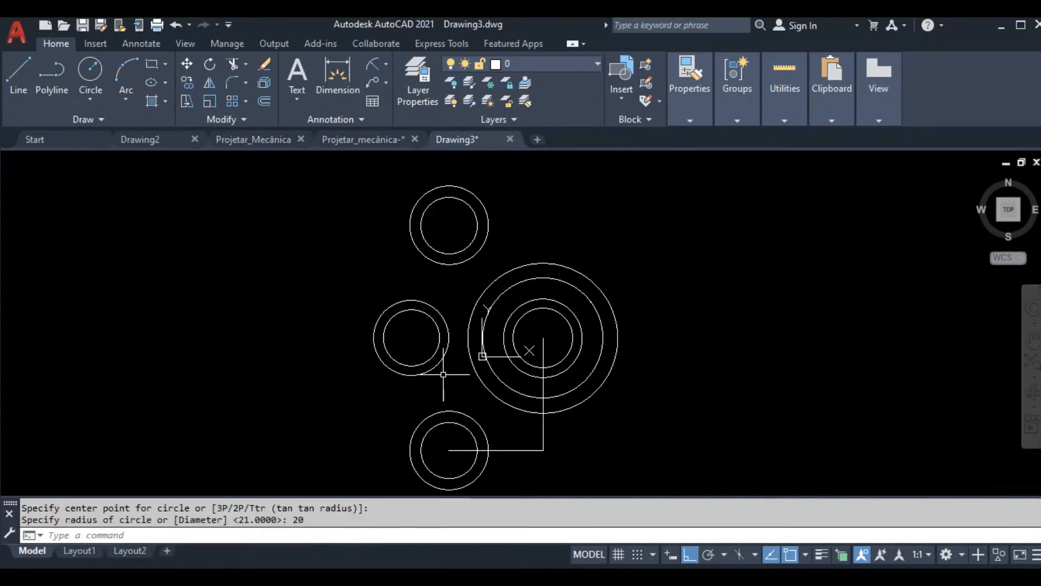
Step: Start a line and make sure the Tangent object snap is enabled in the drafting settings
{"action": "scroll", "coordinate": [567, 304], "scroll_direction": "down", "scroll_amount": 2}
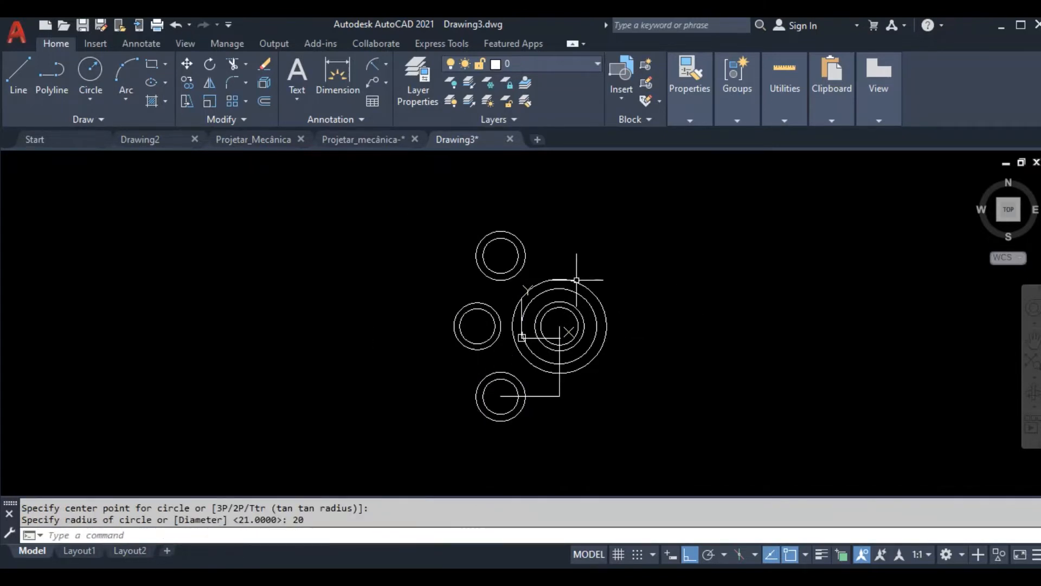
{"action": "scroll", "coordinate": [476, 233], "scroll_direction": "up", "scroll_amount": 4}
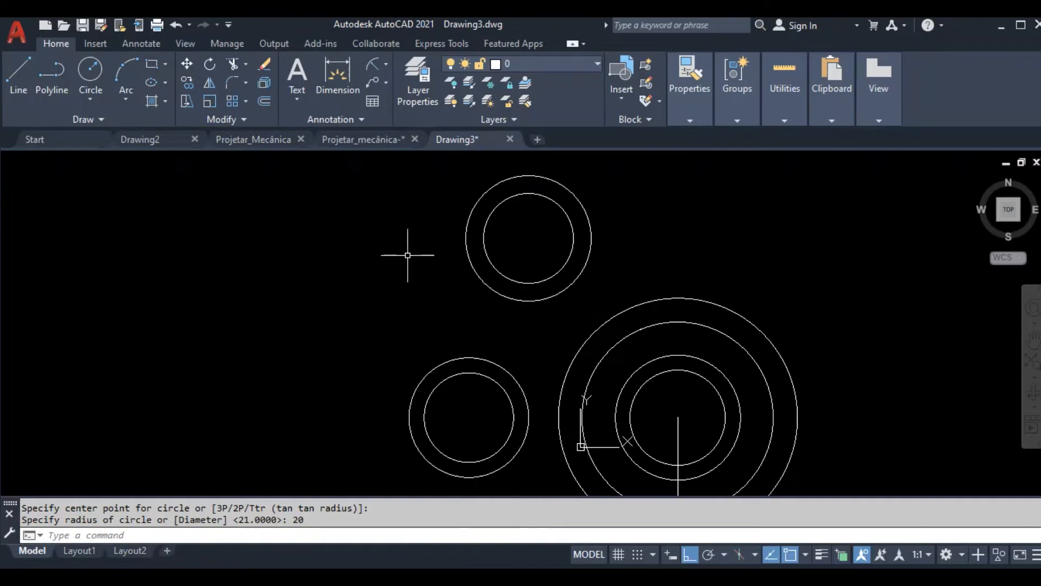
{"action": "scroll", "coordinate": [409, 255], "scroll_direction": "down", "scroll_amount": 2}
{"action": "middle_click_drag", "start_coordinate": [564, 469], "coordinate": [533, 411]}
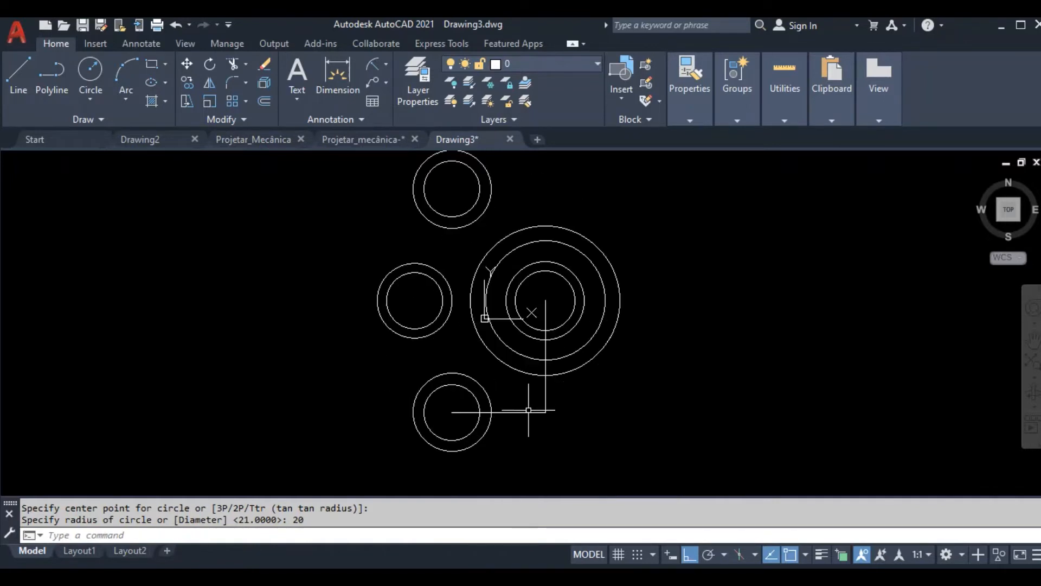
{"action": "scroll", "coordinate": [329, 334], "scroll_direction": "down", "scroll_amount": 2}
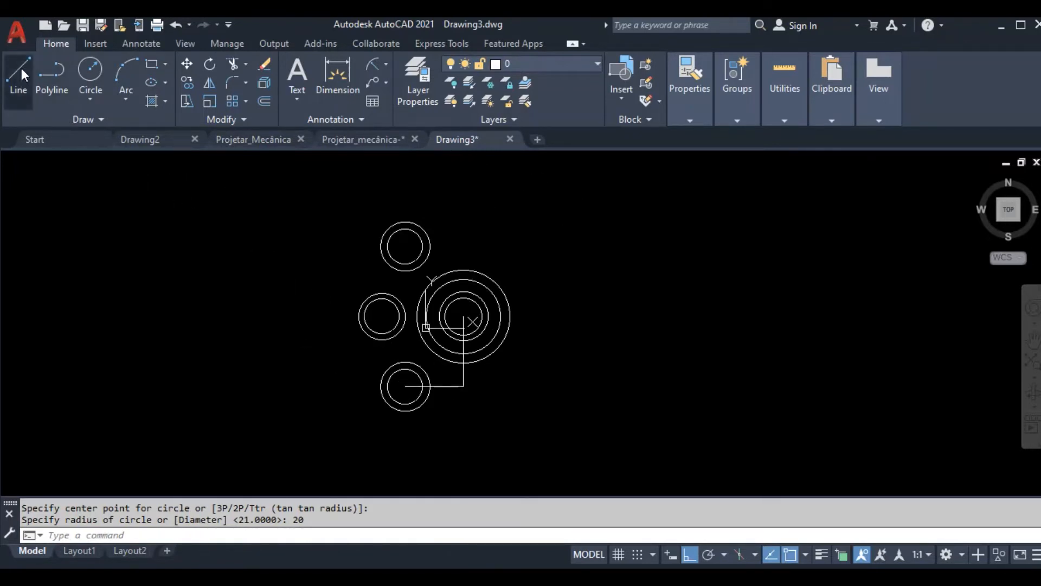
{"action": "left_click", "coordinate": [21, 70]}
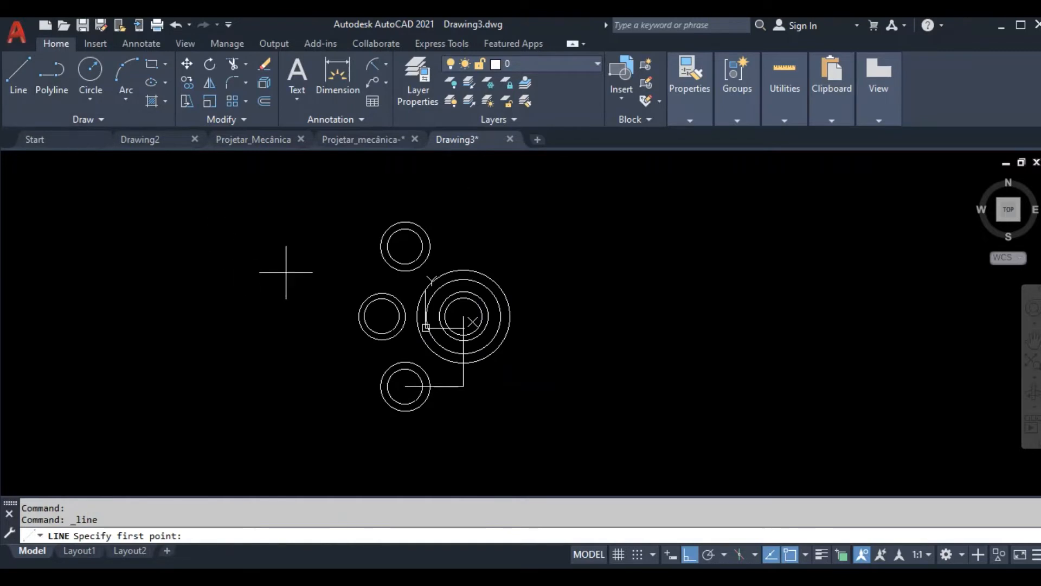
{"action": "right_click", "coordinate": [789, 555]}
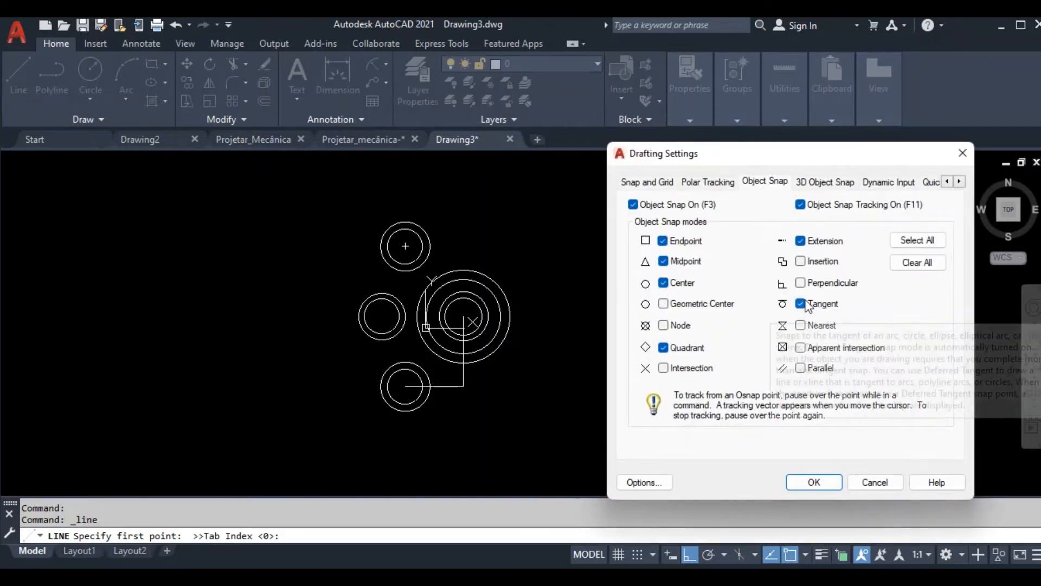
{"action": "left_click", "coordinate": [811, 483]}
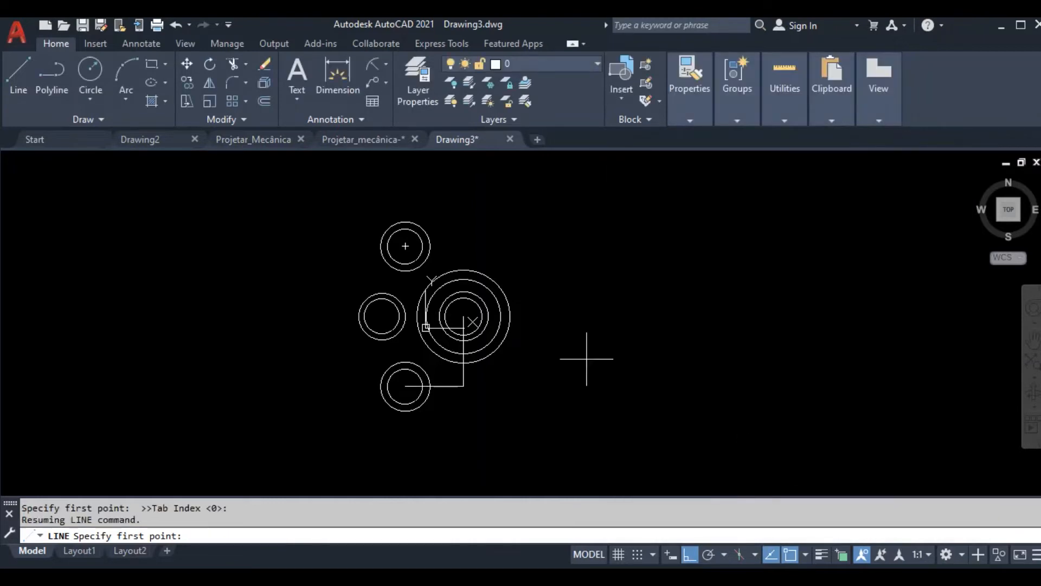
Step: Turn off the Quadrant object snap while keeping Endpoint, Midpoint, Center, Extension and Tangent enabled
{"action": "scroll", "coordinate": [355, 310], "scroll_direction": "up", "scroll_amount": 8}
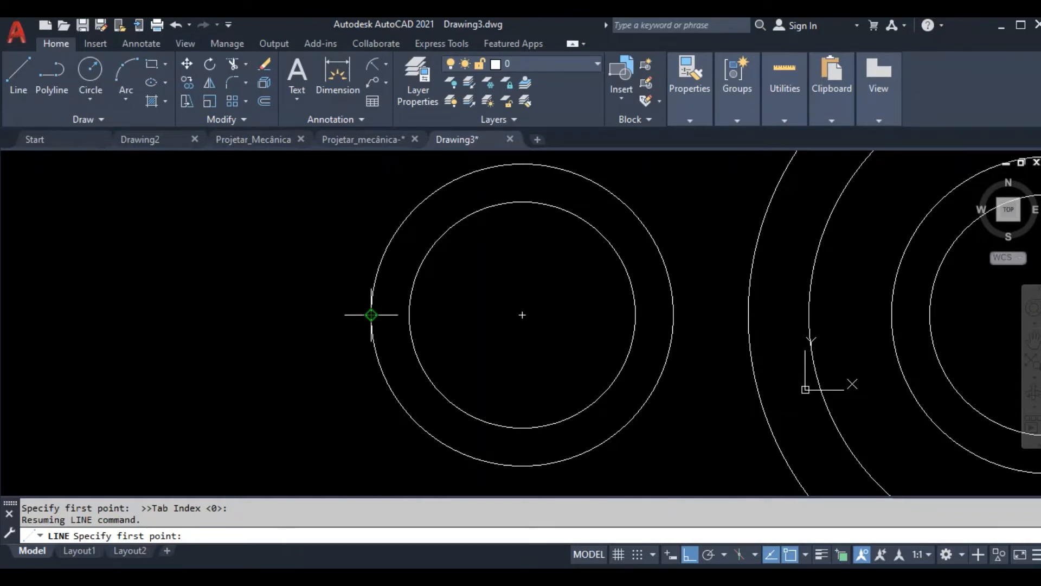
{"action": "scroll", "coordinate": [371, 314], "scroll_direction": "down", "scroll_amount": 2}
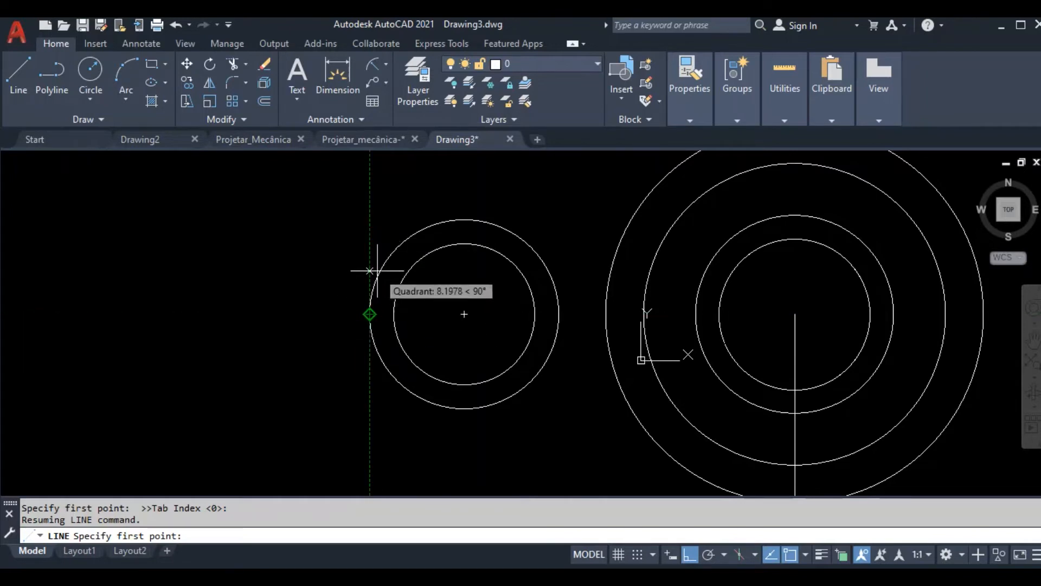
{"action": "right_click", "coordinate": [788, 555]}
{"action": "left_click", "coordinate": [809, 536]}
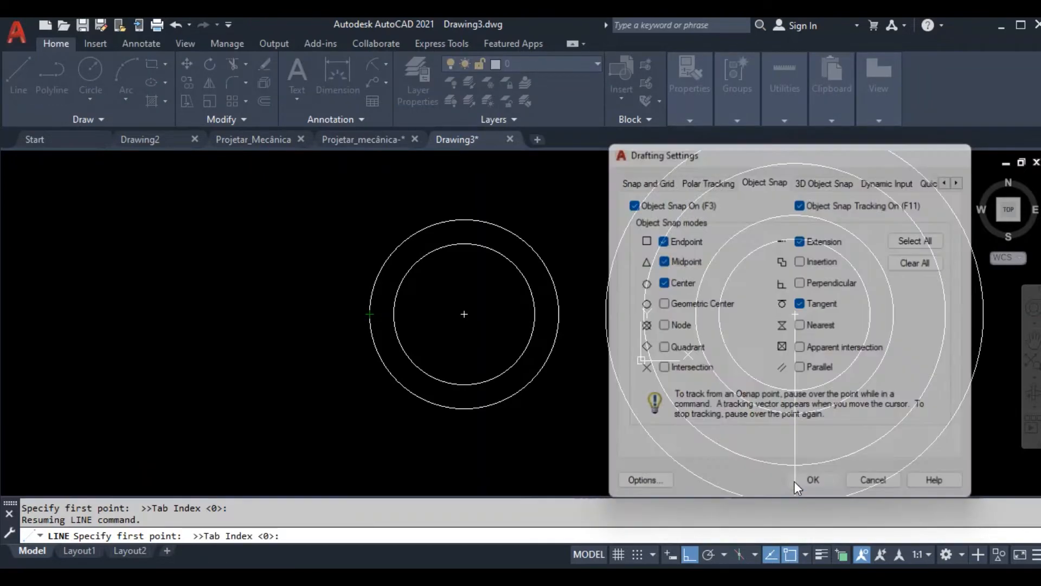
{"action": "left_click", "coordinate": [795, 481]}
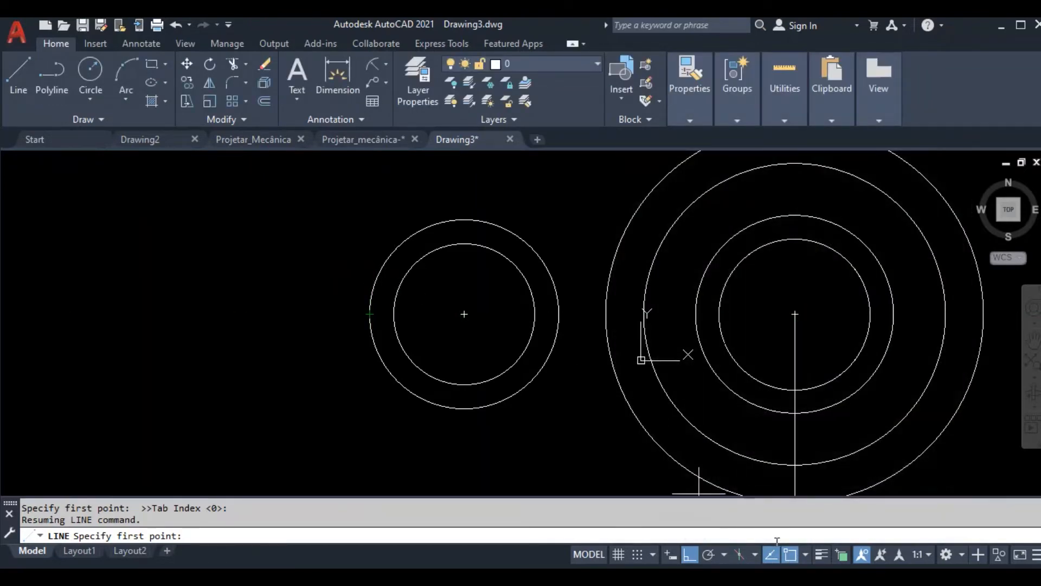
{"action": "key", "text": "Escape"}
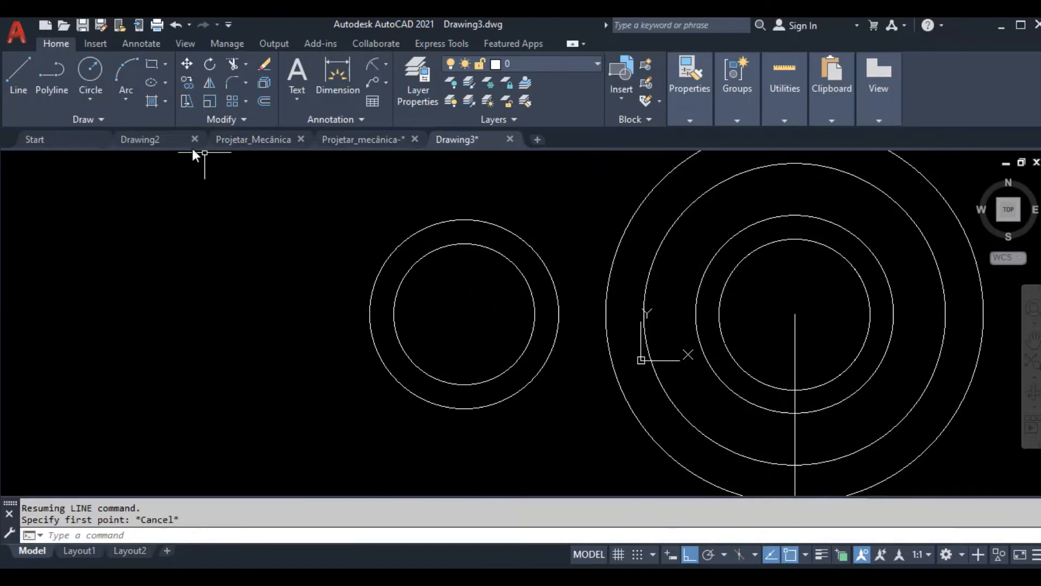
Step: Toggle the Tangent object snap off and on again with a line command running
{"action": "left_click", "coordinate": [19, 75]}
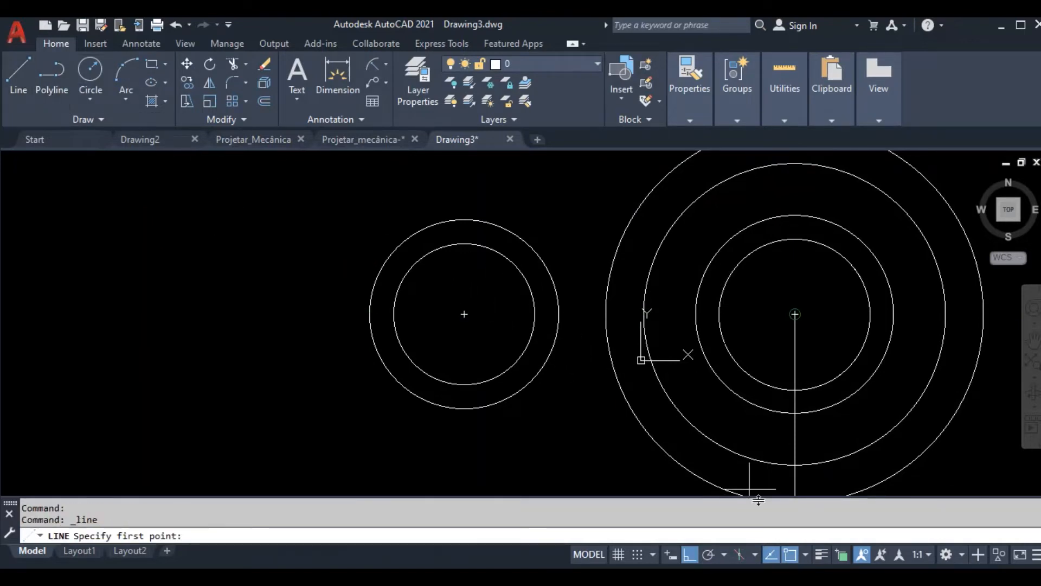
{"action": "right_click", "coordinate": [792, 563]}
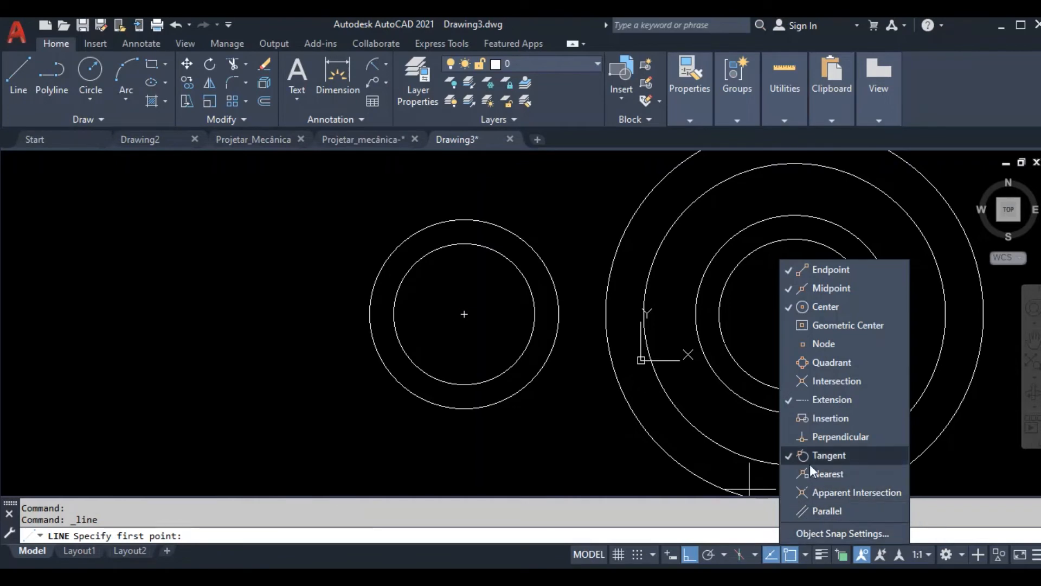
{"action": "left_click", "coordinate": [841, 457]}
{"action": "left_click", "coordinate": [843, 457]}
{"action": "key", "text": "Escape"}
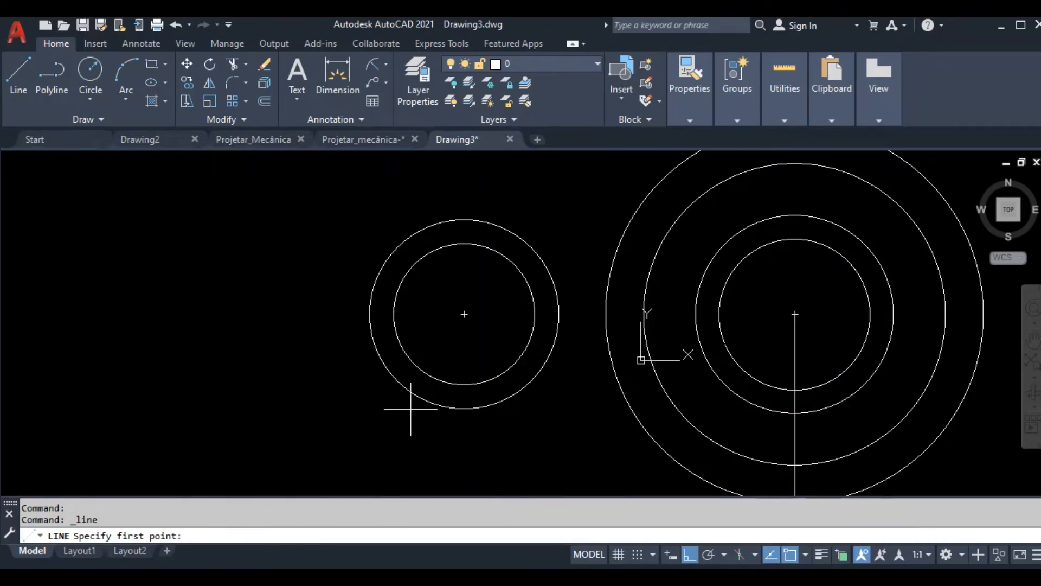
{"action": "key", "text": "Escape"}
{"action": "left_click", "coordinate": [22, 72]}
{"action": "scroll", "coordinate": [374, 330], "scroll_direction": "down", "scroll_amount": 2}
{"action": "scroll", "coordinate": [404, 277], "scroll_direction": "up", "scroll_amount": 2}
{"action": "scroll", "coordinate": [383, 358], "scroll_direction": "down", "scroll_amount": 5}
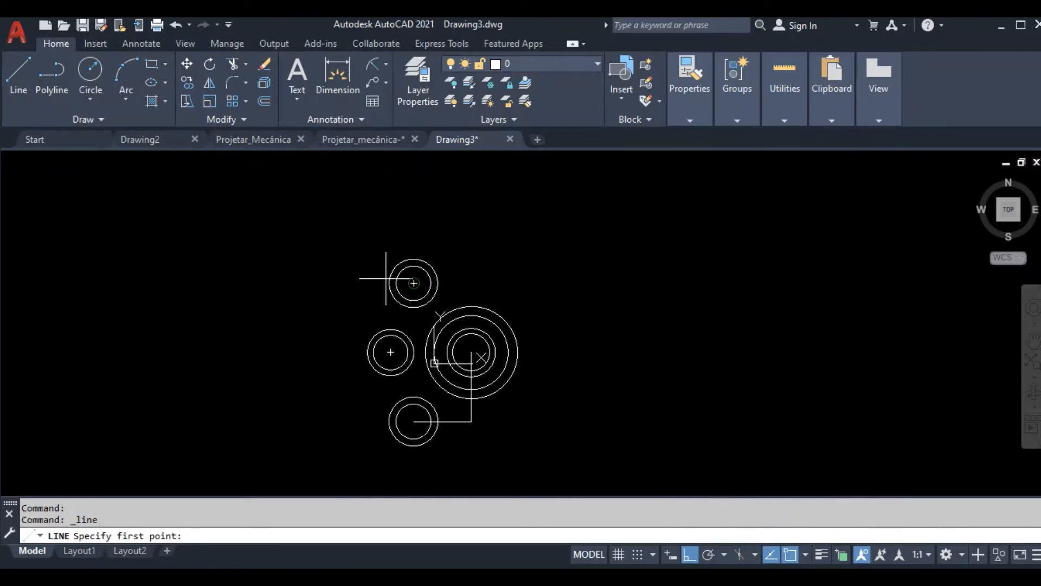
{"action": "scroll", "coordinate": [388, 263], "scroll_direction": "up", "scroll_amount": 4}
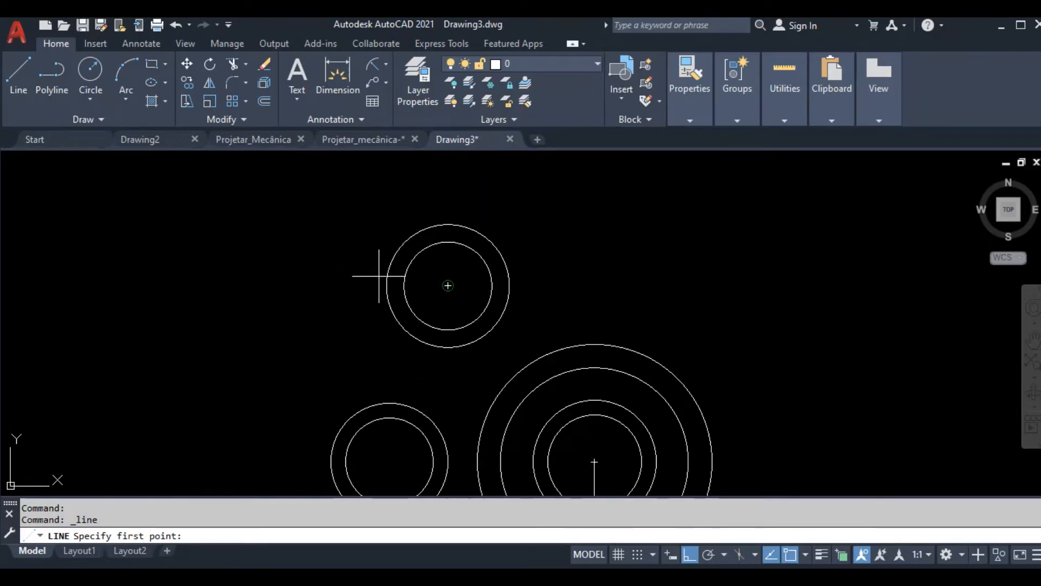
{"action": "scroll", "coordinate": [383, 244], "scroll_direction": "down", "scroll_amount": 4}
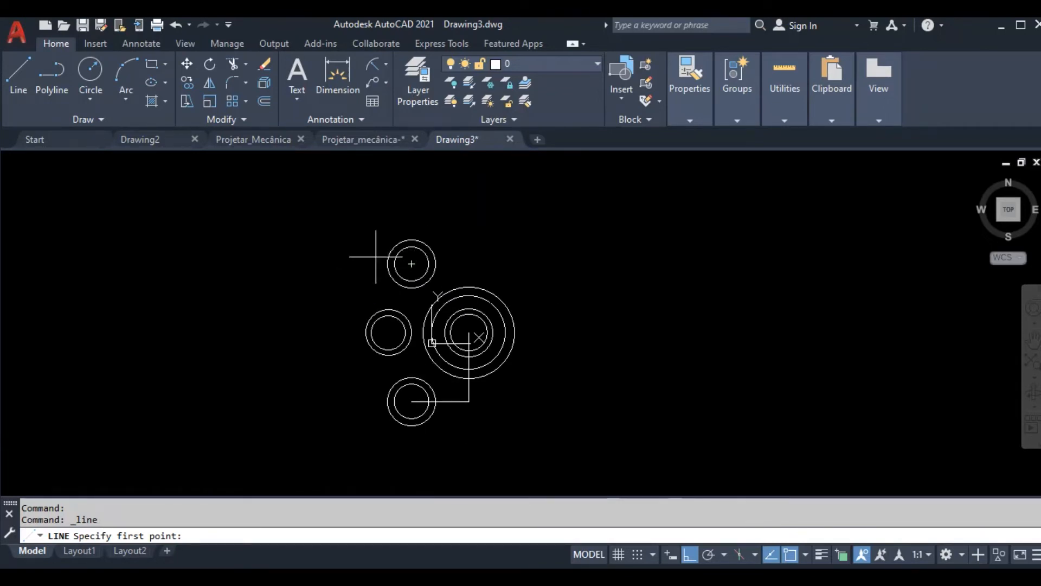
{"action": "right_click", "coordinate": [792, 554]}
{"action": "left_click", "coordinate": [827, 534]}
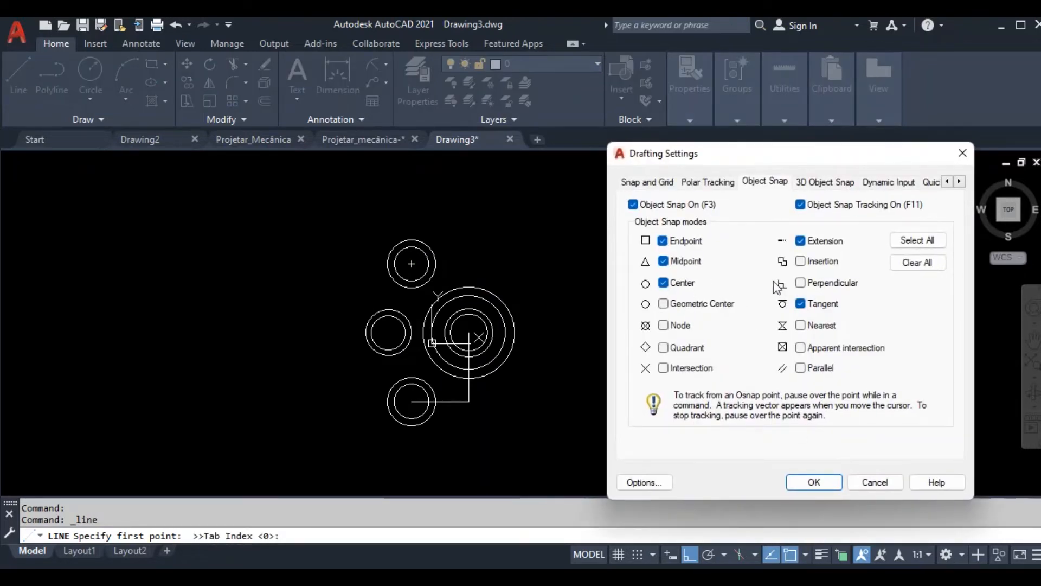
{"action": "left_click", "coordinate": [803, 481]}
{"action": "scroll", "coordinate": [412, 423], "scroll_direction": "up", "scroll_amount": 5}
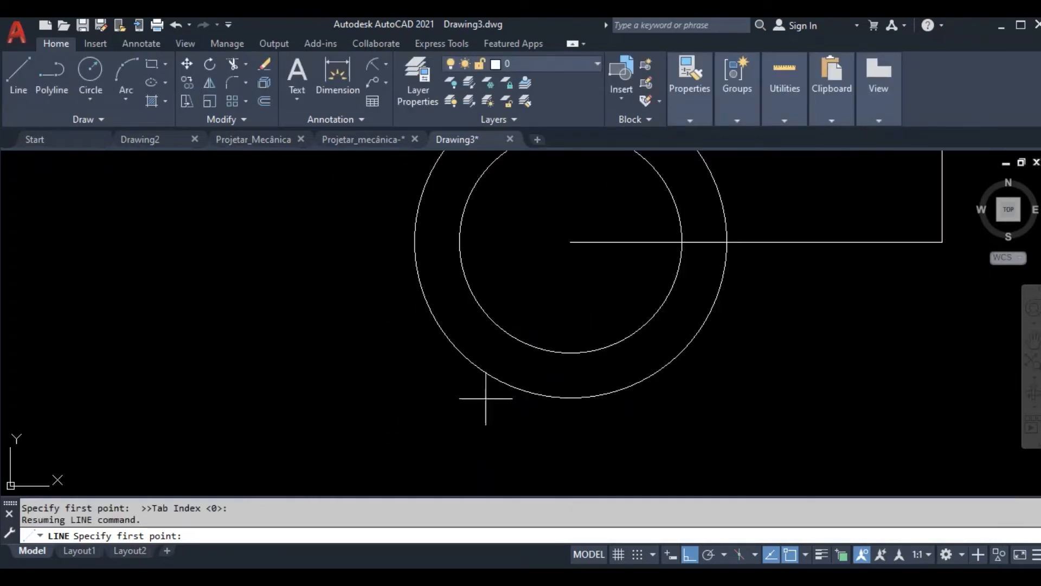
{"action": "left_click", "coordinate": [18, 73]}
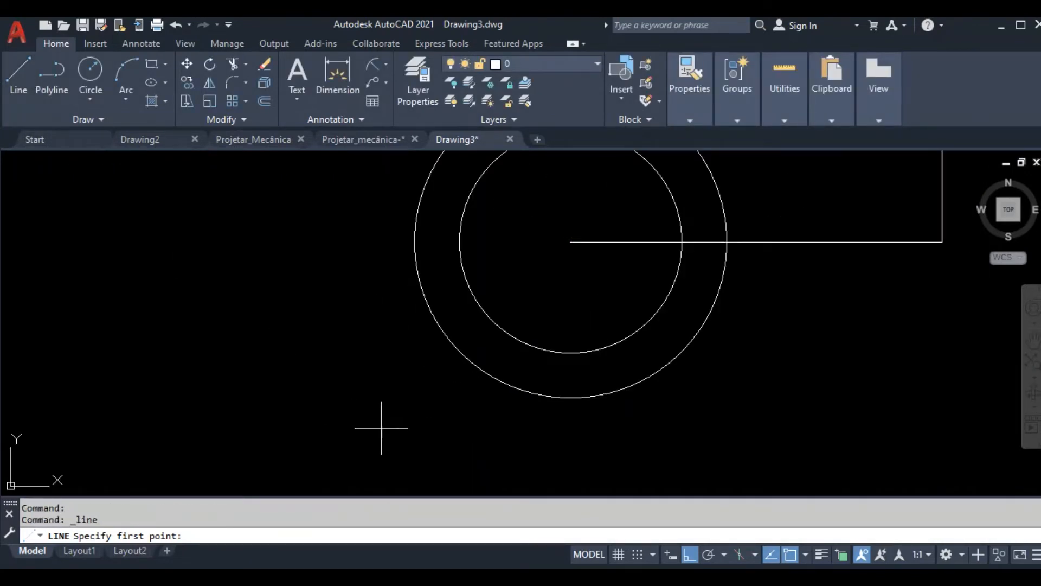
{"action": "scroll", "coordinate": [476, 367], "scroll_direction": "down", "scroll_amount": 2}
{"action": "scroll", "coordinate": [540, 297], "scroll_direction": "down", "scroll_amount": 4}
{"action": "scroll", "coordinate": [515, 351], "scroll_direction": "up", "scroll_amount": 2}
{"action": "scroll", "coordinate": [579, 402], "scroll_direction": "up", "scroll_amount": 2}
{"action": "key", "text": "Escape"}
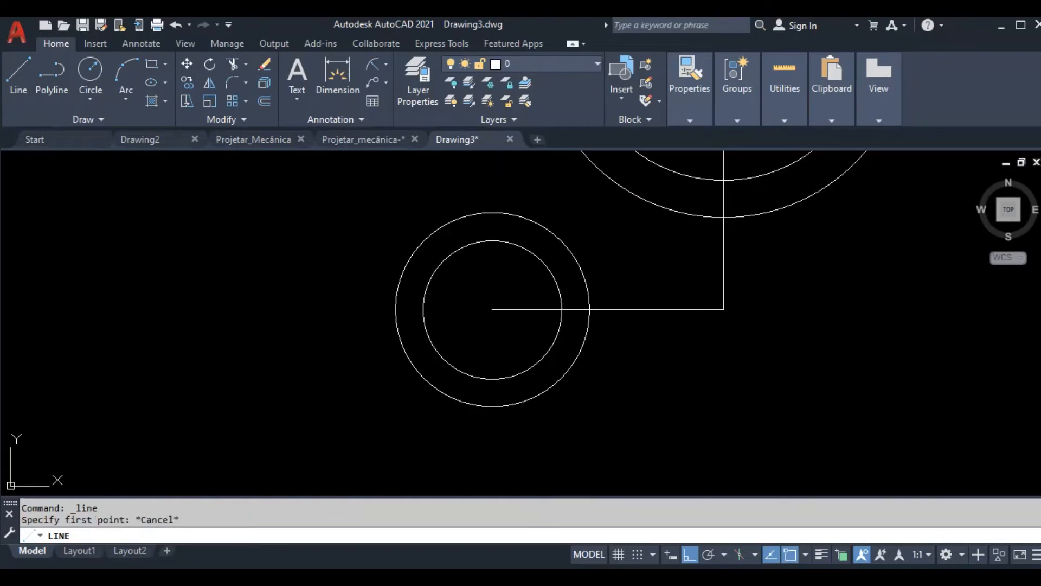
Step: Erase the L-shaped construction polyline joining the lower small circle's center to the large circles' center
{"action": "scroll", "coordinate": [379, 342], "scroll_direction": "down", "scroll_amount": 3}
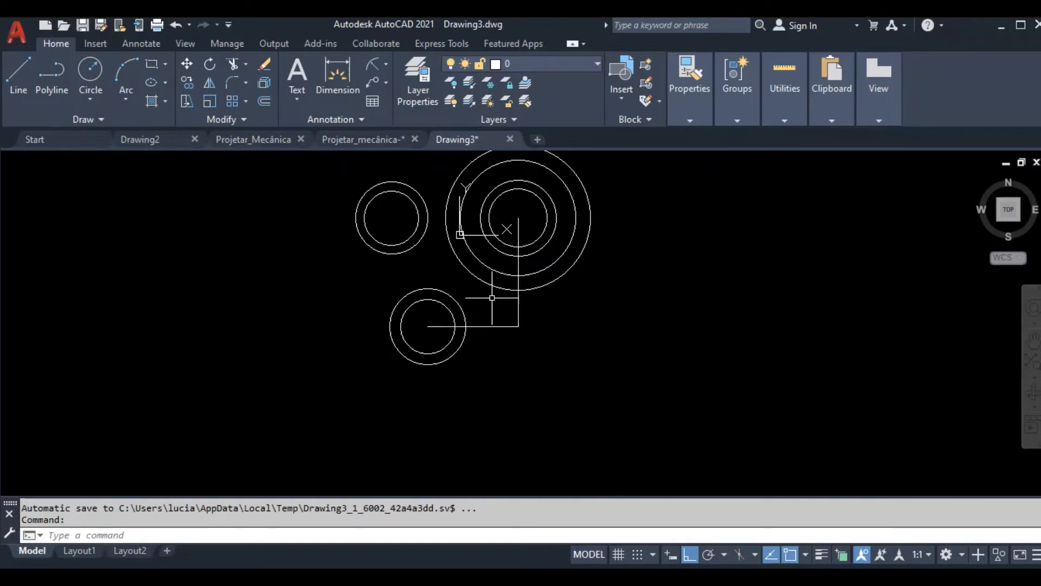
{"action": "scroll", "coordinate": [490, 297], "scroll_direction": "up", "scroll_amount": 2}
{"action": "left_click", "coordinate": [546, 316]}
{"action": "left_click", "coordinate": [512, 405]}
{"action": "right_click", "coordinate": [530, 405]}
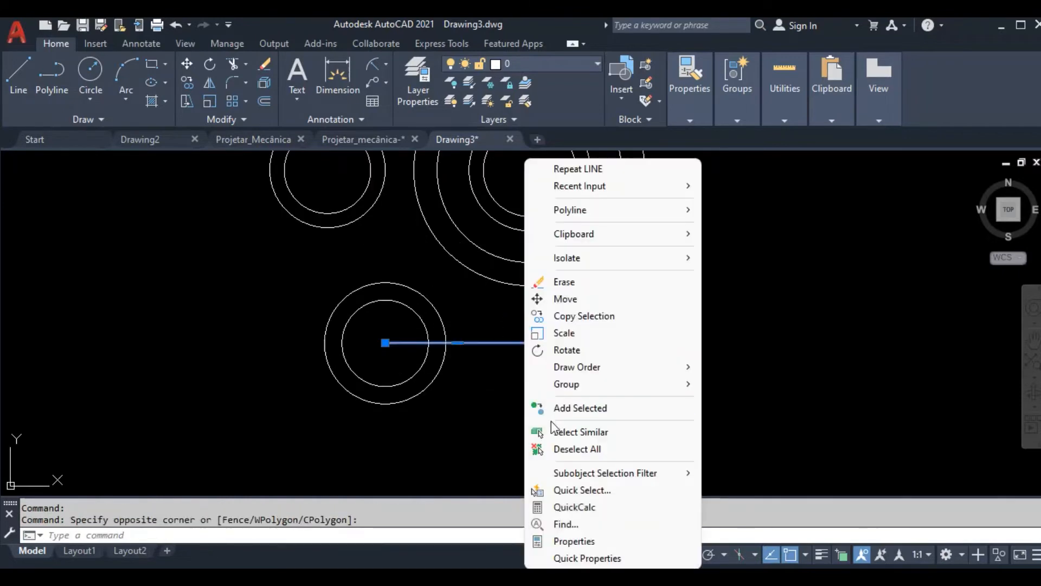
{"action": "left_click", "coordinate": [558, 281]}
{"action": "scroll", "coordinate": [477, 349], "scroll_direction": "down", "scroll_amount": 5}
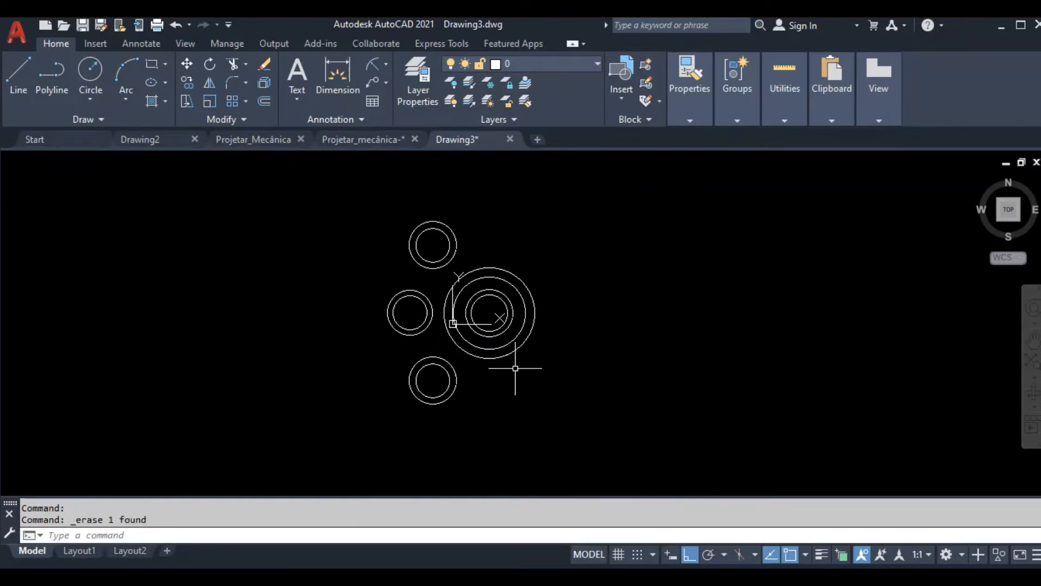
{"action": "scroll", "coordinate": [498, 319], "scroll_direction": "up", "scroll_amount": 3}
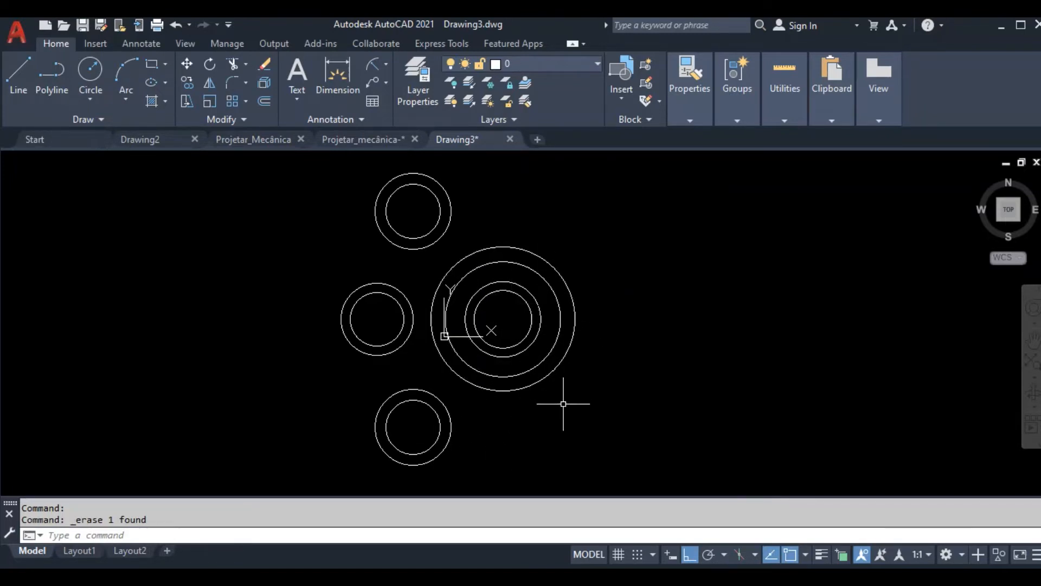
{"action": "left_click", "coordinate": [19, 76]}
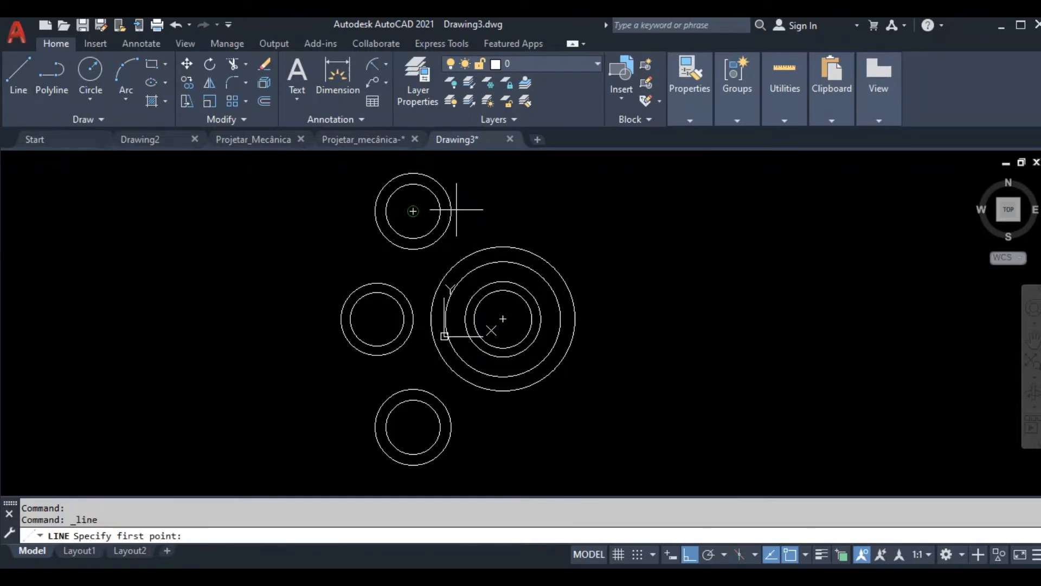
{"action": "left_click", "coordinate": [414, 211]}
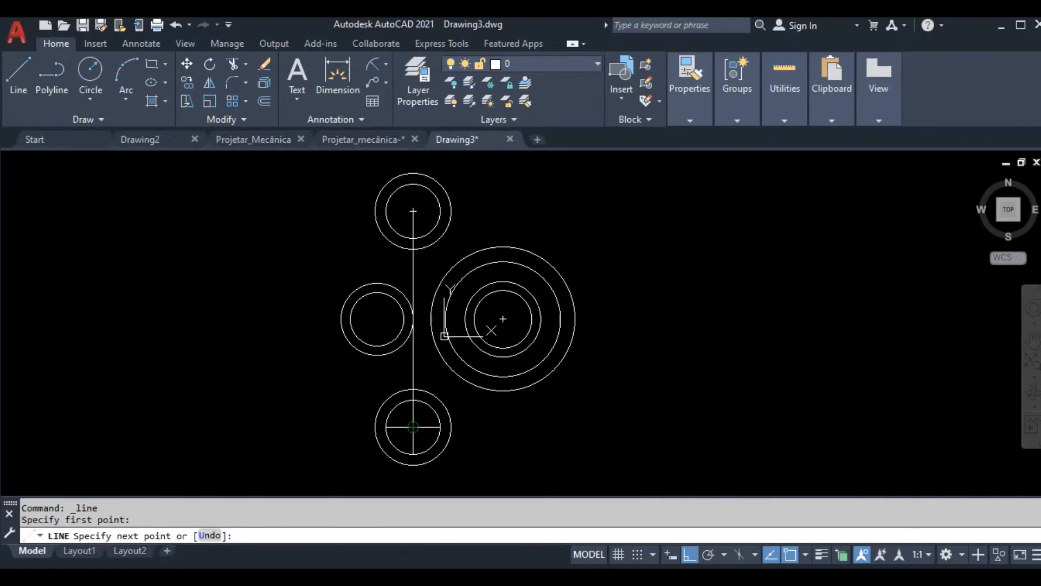
{"action": "key", "text": "Escape"}
{"action": "key", "text": "Escape"}
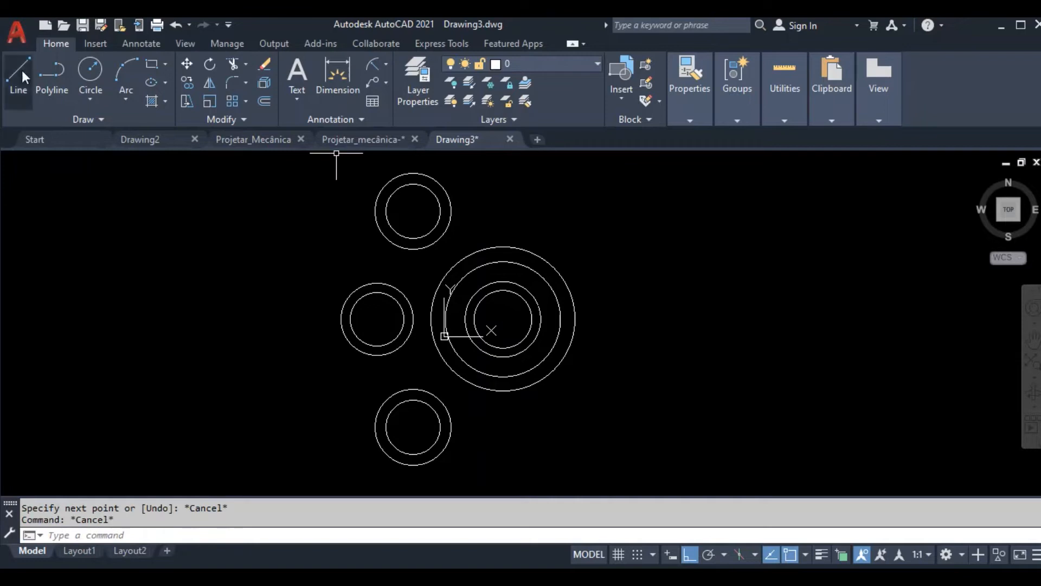
{"action": "left_click", "coordinate": [17, 65]}
{"action": "scroll", "coordinate": [340, 189], "scroll_direction": "up", "scroll_amount": 4}
{"action": "scroll", "coordinate": [389, 304], "scroll_direction": "down", "scroll_amount": 2}
{"action": "right_click", "coordinate": [381, 248], "text": "shift"}
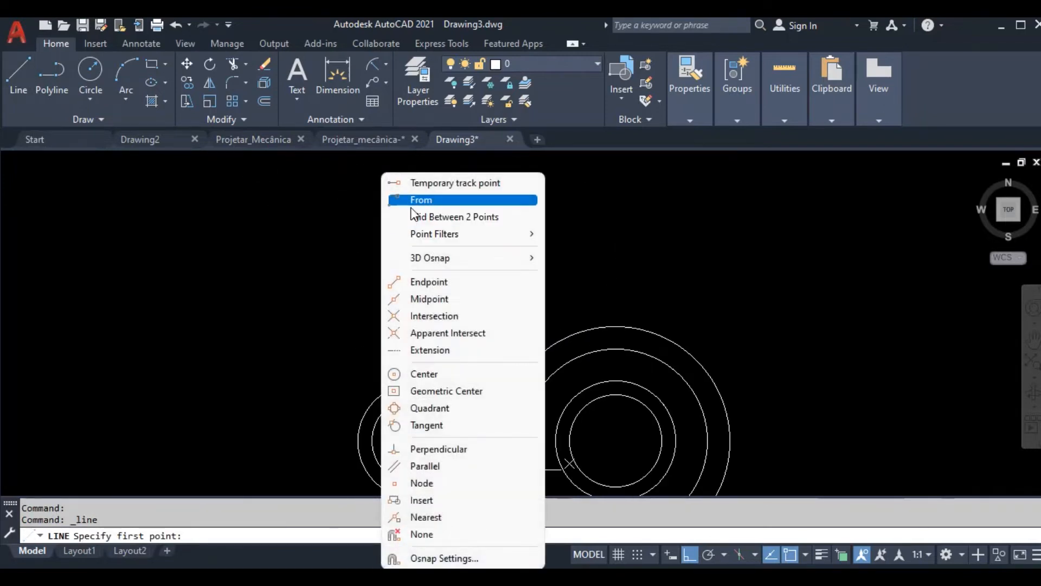
{"action": "left_click", "coordinate": [426, 425]}
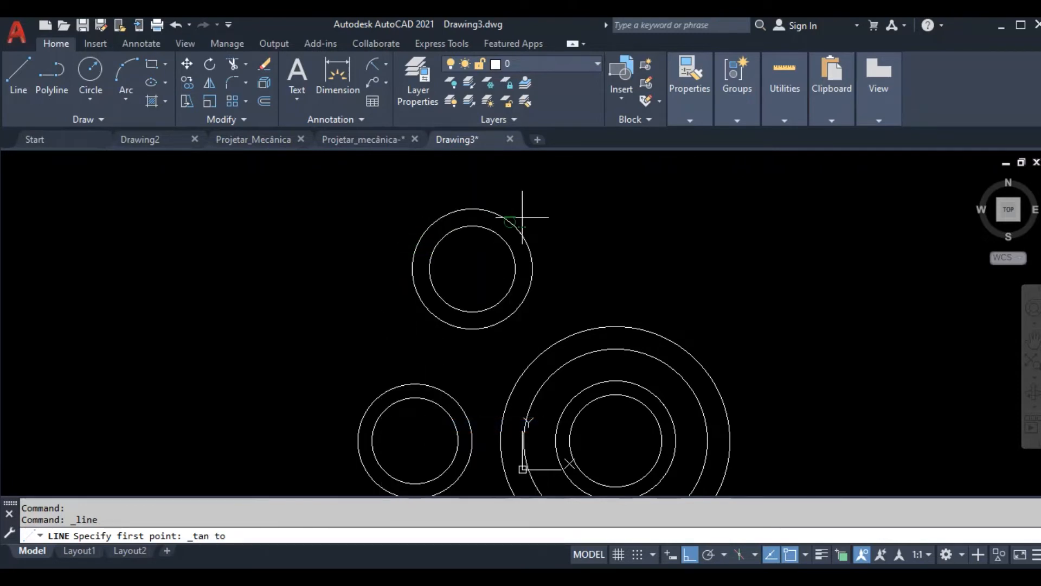
{"action": "key", "text": "Escape"}
{"action": "key", "text": "Escape"}
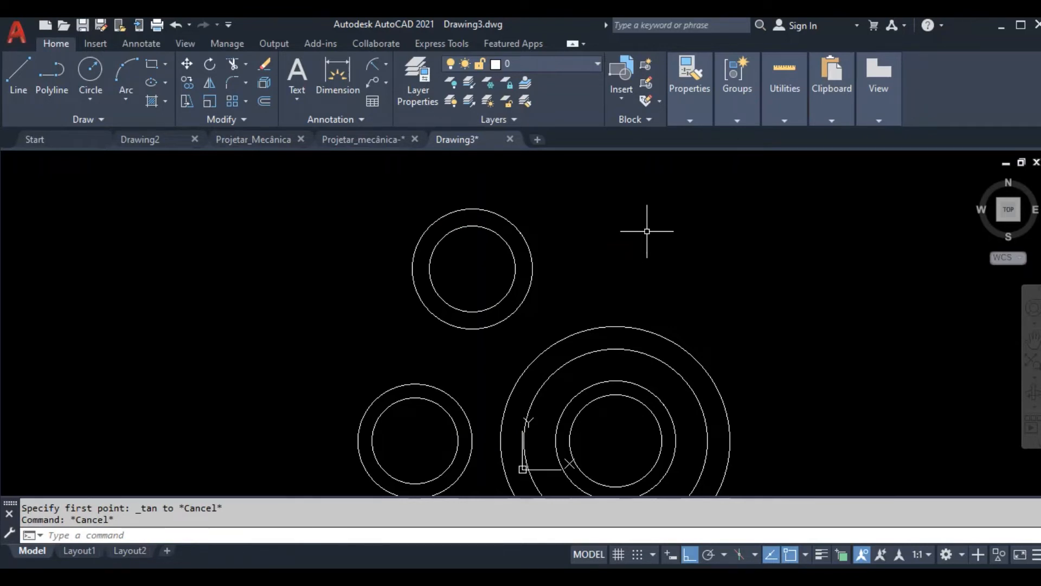
Step: Draw a line tangent to the left sides of the upper radius 21 and middle radius 20 circles, using a Tangent snap override at both ends
{"action": "left_click", "coordinate": [26, 85]}
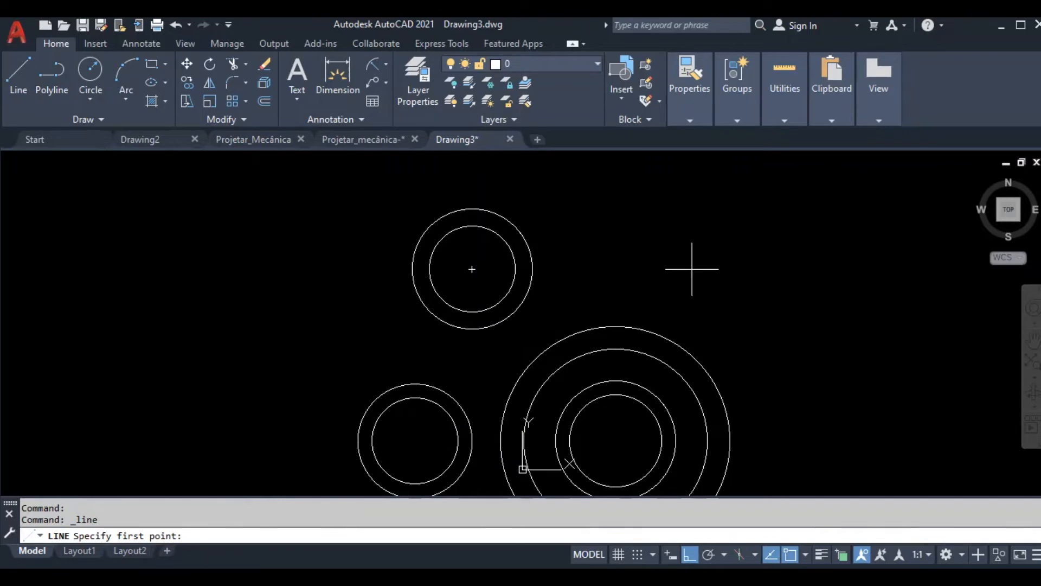
{"action": "key", "text": "F8"}
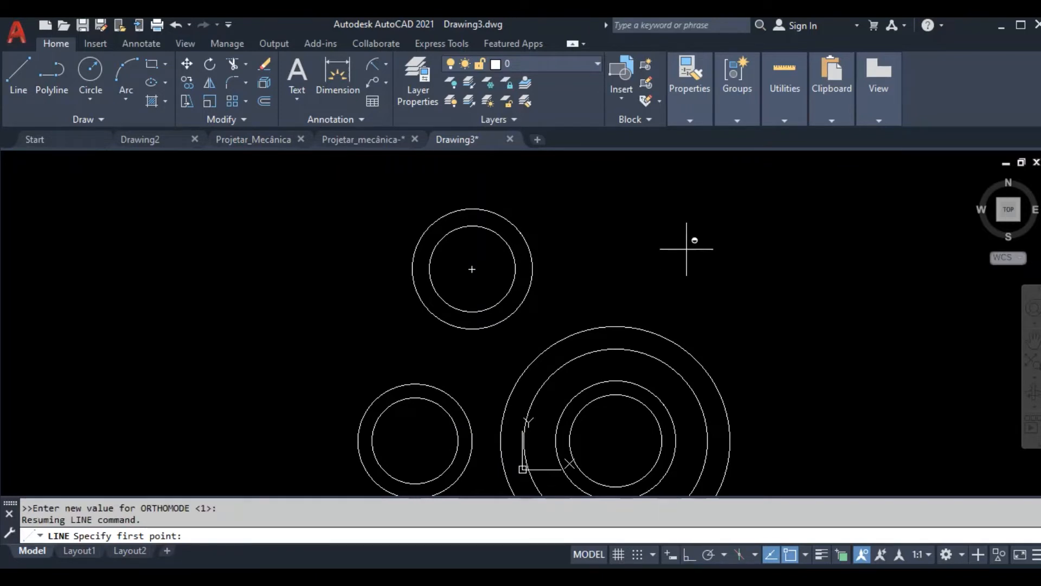
{"action": "right_click", "coordinate": [687, 249], "text": "shift"}
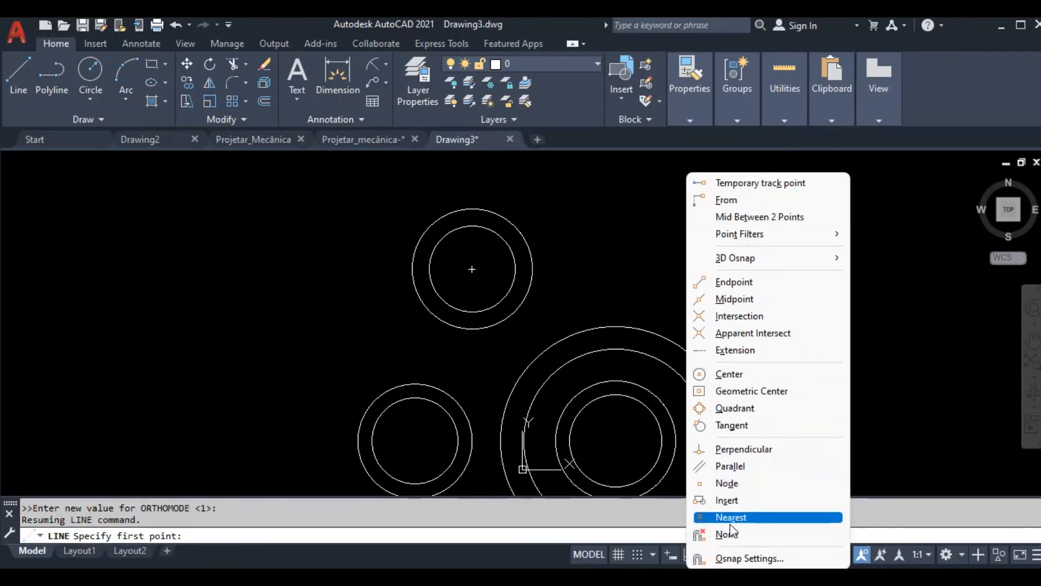
{"action": "left_click", "coordinate": [733, 425]}
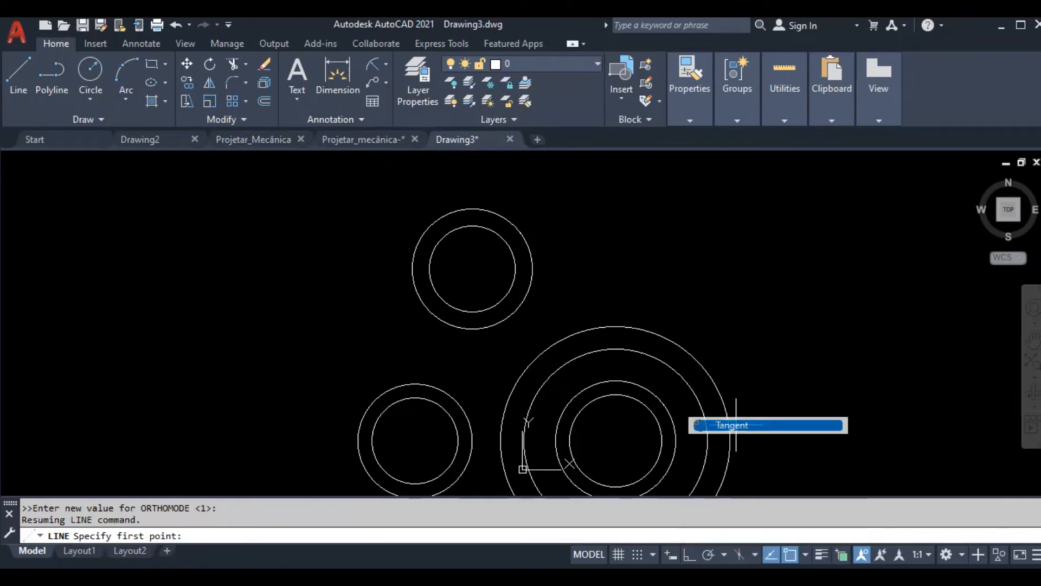
{"action": "left_click", "coordinate": [419, 237]}
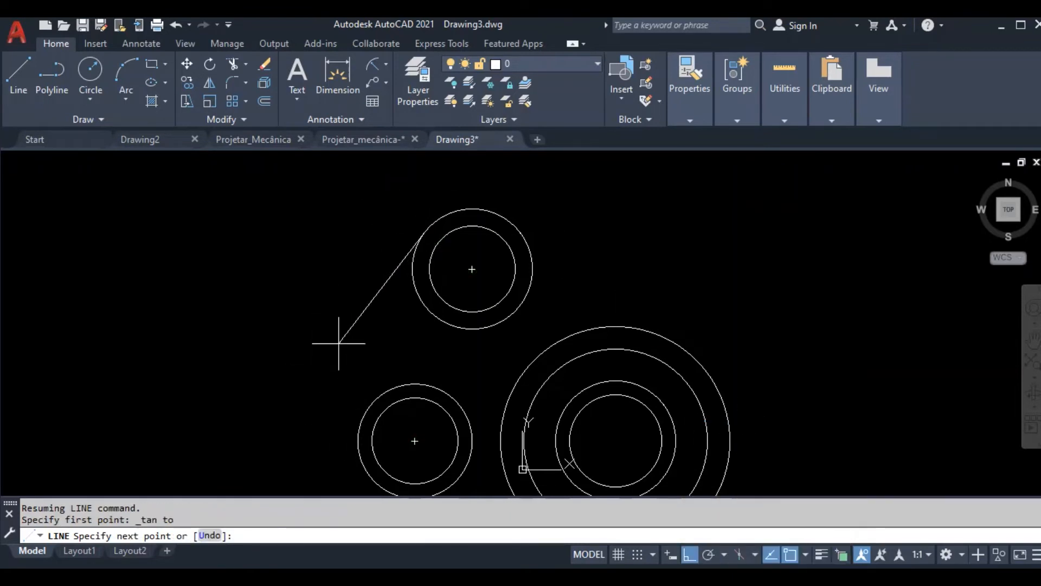
{"action": "key", "text": "F8"}
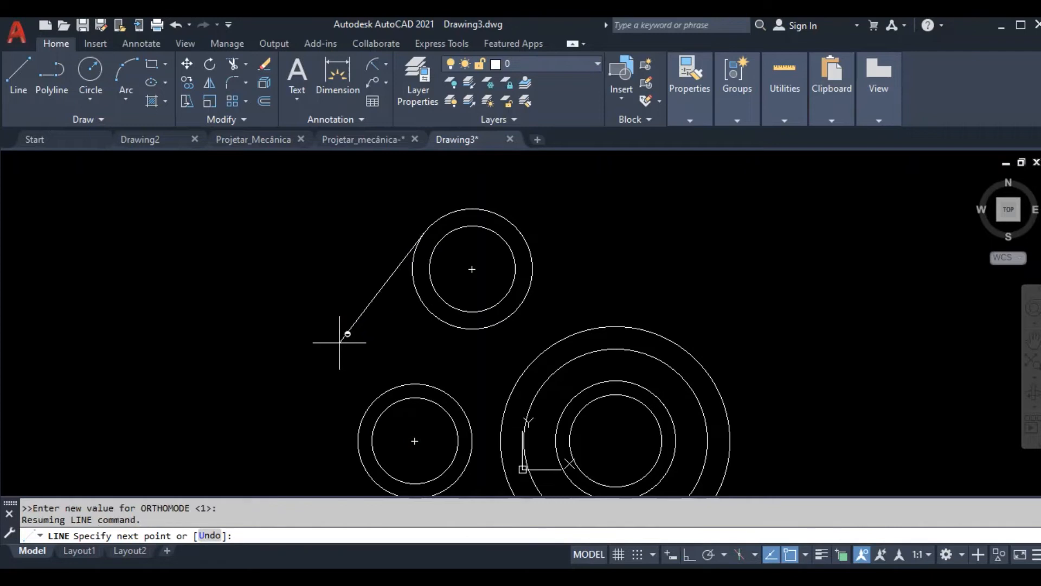
{"action": "right_click", "coordinate": [340, 342], "text": "shift"}
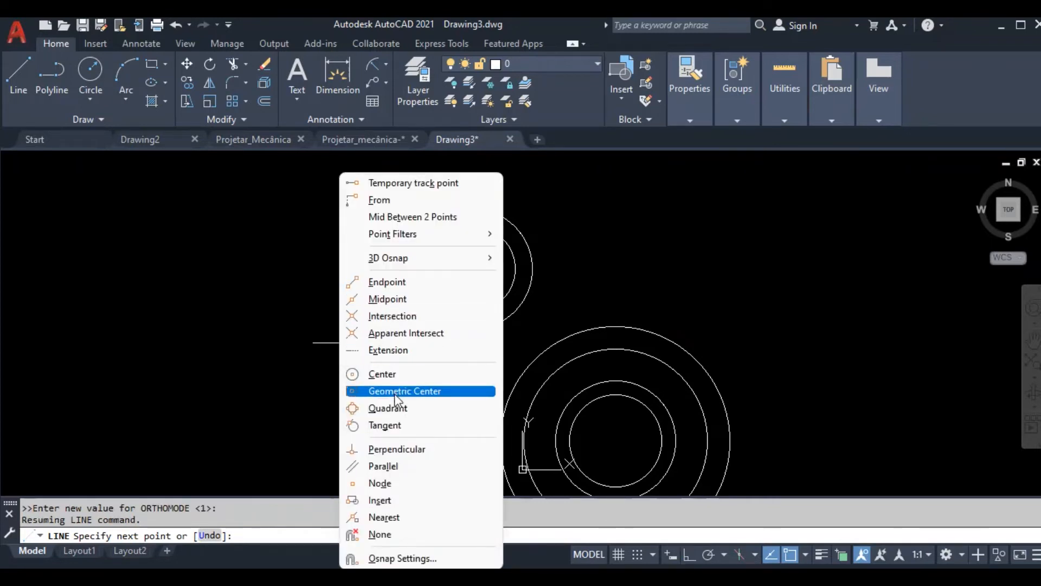
{"action": "left_click", "coordinate": [385, 425]}
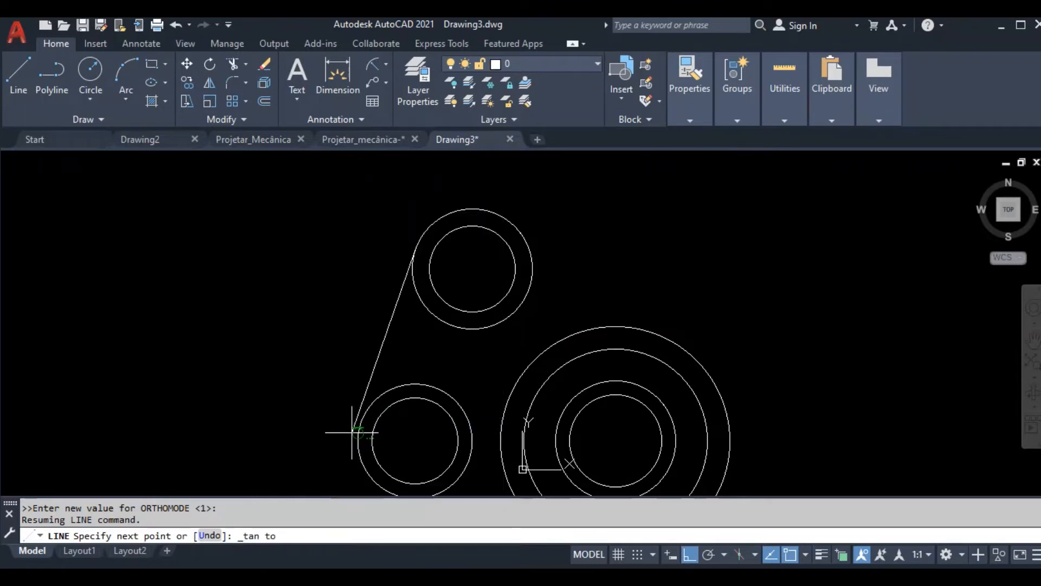
{"action": "left_click", "coordinate": [350, 422]}
{"action": "right_click", "coordinate": [406, 355]}
{"action": "left_click", "coordinate": [430, 362]}
Step: Draw a line tangent to the left sides of the middle radius 20 and lower outer small circles, using Tangent snap overrides with Ortho off
{"action": "scroll", "coordinate": [461, 353], "scroll_direction": "down", "scroll_amount": 5}
{"action": "scroll", "coordinate": [425, 442], "scroll_direction": "up", "scroll_amount": 2}
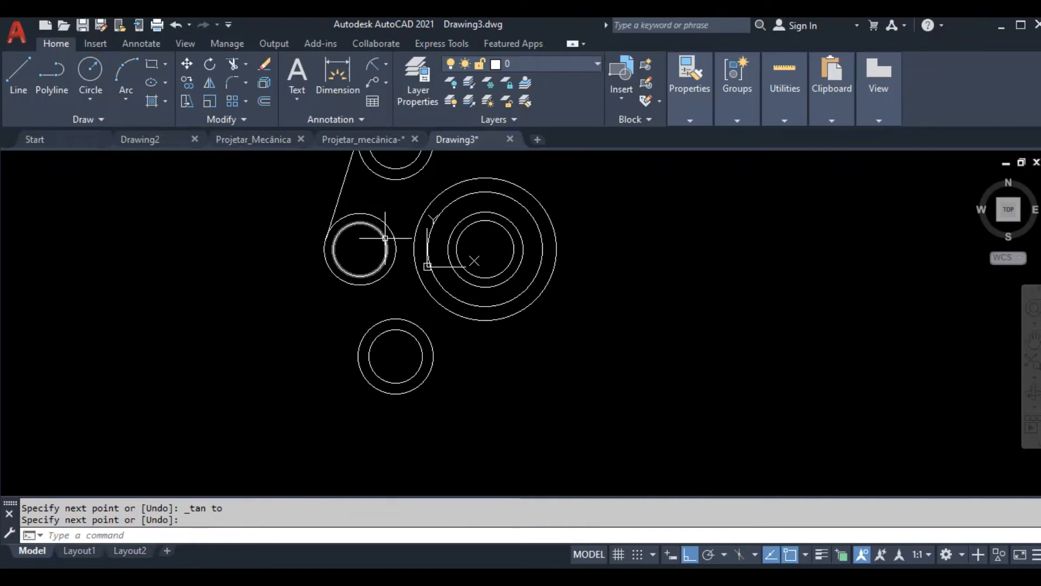
{"action": "left_click", "coordinate": [18, 81]}
{"action": "scroll", "coordinate": [307, 252], "scroll_direction": "up", "scroll_amount": 2}
{"action": "scroll", "coordinate": [307, 253], "scroll_direction": "up", "scroll_amount": 2}
{"action": "scroll", "coordinate": [314, 244], "scroll_direction": "down", "scroll_amount": 2}
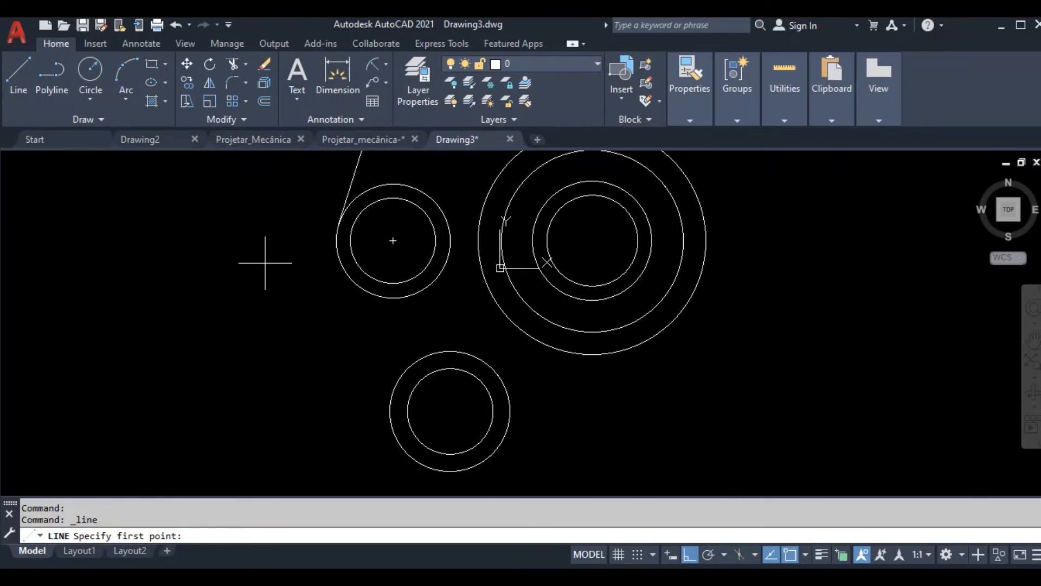
{"action": "key", "text": "F8"}
{"action": "right_click", "coordinate": [275, 239], "text": "shift"}
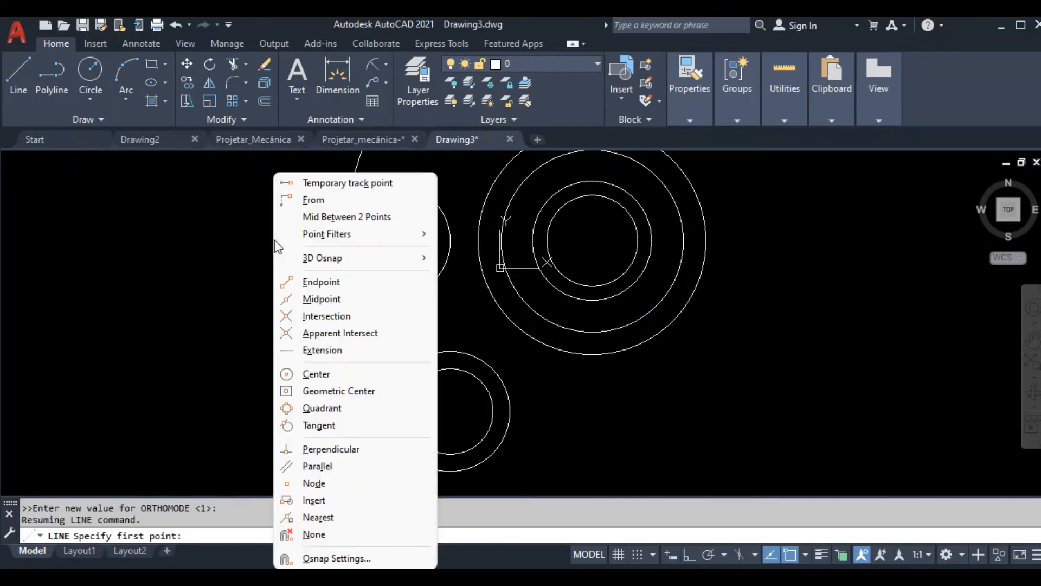
{"action": "left_click", "coordinate": [321, 425]}
{"action": "left_click", "coordinate": [341, 250]}
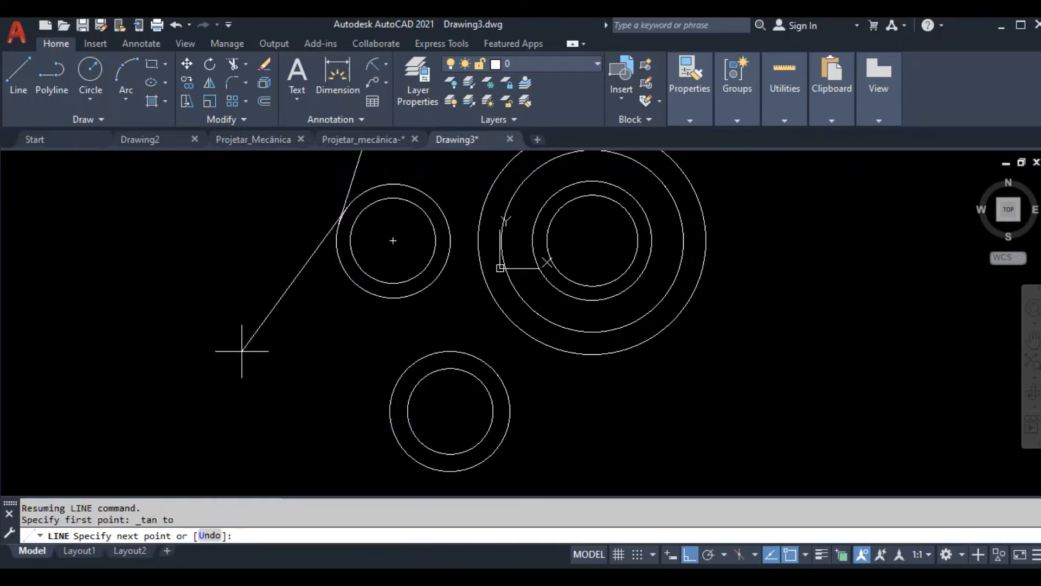
{"action": "scroll", "coordinate": [347, 347], "scroll_direction": "down", "scroll_amount": 2}
{"action": "scroll", "coordinate": [360, 418], "scroll_direction": "up", "scroll_amount": 5}
{"action": "right_click", "coordinate": [341, 383], "text": "shift"}
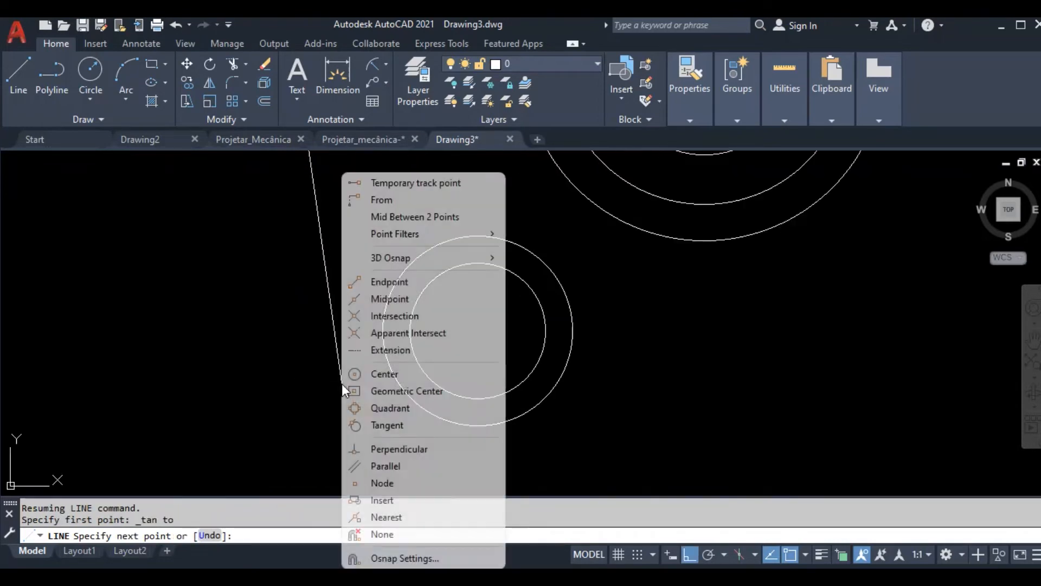
{"action": "left_click", "coordinate": [380, 425]}
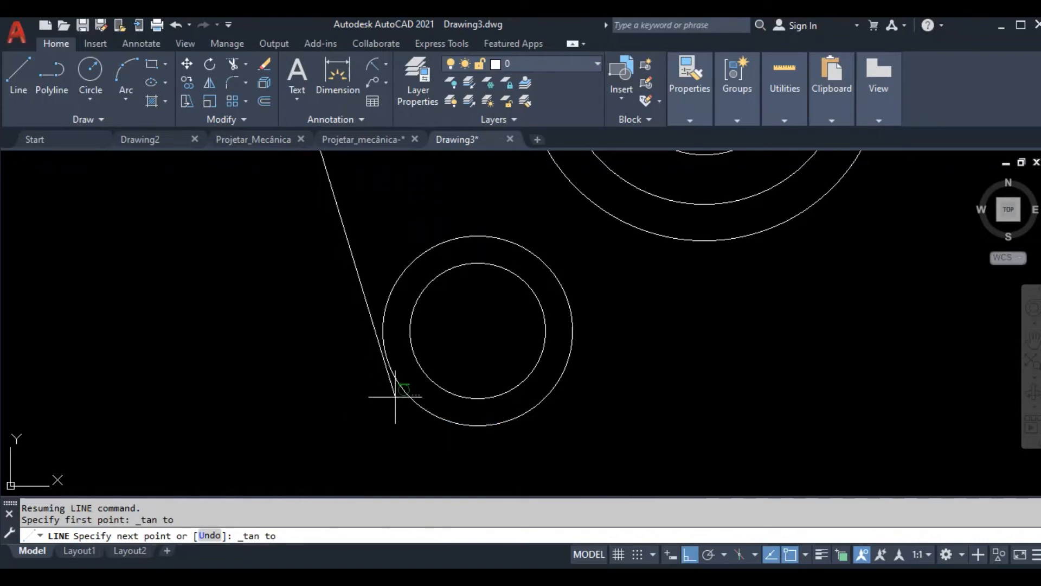
{"action": "left_click", "coordinate": [393, 395]}
{"action": "right_click", "coordinate": [352, 383]}
{"action": "left_click", "coordinate": [369, 390]}
{"action": "scroll", "coordinate": [342, 383], "scroll_direction": "down", "scroll_amount": 5}
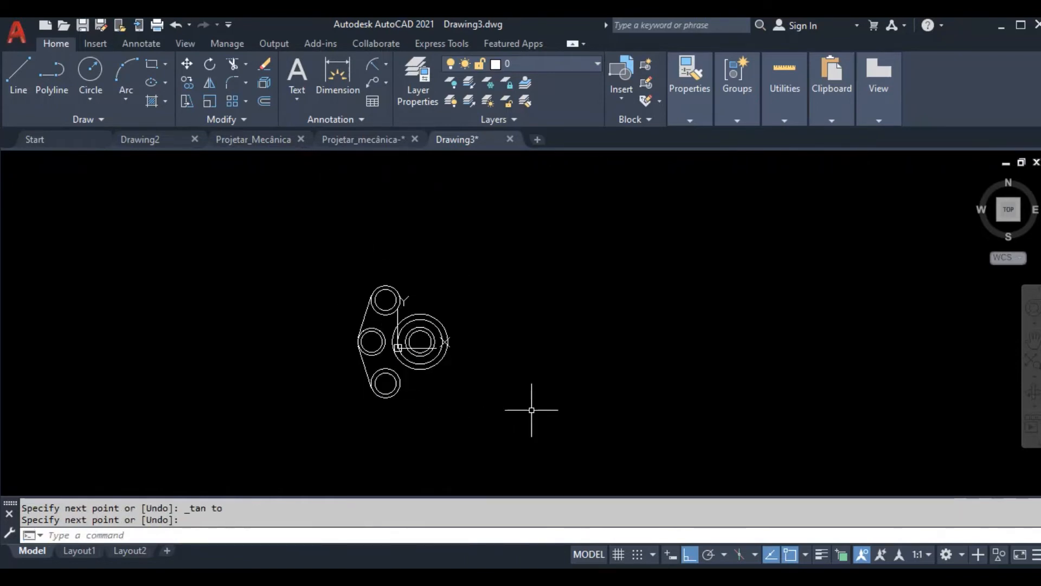
Step: Draw a radius 20 Tan, Tan, Radius circle tangent to the upper small outer circle's right side and the top of the radius 40 circle
{"action": "scroll", "coordinate": [417, 347], "scroll_direction": "up", "scroll_amount": 4}
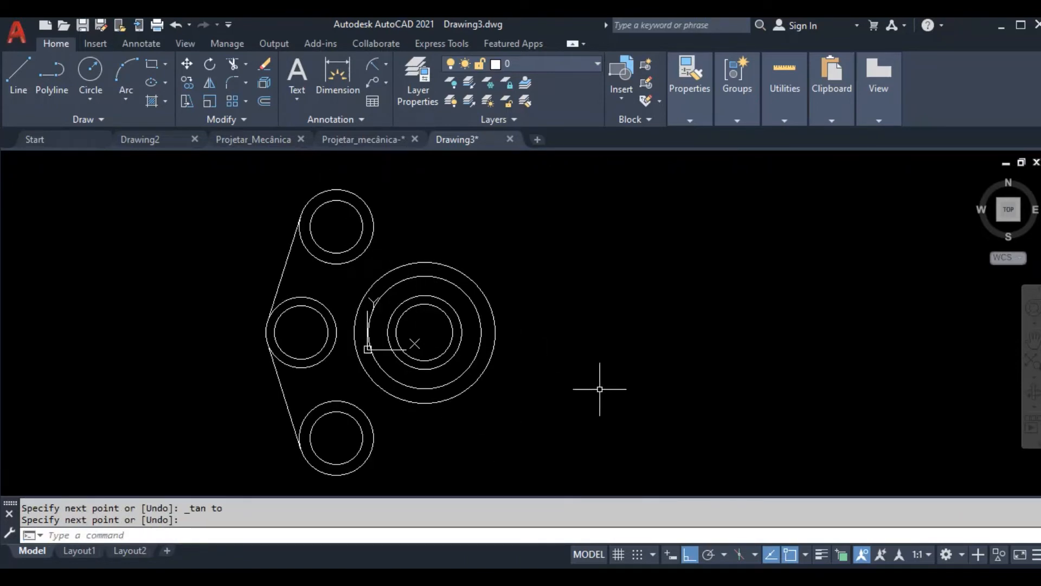
{"action": "scroll", "coordinate": [433, 261], "scroll_direction": "up", "scroll_amount": 2}
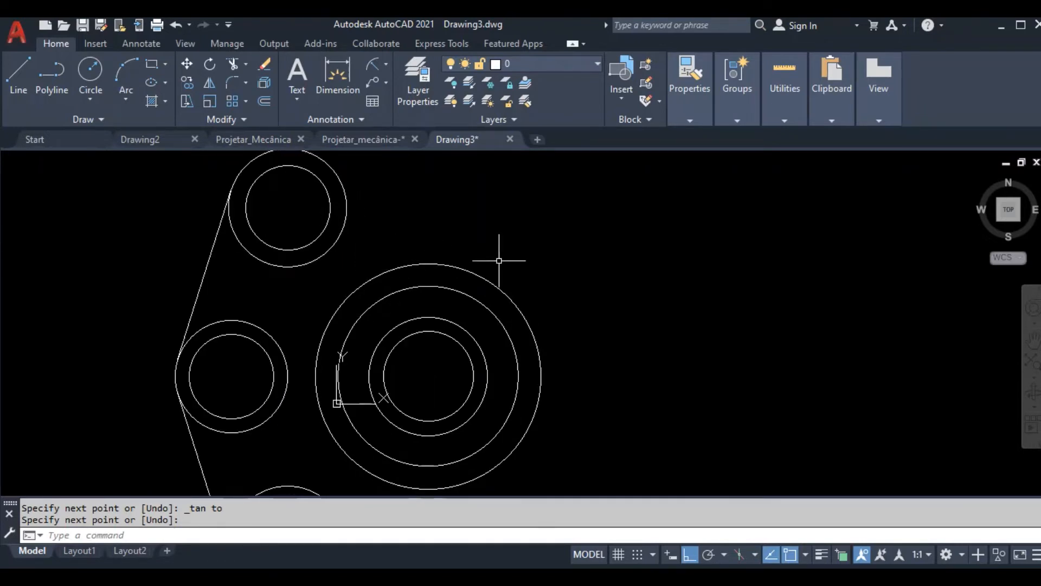
{"action": "scroll", "coordinate": [436, 357], "scroll_direction": "down", "scroll_amount": 2}
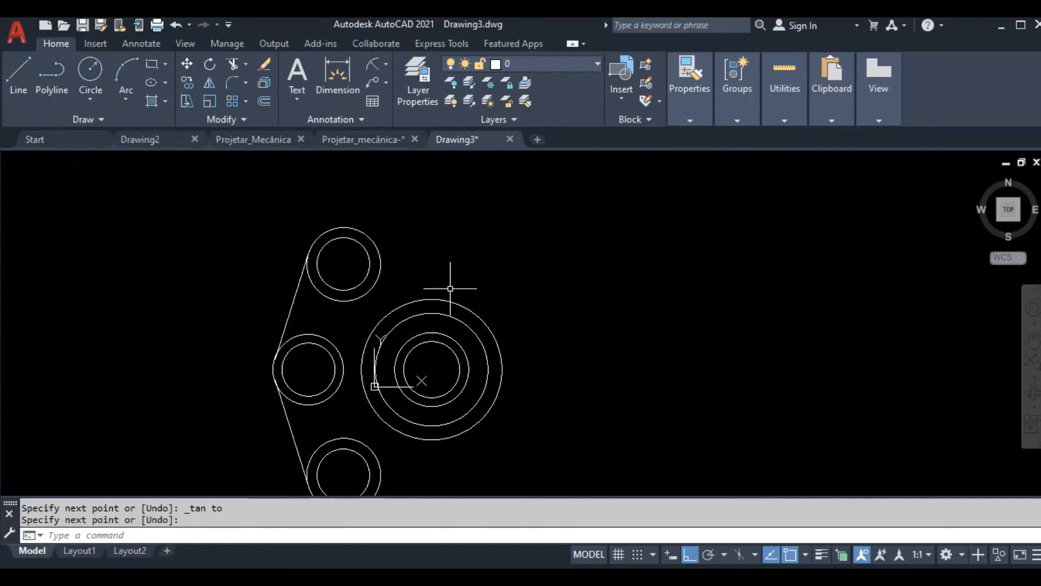
{"action": "scroll", "coordinate": [418, 269], "scroll_direction": "up", "scroll_amount": 4}
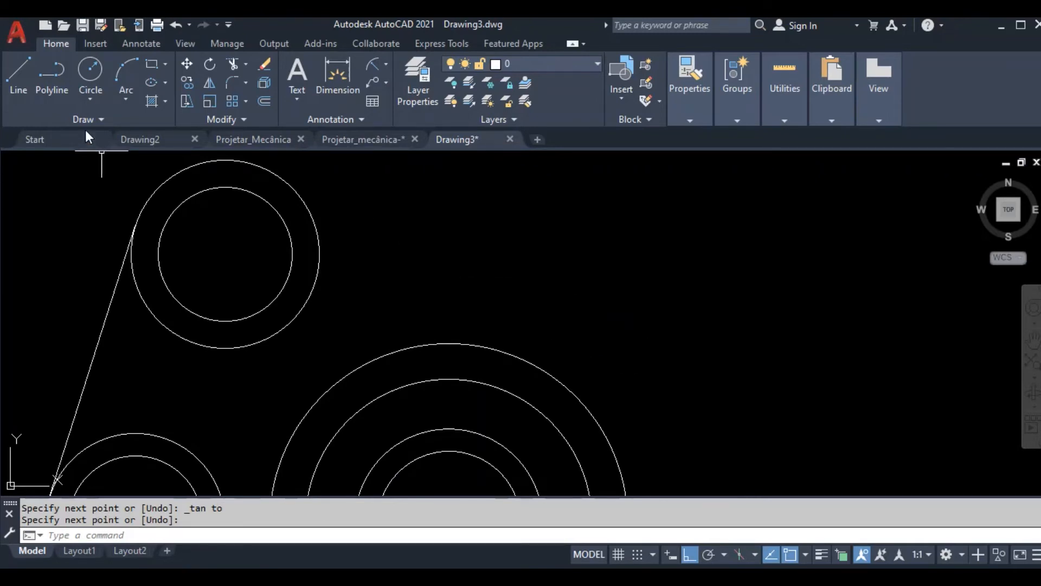
{"action": "left_click", "coordinate": [88, 103]}
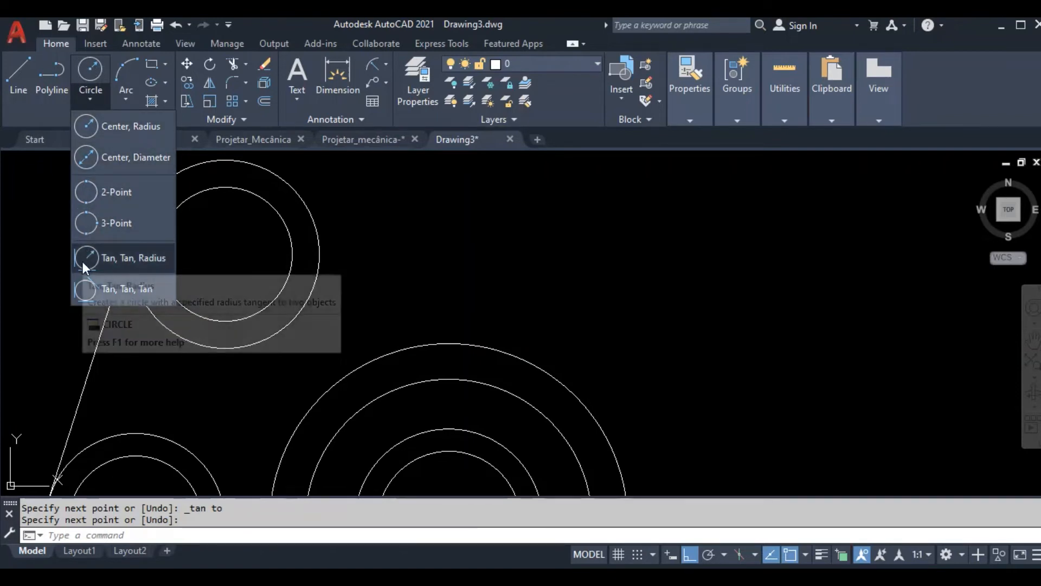
{"action": "left_click", "coordinate": [105, 256]}
{"action": "left_click", "coordinate": [320, 228]}
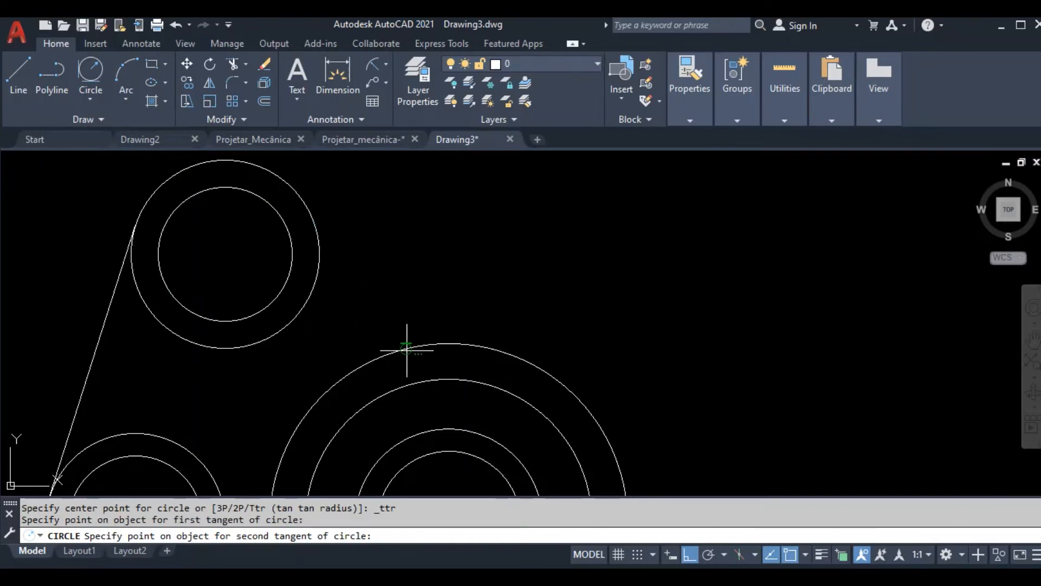
{"action": "left_click", "coordinate": [435, 344]}
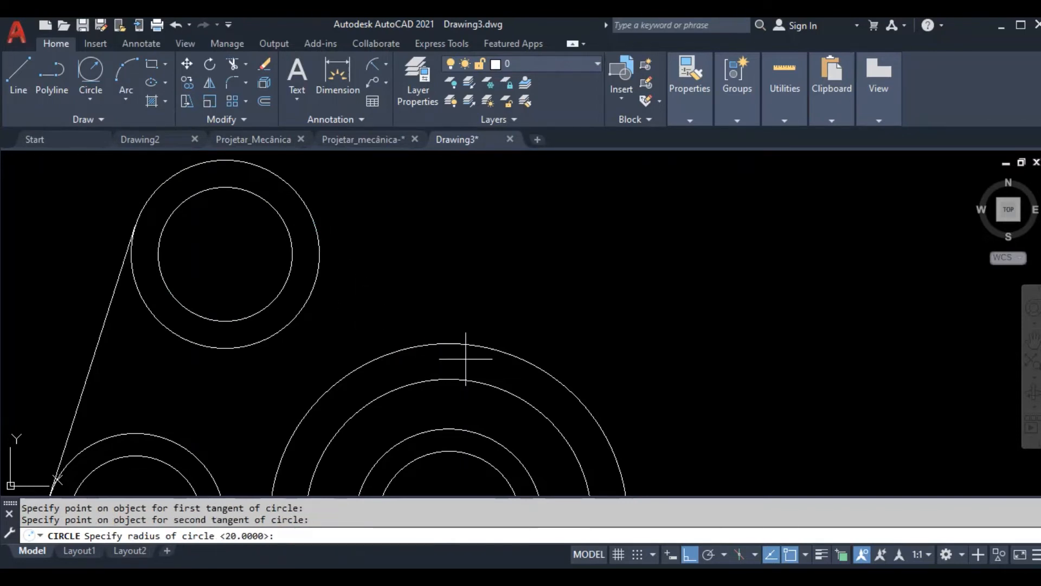
{"action": "type", "text": "20"}
{"action": "key", "text": "Return"}
{"action": "scroll", "coordinate": [299, 188], "scroll_direction": "down", "scroll_amount": 3}
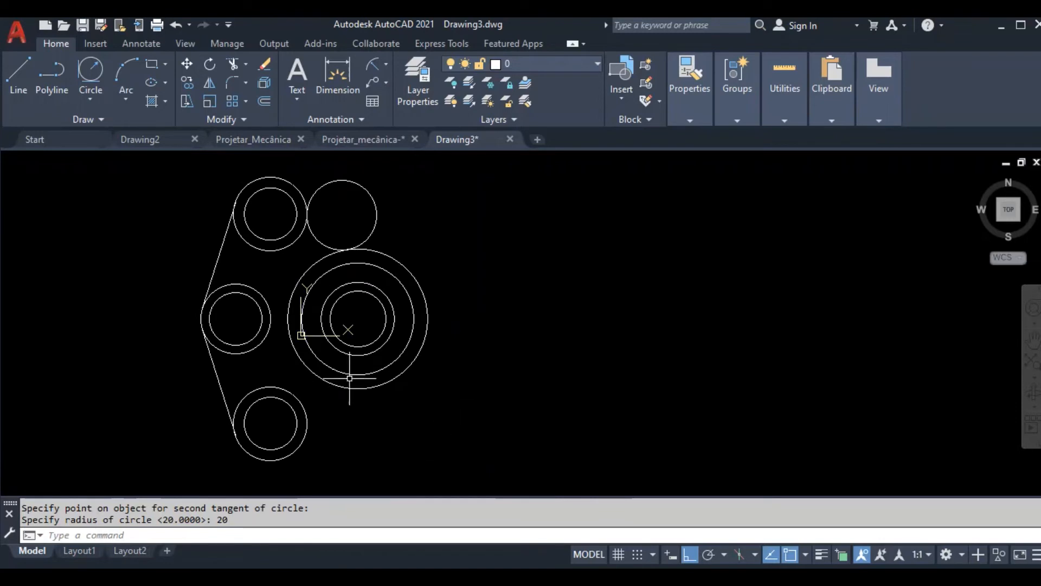
Step: Draw a radius 20 Tan, Tan, Radius circle tangent to the lower small outer circle's right side and the bottom of the radius 40 circle
{"action": "scroll", "coordinate": [454, 331], "scroll_direction": "down", "scroll_amount": 2}
{"action": "scroll", "coordinate": [435, 412], "scroll_direction": "up", "scroll_amount": 2}
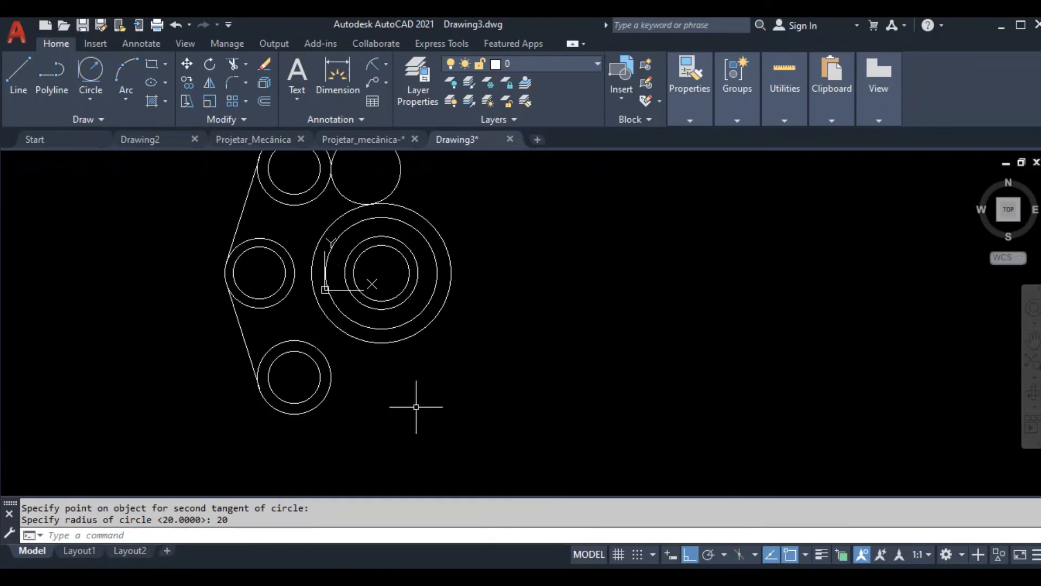
{"action": "left_click", "coordinate": [90, 71]}
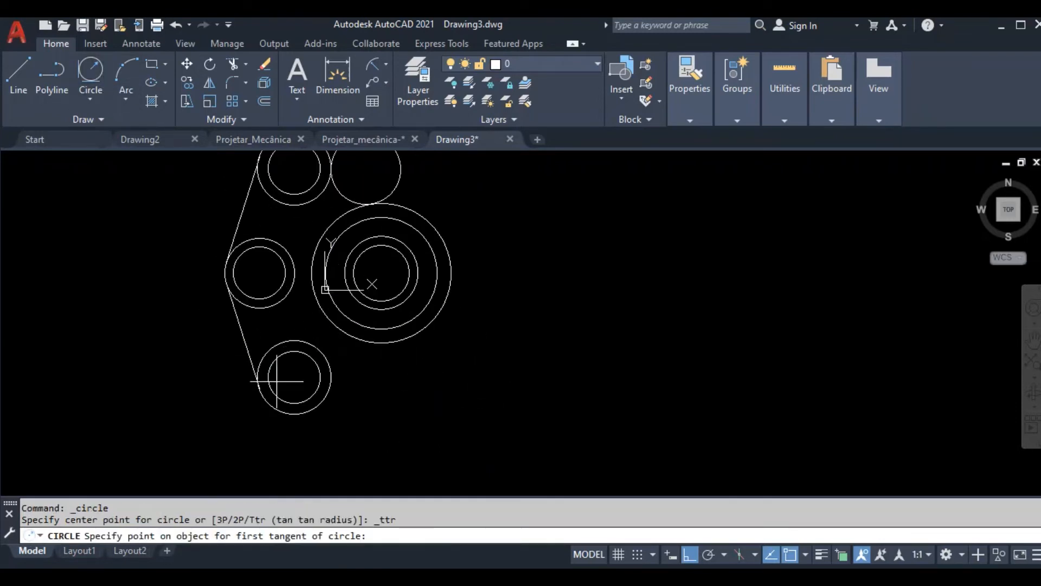
{"action": "scroll", "coordinate": [349, 382], "scroll_direction": "up", "scroll_amount": 4}
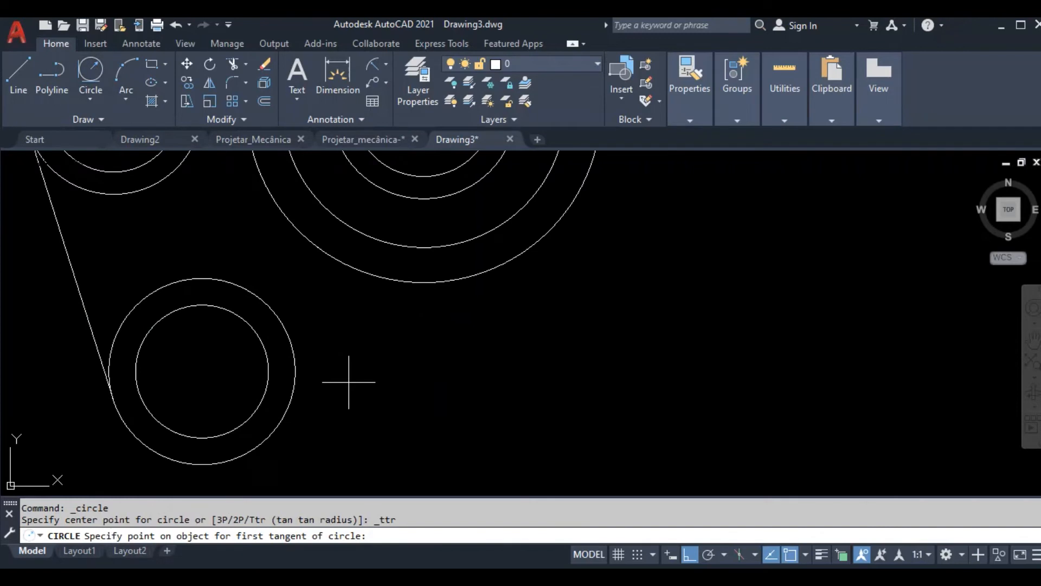
{"action": "left_click", "coordinate": [295, 347]}
{"action": "left_click", "coordinate": [359, 278]}
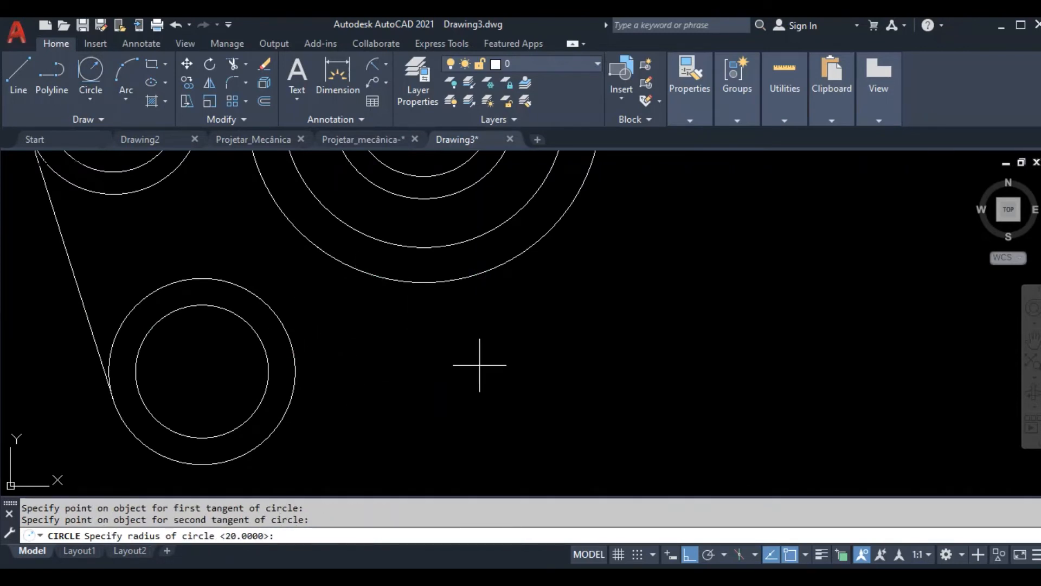
{"action": "scroll", "coordinate": [481, 366], "scroll_direction": "down", "scroll_amount": 5}
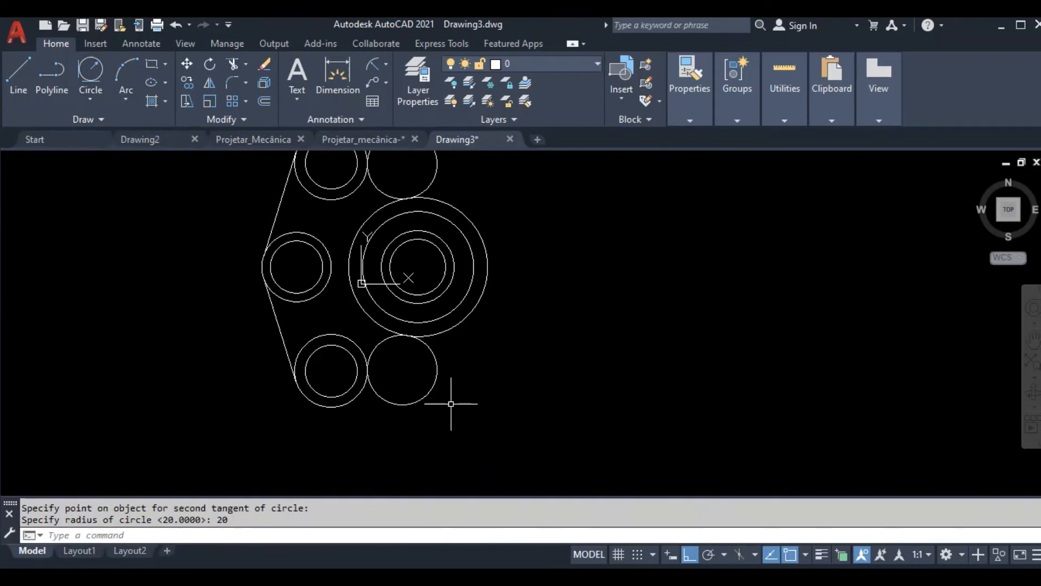
{"action": "scroll", "coordinate": [500, 421], "scroll_direction": "up", "scroll_amount": 3}
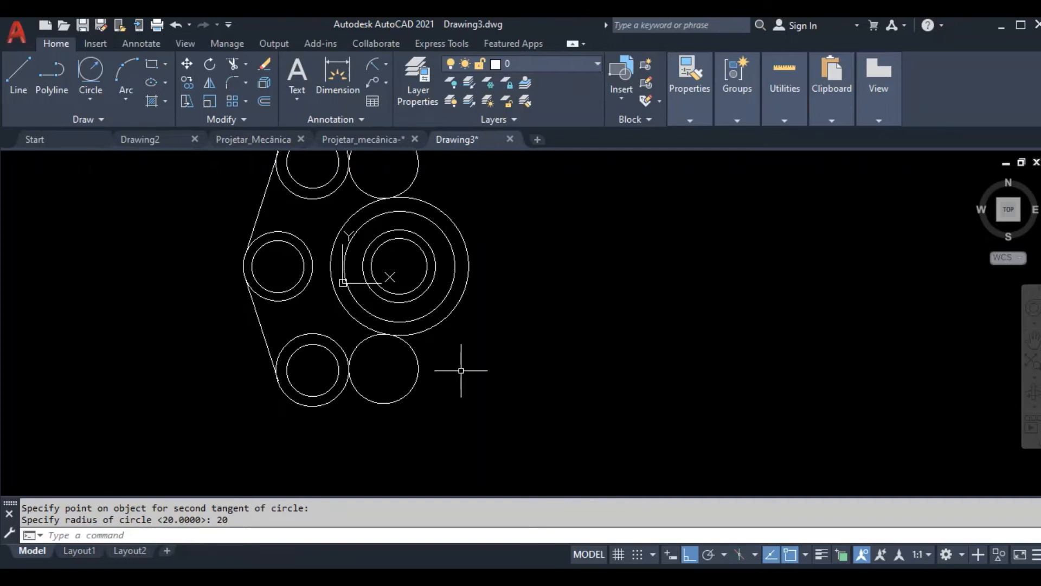
Step: Trim the upper small outer circle's inward arc and the upper tangent circle's outward arc, leaving a concave blend to the radius 40 circle
{"action": "scroll", "coordinate": [343, 237], "scroll_direction": "up", "scroll_amount": 2}
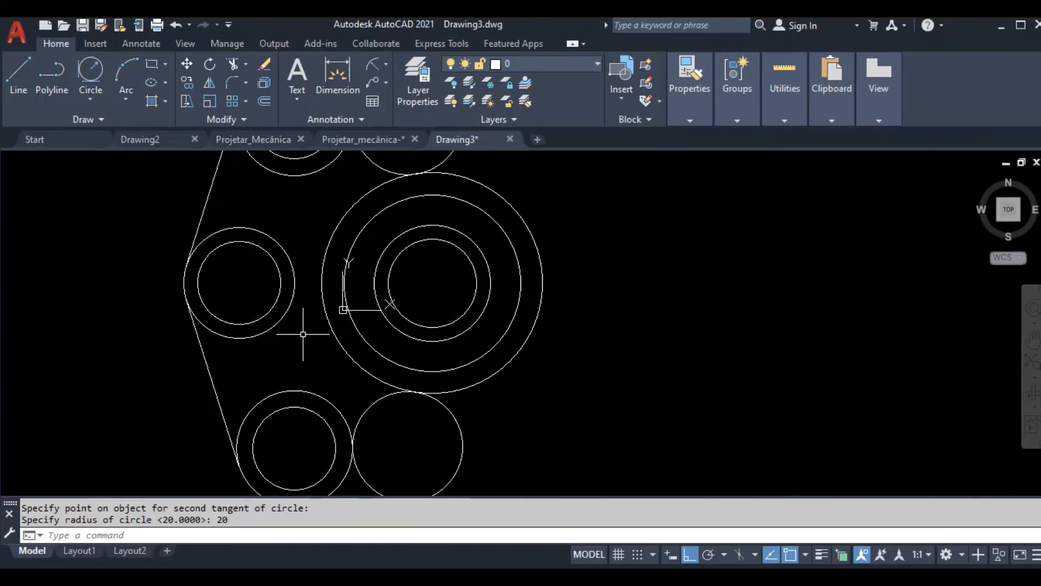
{"action": "scroll", "coordinate": [302, 333], "scroll_direction": "down", "scroll_amount": 1}
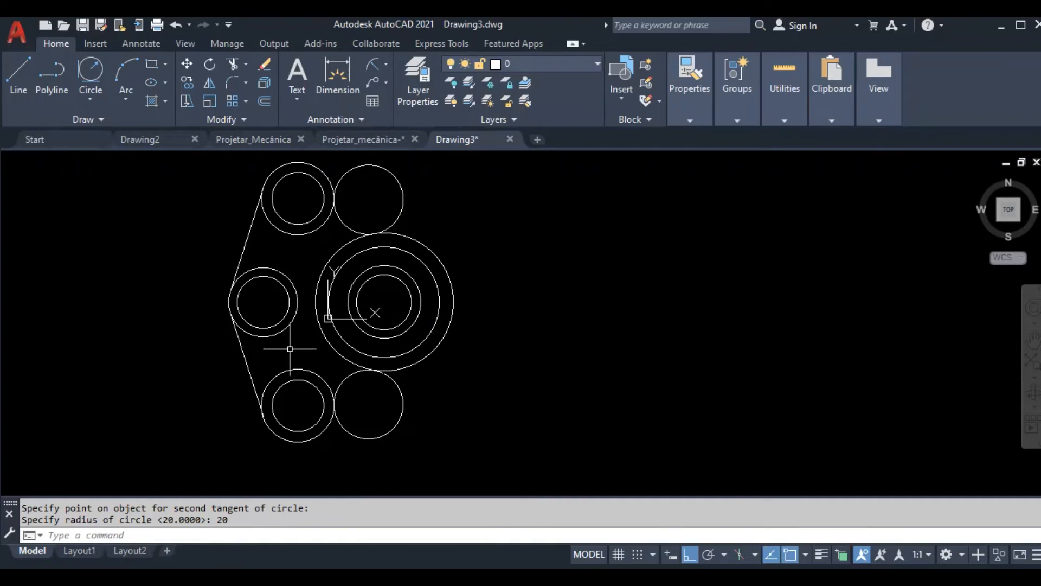
{"action": "scroll", "coordinate": [256, 224], "scroll_direction": "up", "scroll_amount": 1}
{"action": "scroll", "coordinate": [324, 346], "scroll_direction": "down", "scroll_amount": 1}
{"action": "scroll", "coordinate": [296, 262], "scroll_direction": "up", "scroll_amount": 1}
{"action": "type", "text": "tr"}
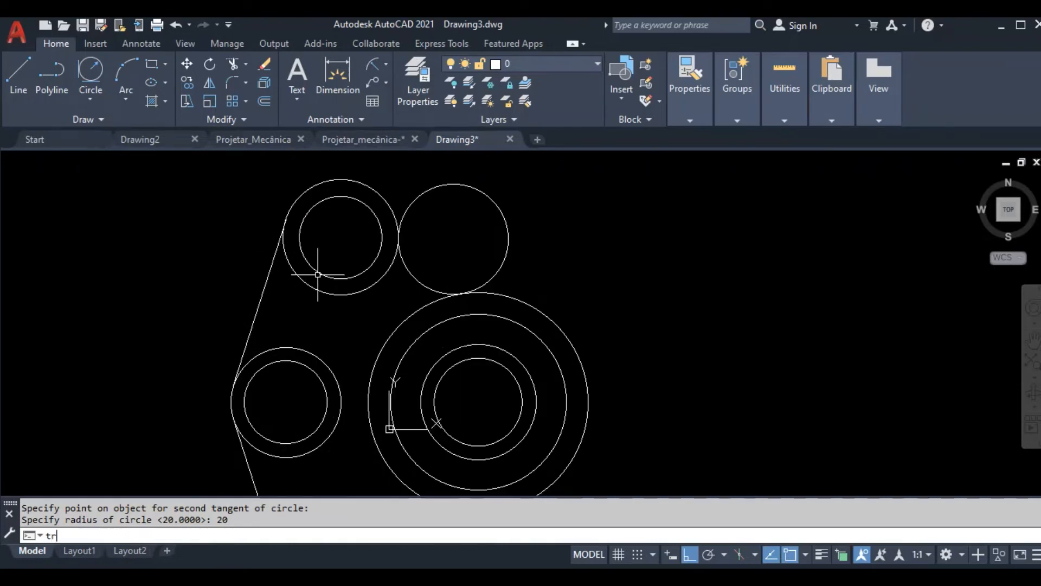
{"action": "key", "text": "Escape"}
{"action": "left_click", "coordinate": [246, 65]}
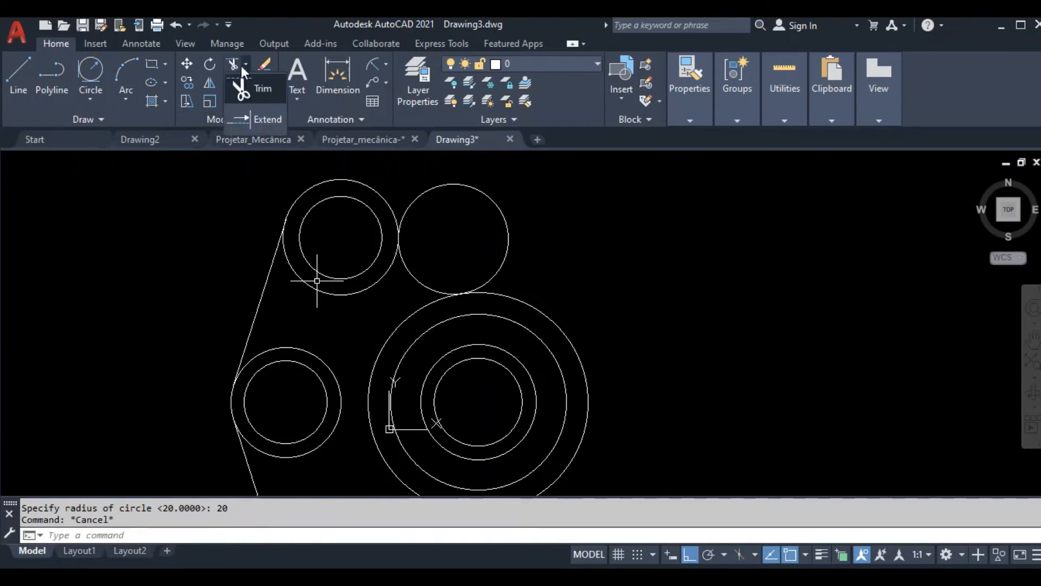
{"action": "left_click", "coordinate": [256, 89]}
{"action": "left_click", "coordinate": [327, 294]}
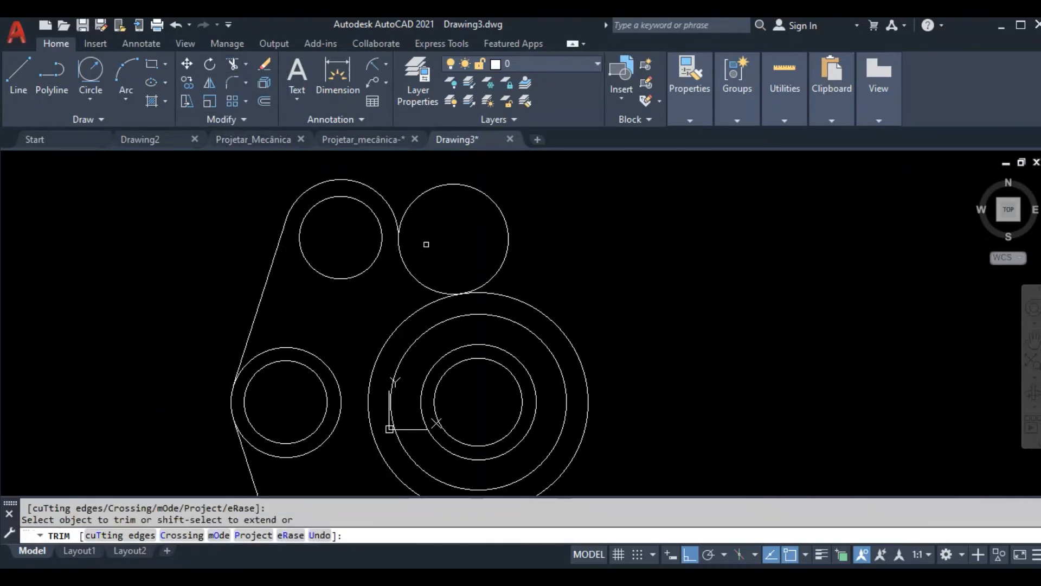
{"action": "left_click", "coordinate": [432, 194]}
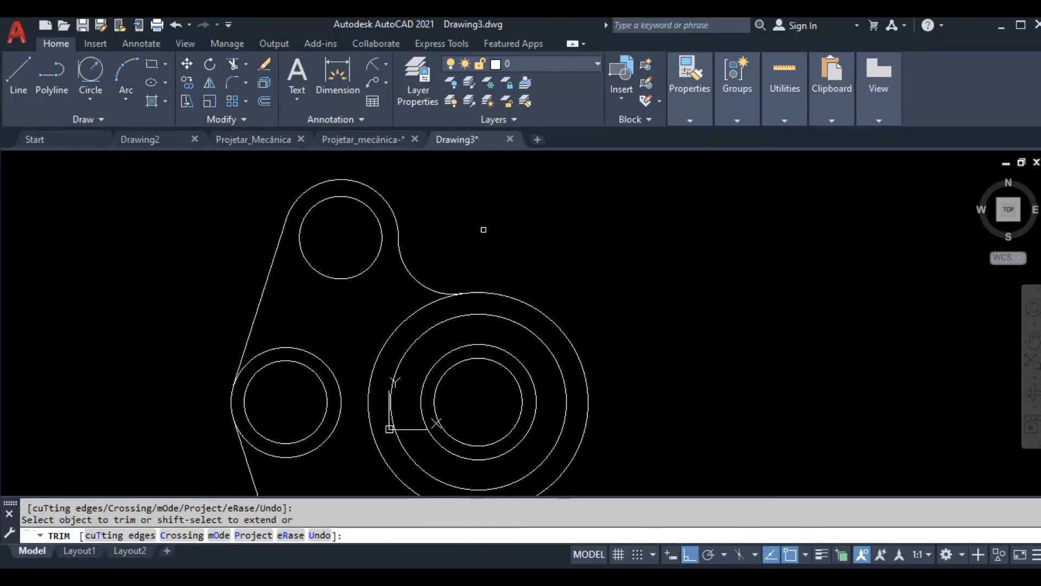
Step: Trim the lower tangent circle's outward arc and the lower small outer circle's inward arc to shape the matching lower blend
{"action": "scroll", "coordinate": [483, 230], "scroll_direction": "down", "scroll_amount": 4}
{"action": "scroll", "coordinate": [443, 416], "scroll_direction": "up", "scroll_amount": 2}
{"action": "left_click", "coordinate": [534, 341]}
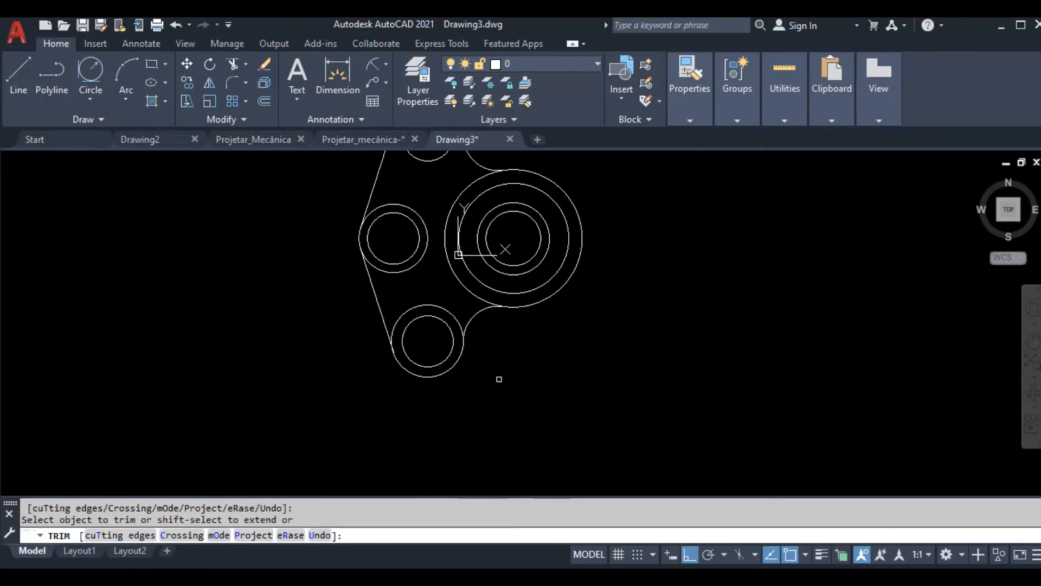
{"action": "left_click", "coordinate": [437, 307]}
{"action": "scroll", "coordinate": [526, 363], "scroll_direction": "down", "scroll_amount": 2}
{"action": "scroll", "coordinate": [510, 218], "scroll_direction": "up", "scroll_amount": 2}
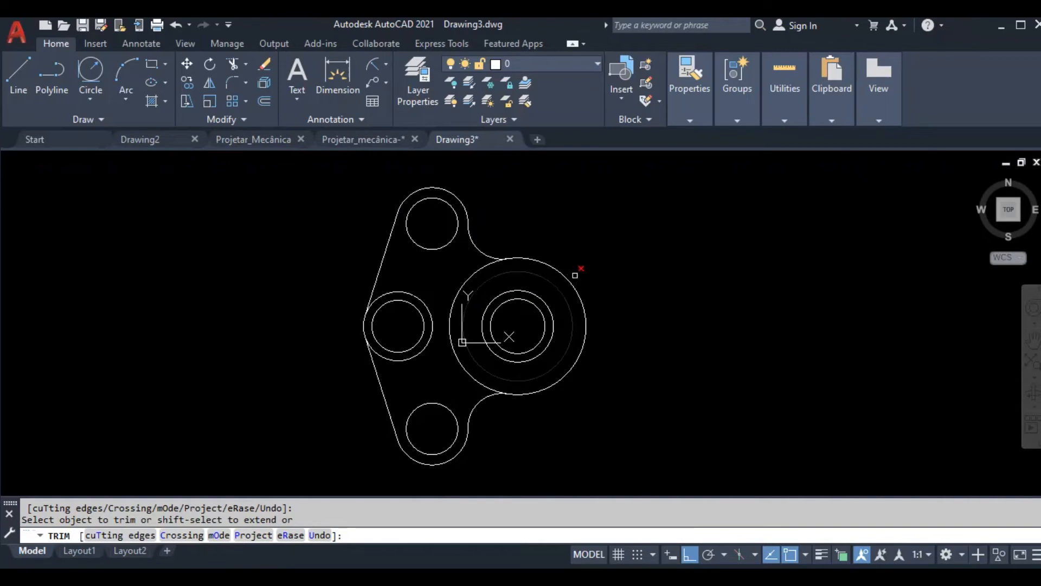
{"action": "scroll", "coordinate": [560, 245], "scroll_direction": "up", "scroll_amount": 2}
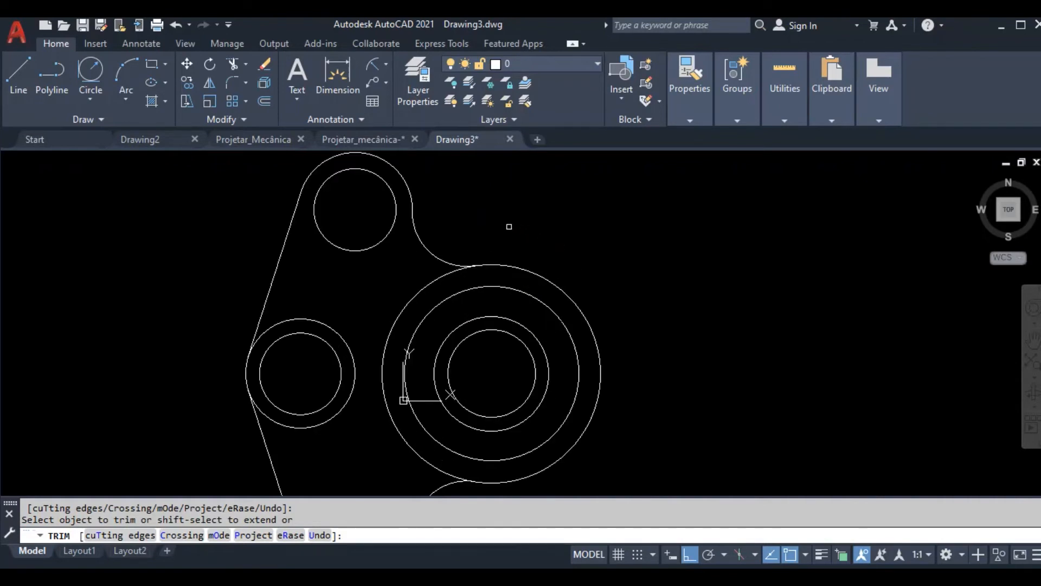
{"action": "scroll", "coordinate": [515, 226], "scroll_direction": "down", "scroll_amount": 2}
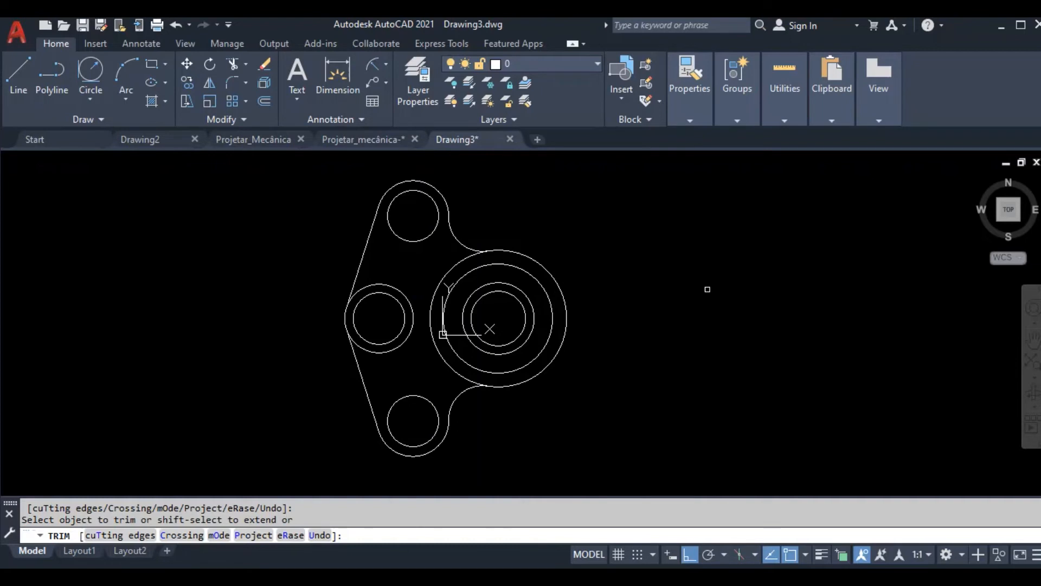
{"action": "right_click", "coordinate": [675, 249]}
{"action": "left_click", "coordinate": [697, 262]}
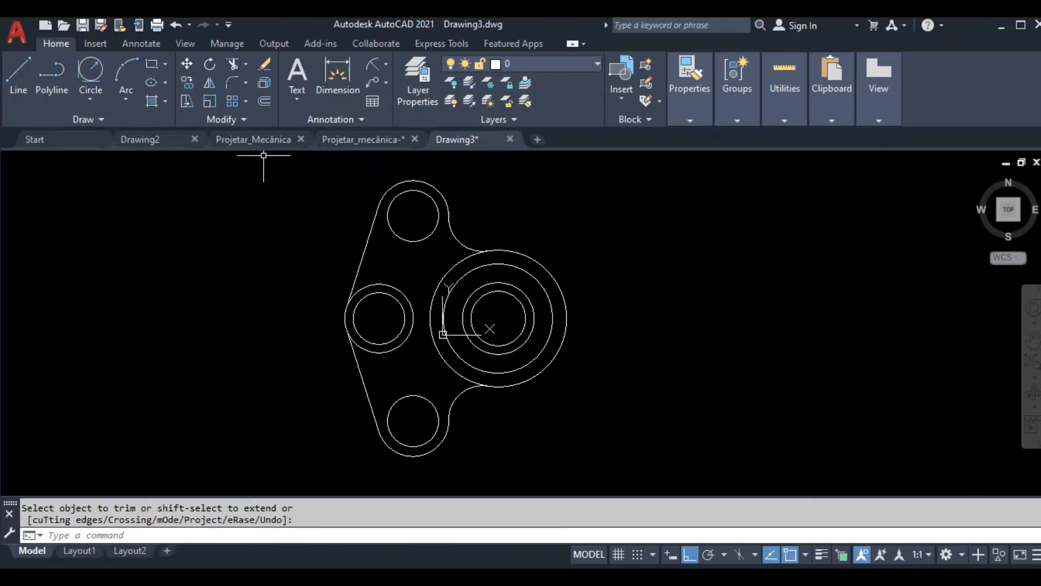
Step: Mirror the whole left-side outline with its small circles across a vertical line through the concentric circles' centre, keeping the source objects
{"action": "left_click", "coordinate": [210, 83]}
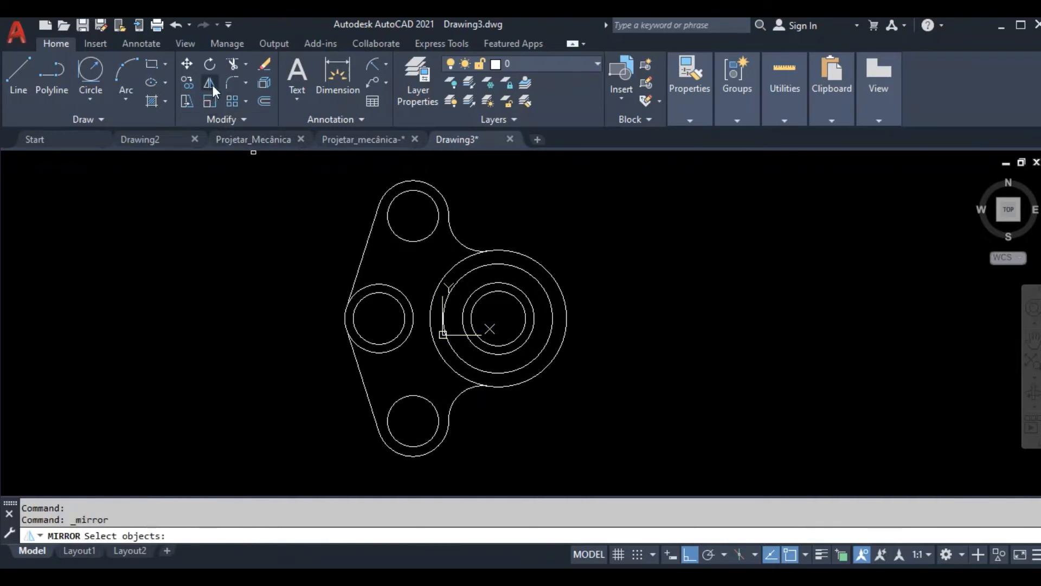
{"action": "left_click", "coordinate": [449, 187]}
{"action": "left_click", "coordinate": [378, 280]}
{"action": "left_click", "coordinate": [404, 271]}
{"action": "left_click", "coordinate": [336, 374]}
{"action": "left_click", "coordinate": [438, 388]}
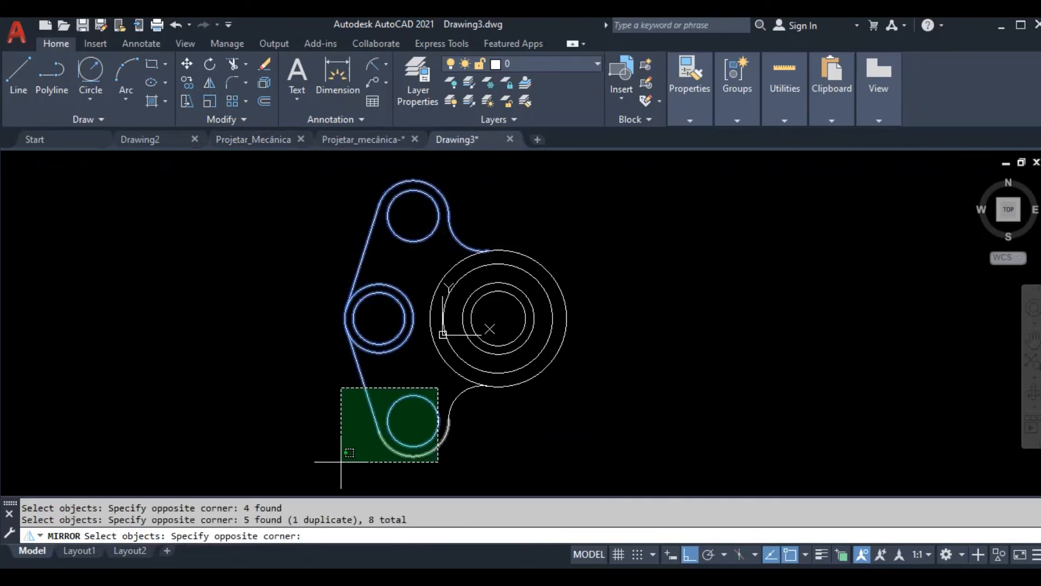
{"action": "left_click", "coordinate": [341, 462]}
{"action": "left_click", "coordinate": [482, 413]}
{"action": "left_click", "coordinate": [356, 444]}
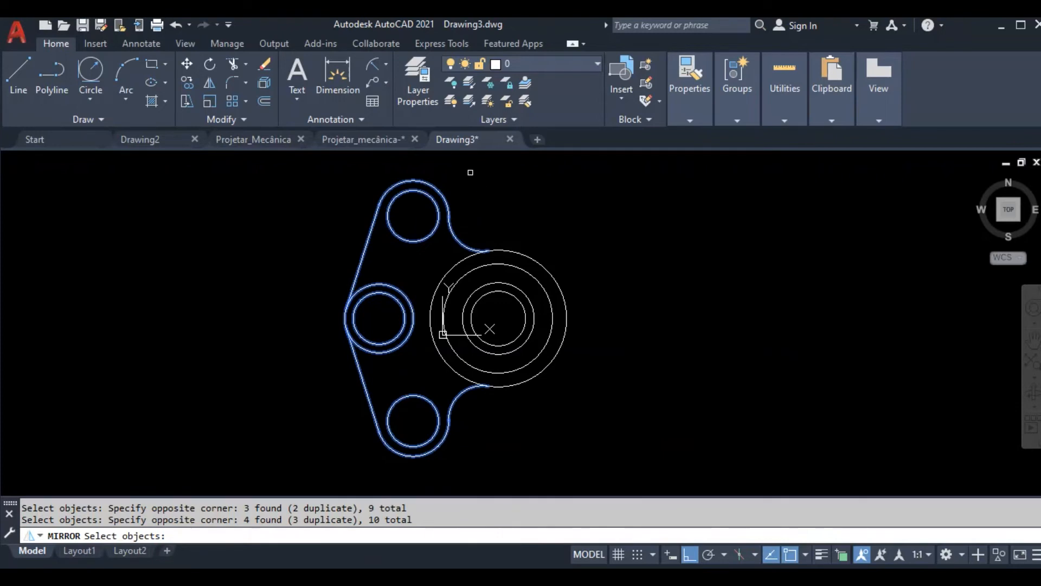
{"action": "key", "text": "Return"}
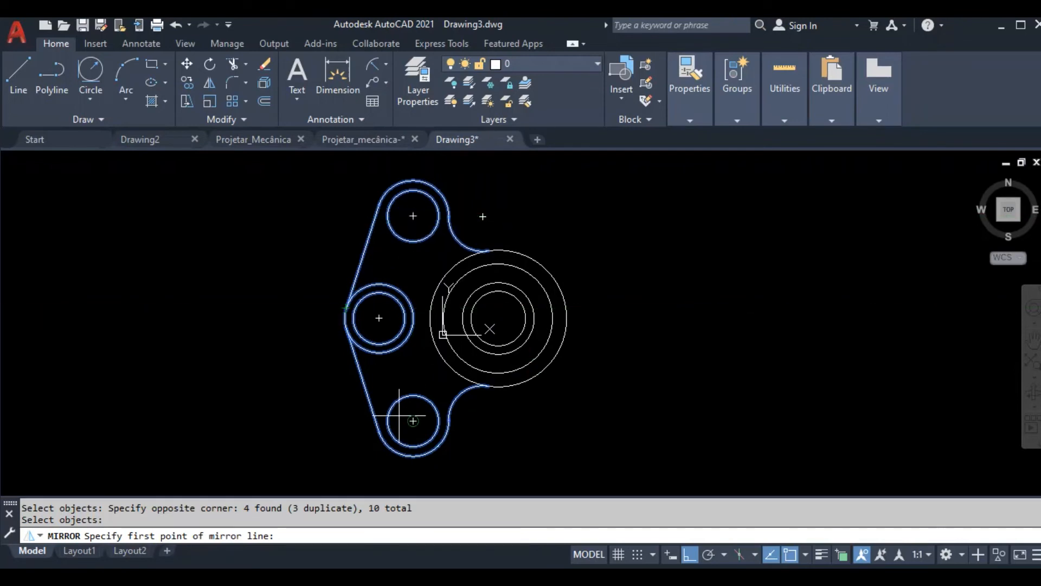
{"action": "left_click", "coordinate": [498, 317]}
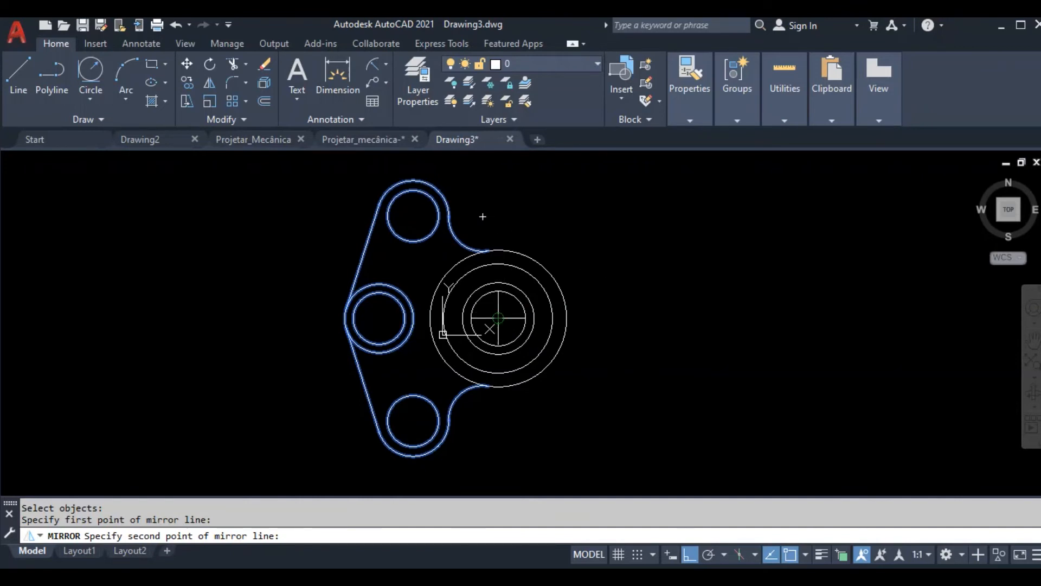
{"action": "left_click", "coordinate": [499, 173]}
{"action": "right_click", "coordinate": [708, 223]}
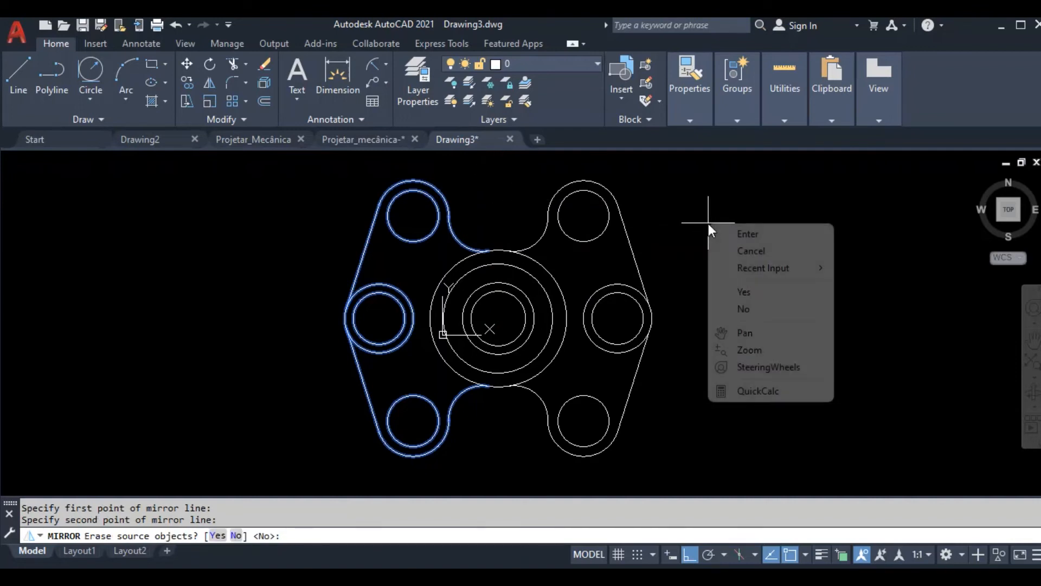
{"action": "left_click", "coordinate": [747, 235]}
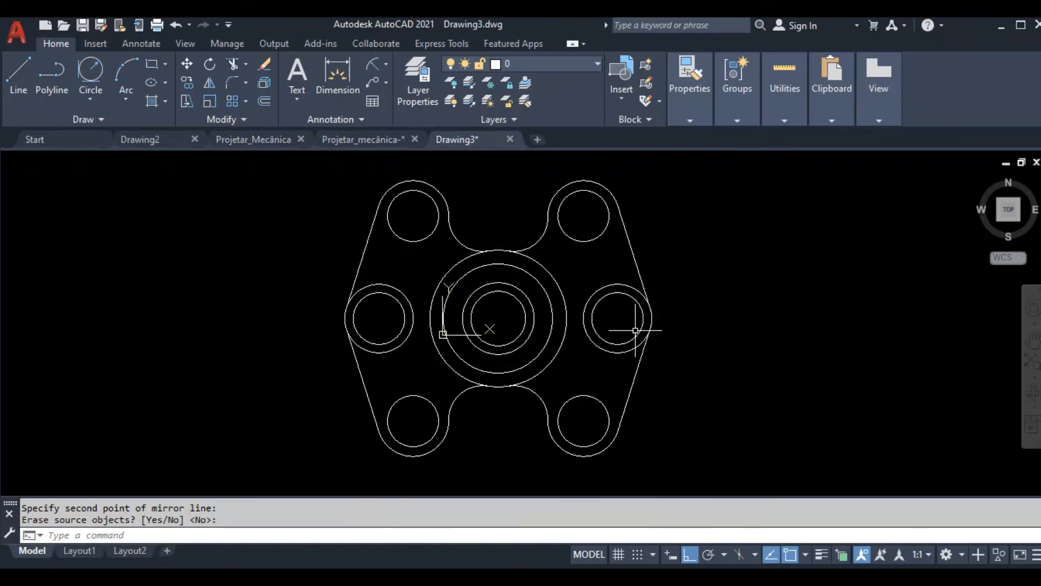
Step: Draw a vertical line from the concentric circles' centre up to just beyond the radius 40 circle
{"action": "left_click", "coordinate": [19, 73]}
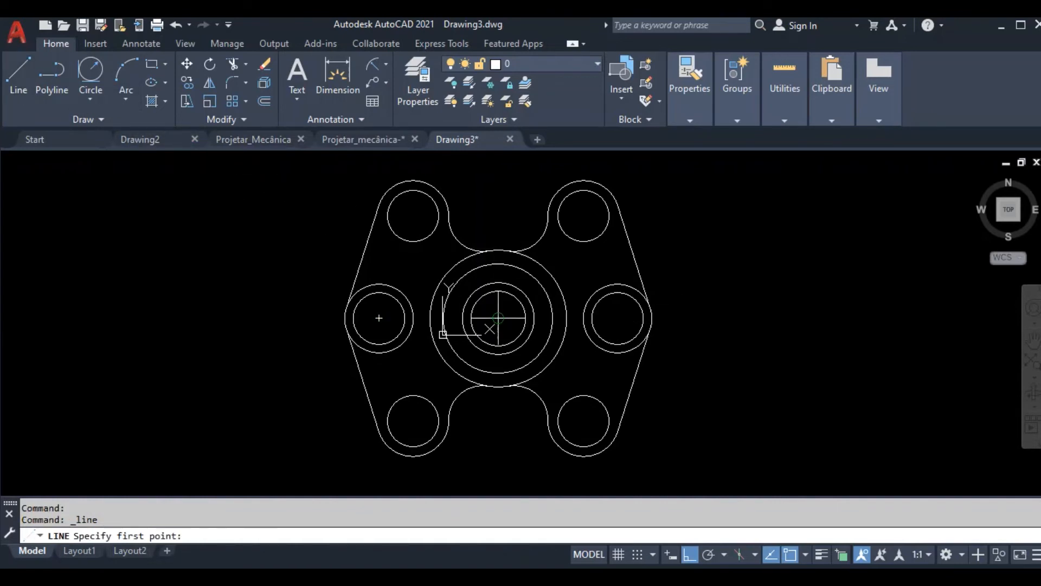
{"action": "left_click", "coordinate": [498, 318]}
{"action": "left_click", "coordinate": [497, 231]}
{"action": "right_click", "coordinate": [499, 228]}
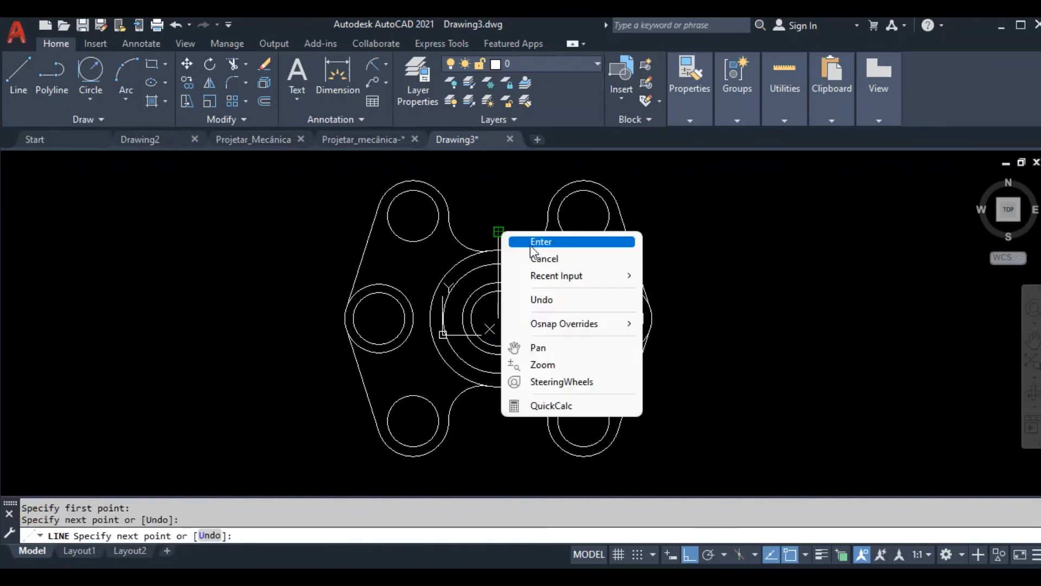
{"action": "left_click", "coordinate": [536, 236]}
Step: Stretch the vertical line's lower end straight down from the centre to below the radius 40 circle
{"action": "scroll", "coordinate": [495, 323], "scroll_direction": "up", "scroll_amount": 2}
{"action": "left_click", "coordinate": [520, 304]}
{"action": "left_click", "coordinate": [487, 312]}
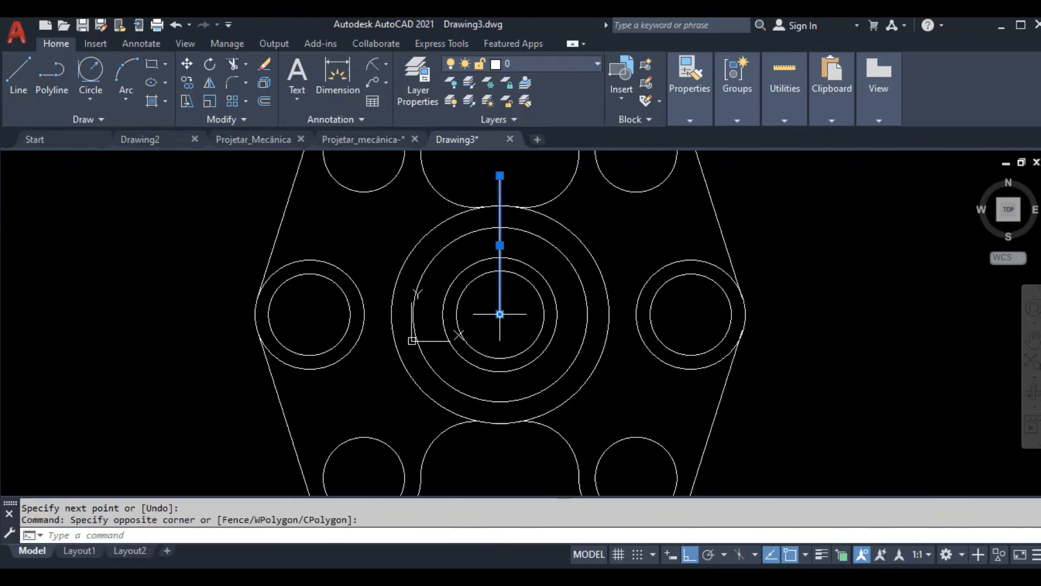
{"action": "left_click", "coordinate": [500, 318]}
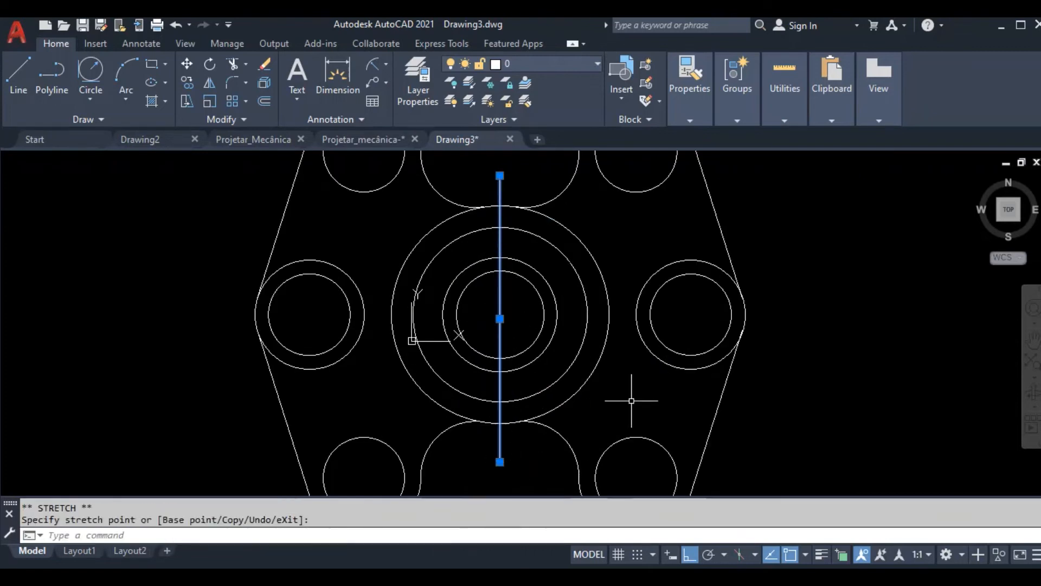
{"action": "key", "text": "Escape"}
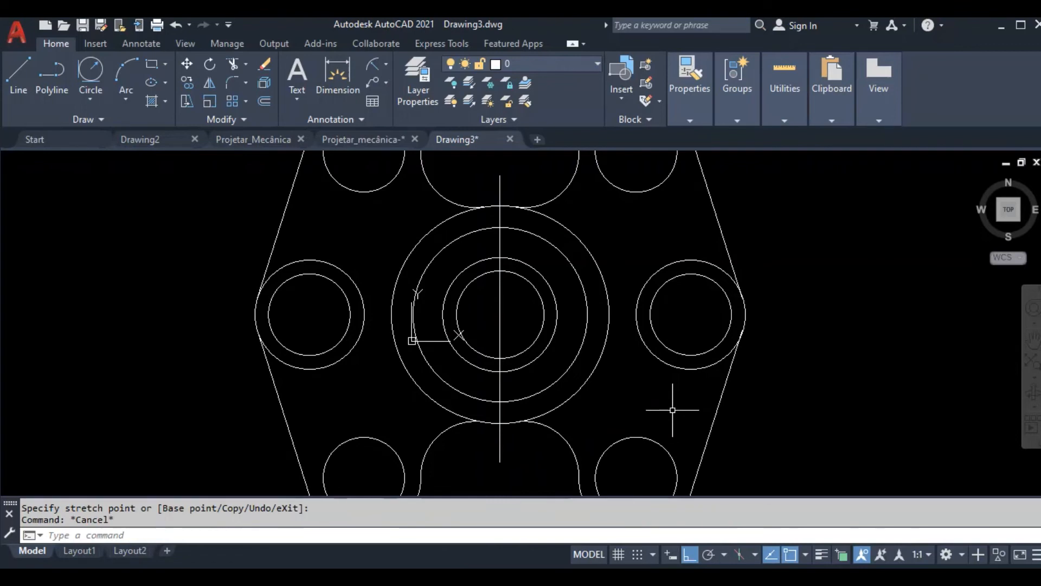
{"action": "scroll", "coordinate": [496, 234], "scroll_direction": "up", "scroll_amount": 2}
{"action": "scroll", "coordinate": [342, 341], "scroll_direction": "down", "scroll_amount": 3}
{"action": "scroll", "coordinate": [256, 297], "scroll_direction": "up", "scroll_amount": 5}
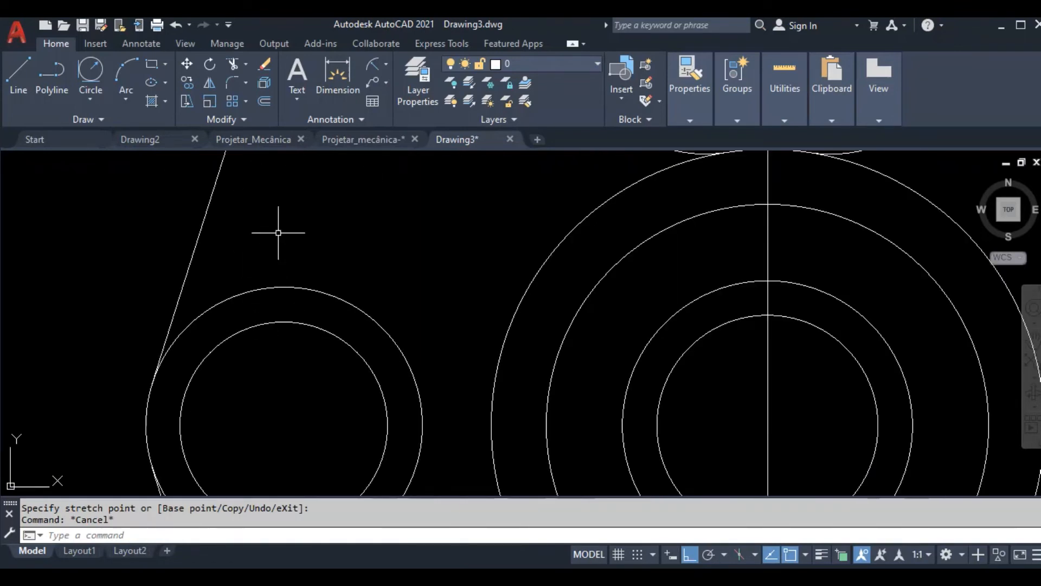
{"action": "left_click", "coordinate": [385, 63]}
{"action": "left_click", "coordinate": [382, 93]}
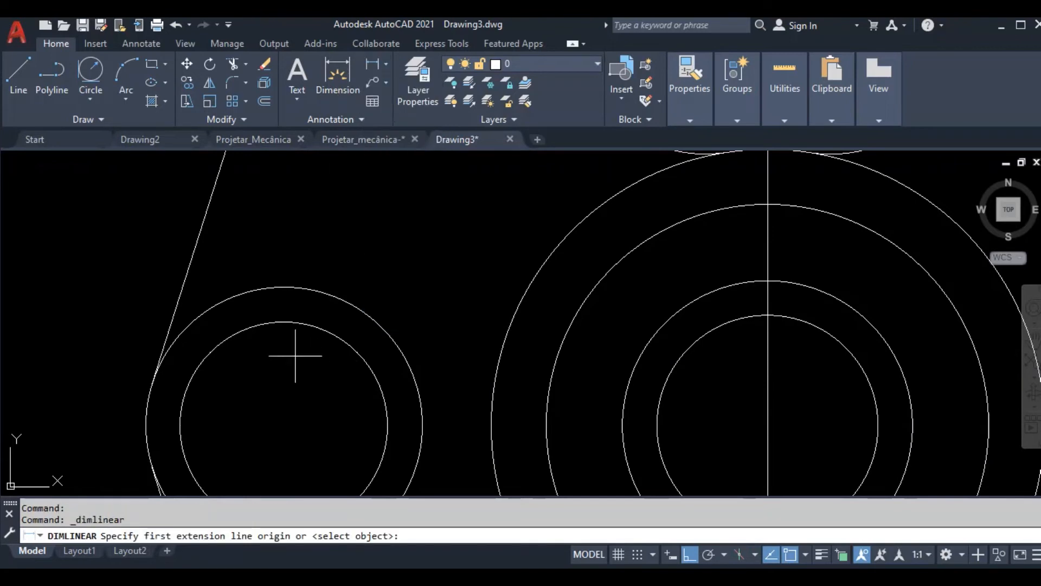
{"action": "left_click", "coordinate": [282, 323]}
{"action": "key", "text": "Escape"}
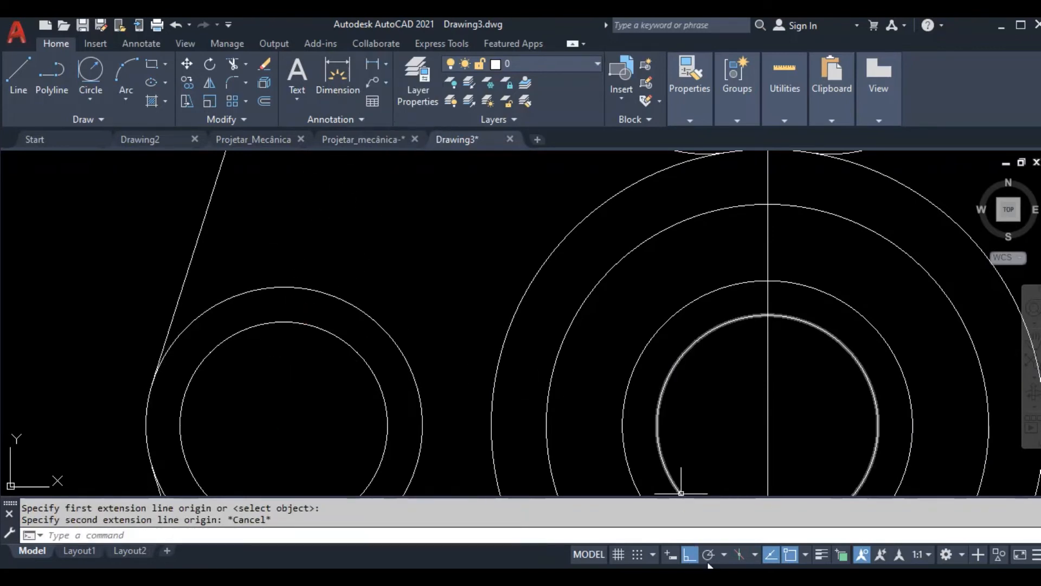
Step: Enable the Quadrant object snap
{"action": "right_click", "coordinate": [789, 555]}
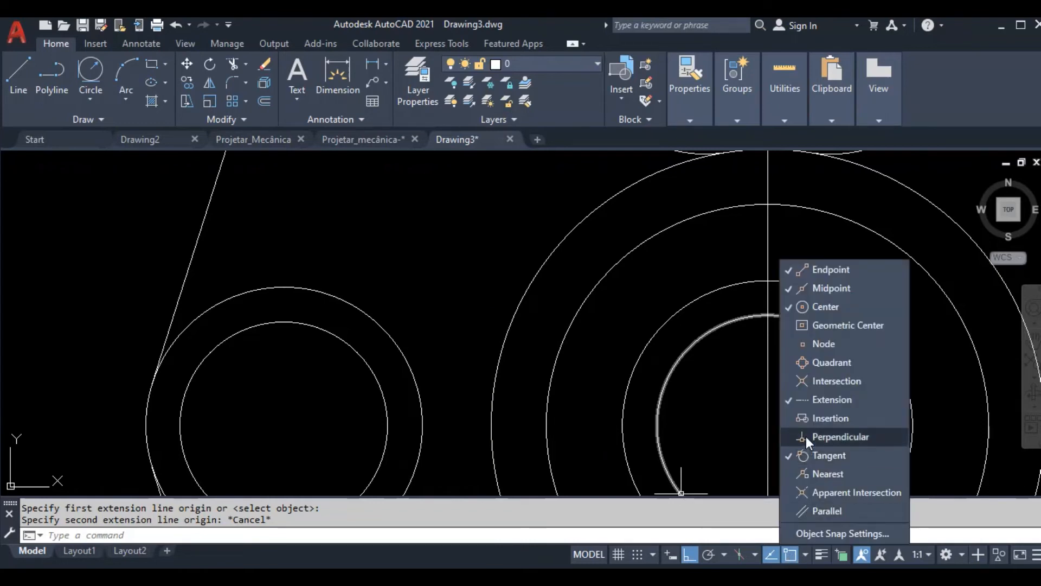
{"action": "left_click", "coordinate": [826, 363]}
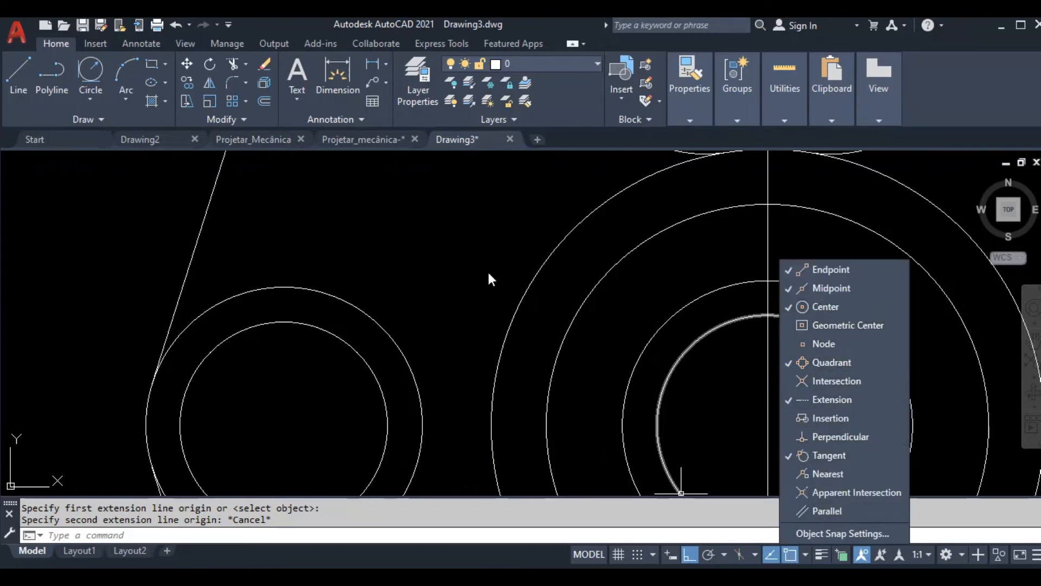
Step: Place a vertical linear dimension between the top quadrants of the middle left outer circle and its inner circle
{"action": "left_click", "coordinate": [372, 65]}
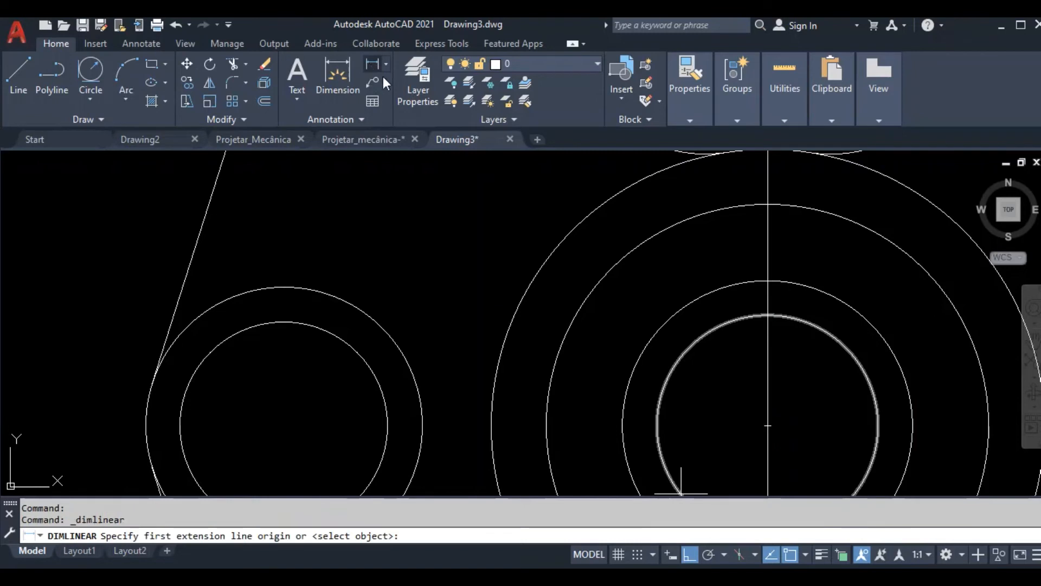
{"action": "left_click", "coordinate": [267, 293]}
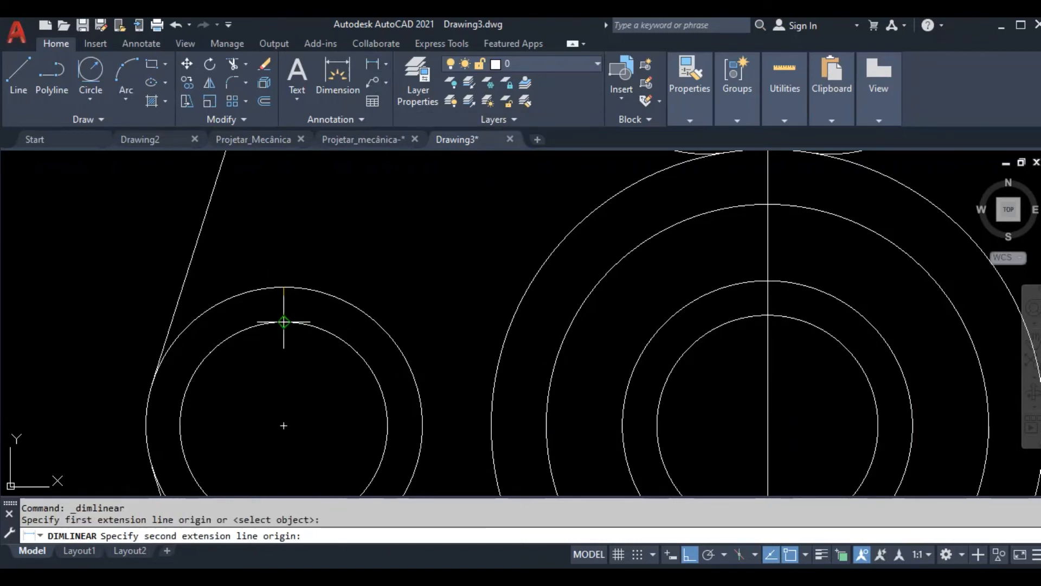
{"action": "left_click", "coordinate": [283, 324]}
{"action": "left_click", "coordinate": [442, 312]}
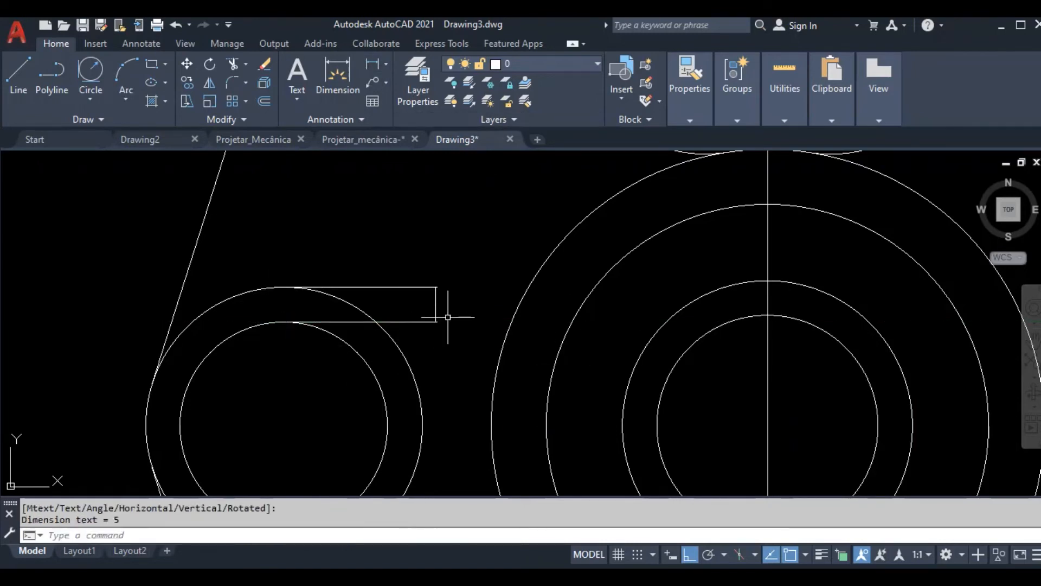
Step: Delete the linear dimension between the middle left outer and inner circles
{"action": "scroll", "coordinate": [417, 306], "scroll_direction": "up", "scroll_amount": 5}
{"action": "left_click", "coordinate": [442, 274]}
{"action": "left_click", "coordinate": [314, 349]}
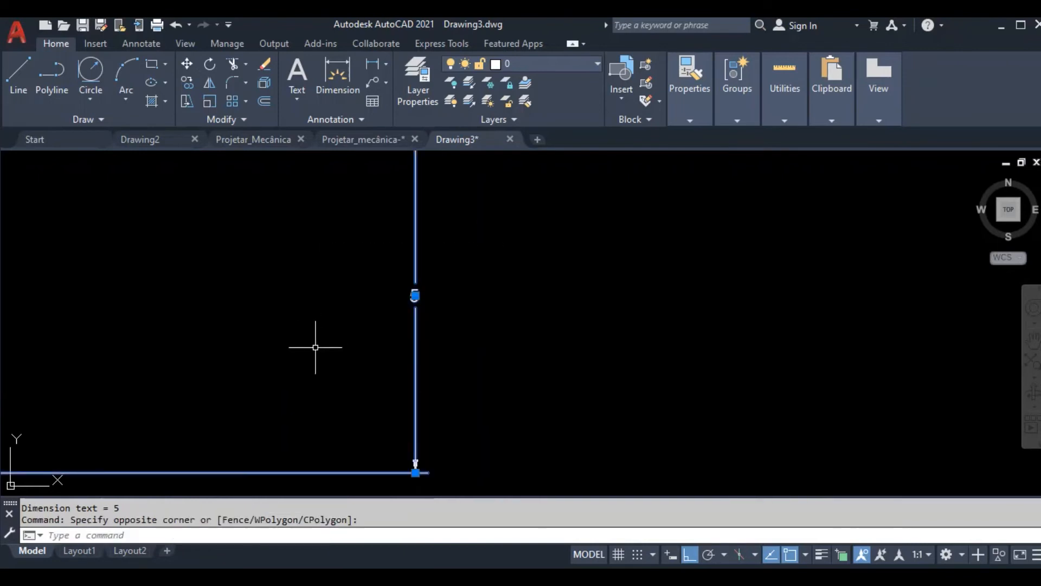
{"action": "scroll", "coordinate": [377, 348], "scroll_direction": "down", "scroll_amount": 6}
{"action": "key", "text": "Delete"}
{"action": "scroll", "coordinate": [384, 345], "scroll_direction": "down", "scroll_amount": 5}
{"action": "scroll", "coordinate": [460, 308], "scroll_direction": "up", "scroll_amount": 2}
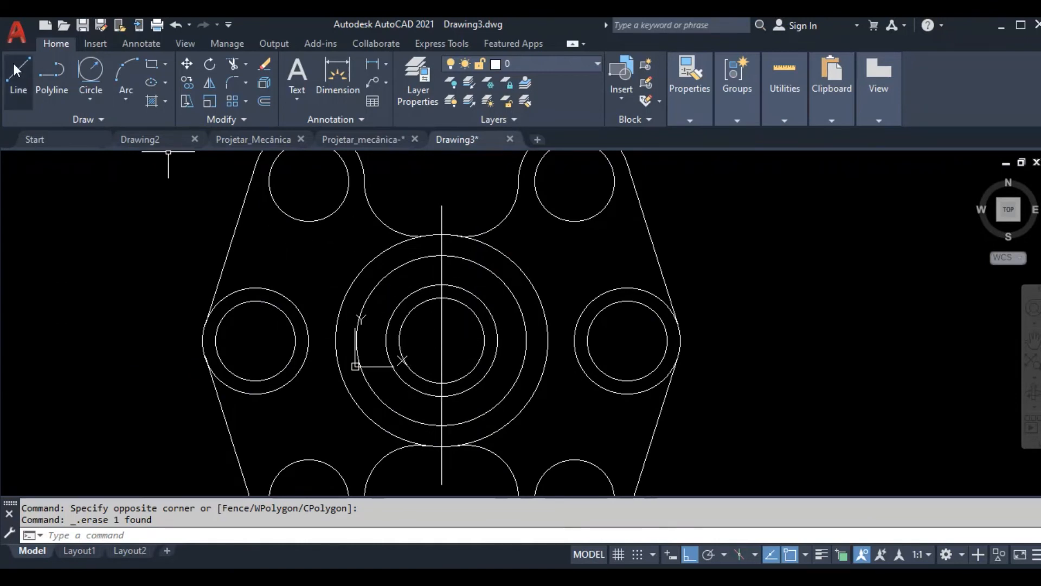
Step: Draw a second line directly over the vertical centre line, from its upper end to its lower end
{"action": "left_click", "coordinate": [24, 80]}
{"action": "left_click", "coordinate": [442, 206]}
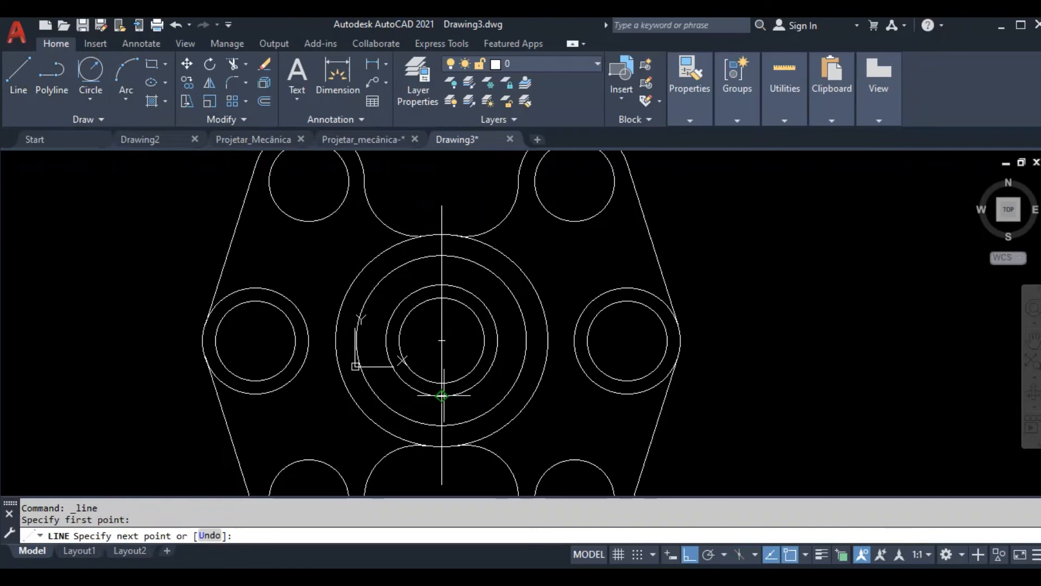
{"action": "left_click", "coordinate": [441, 473]}
{"action": "left_click", "coordinate": [505, 353]}
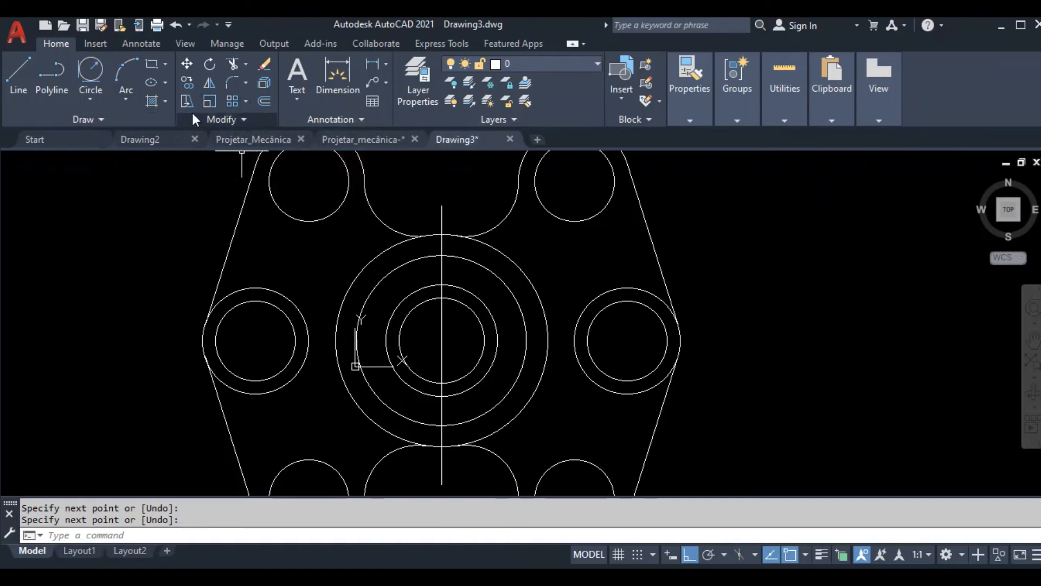
Step: Rotate one of the overlapping vertical lines 45 degrees about the concentric circles' centre
{"action": "left_click", "coordinate": [209, 64]}
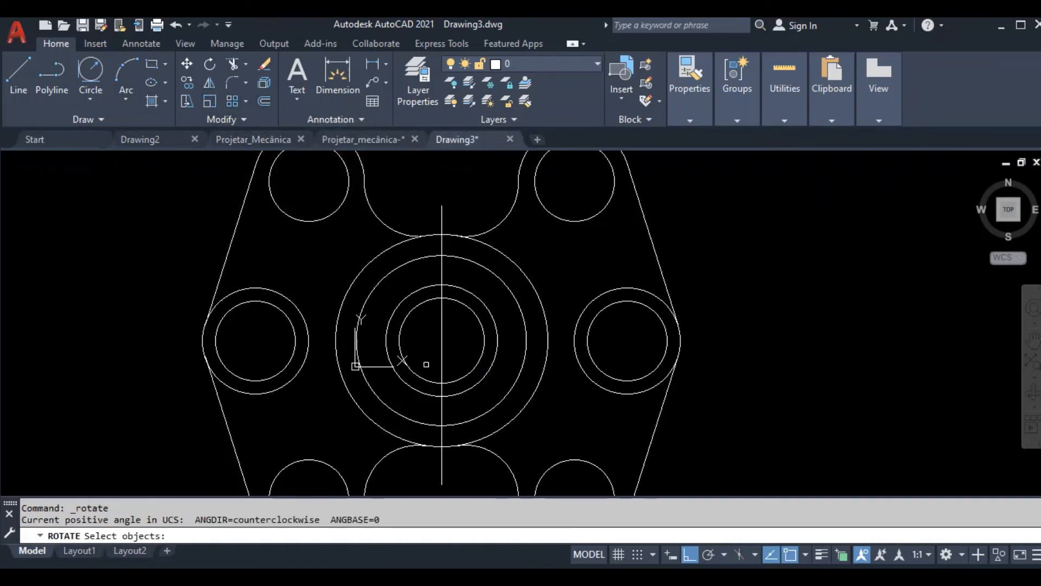
{"action": "left_click", "coordinate": [441, 321]}
{"action": "key", "text": "Return"}
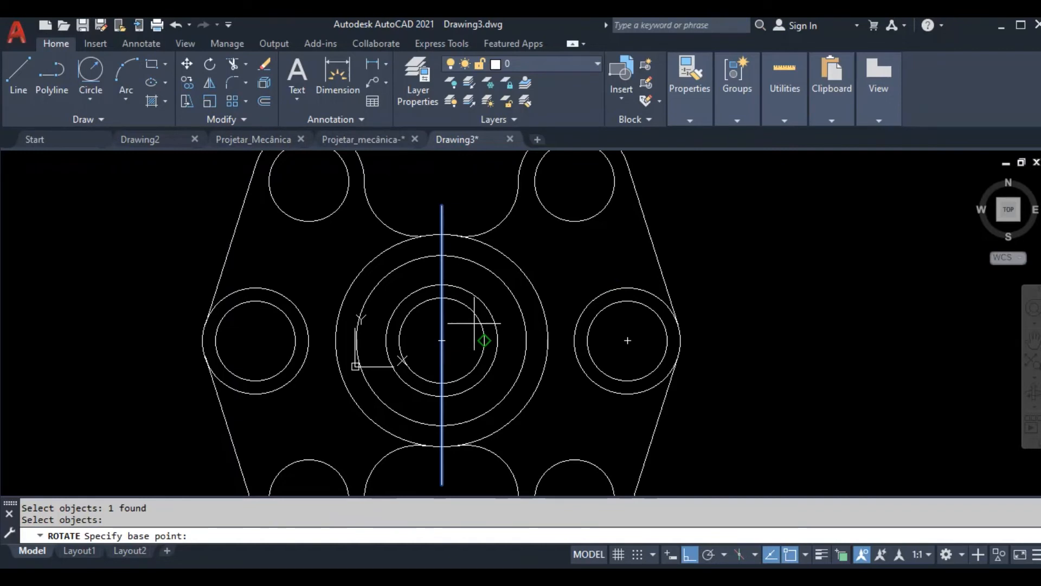
{"action": "left_click", "coordinate": [442, 342]}
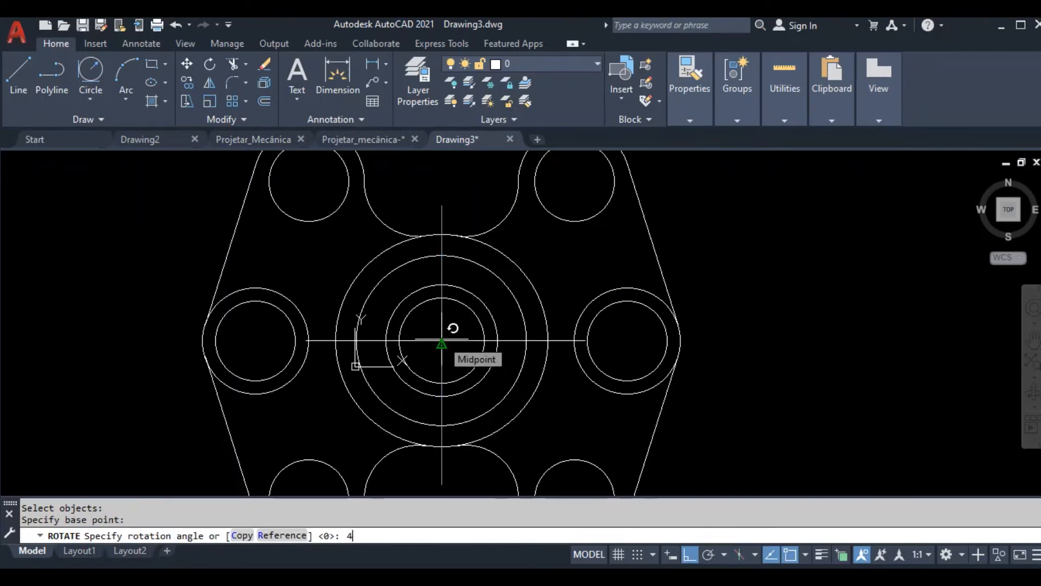
{"action": "key", "text": "Return"}
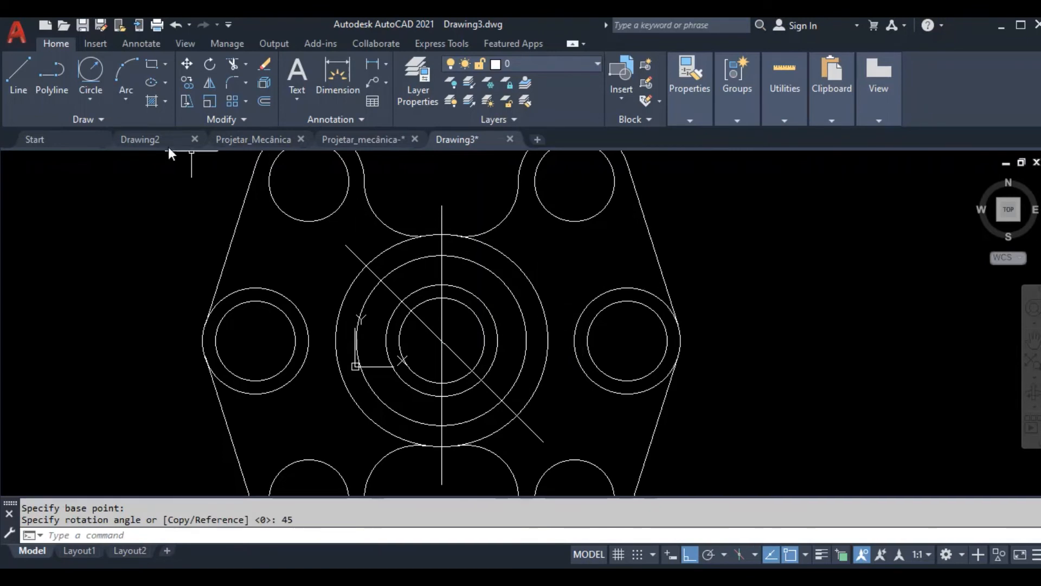
Step: Draw another line over the remaining vertical centre line, from its lower end to its upper end
{"action": "left_click", "coordinate": [18, 75]}
{"action": "left_click", "coordinate": [442, 484]}
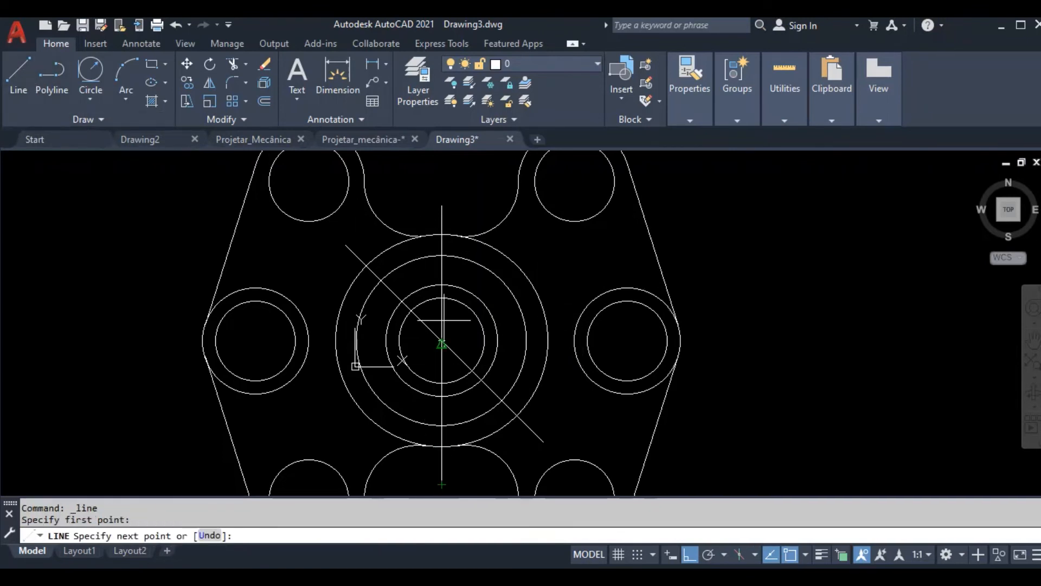
{"action": "left_click", "coordinate": [443, 211]}
{"action": "right_click", "coordinate": [462, 219]}
{"action": "left_click", "coordinate": [486, 225]}
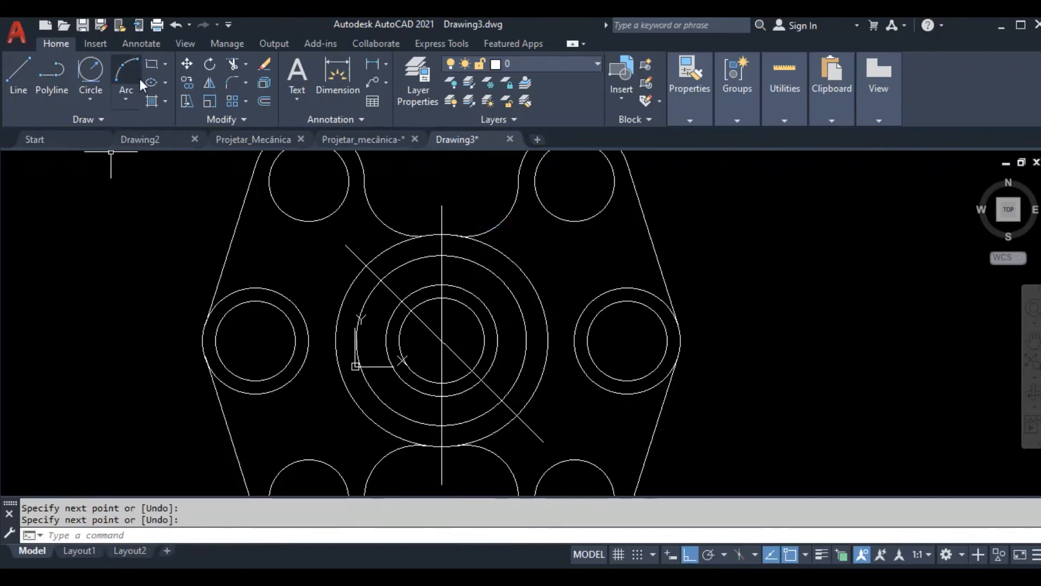
{"action": "left_click", "coordinate": [213, 63]}
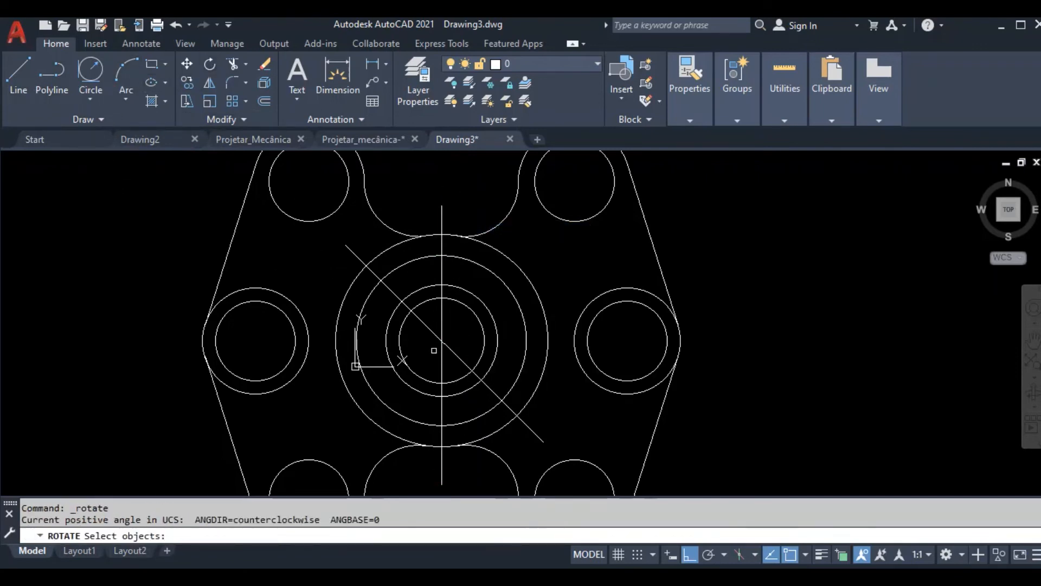
{"action": "left_click", "coordinate": [442, 318]}
{"action": "key", "text": "Return"}
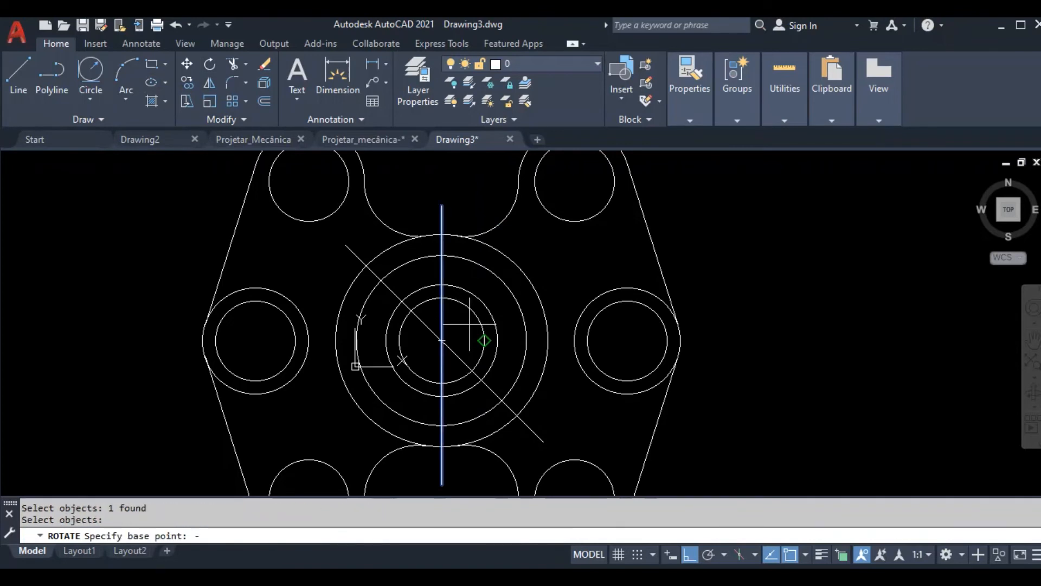
{"action": "type", "text": "-45"}
{"action": "key", "text": "Return"}
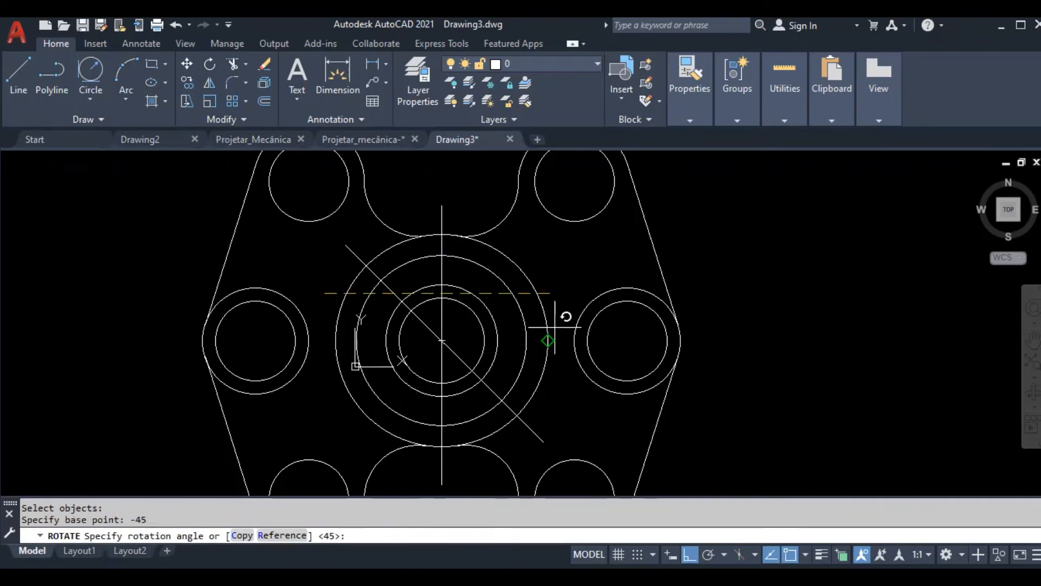
{"action": "key", "text": "Escape"}
Step: Rotate one of the overlapping vertical lines about the circles' centre, with polar tracking on, to form the diagonal opposite the existing 45-degree line
{"action": "type", "text": "ro"}
{"action": "key", "text": "Return"}
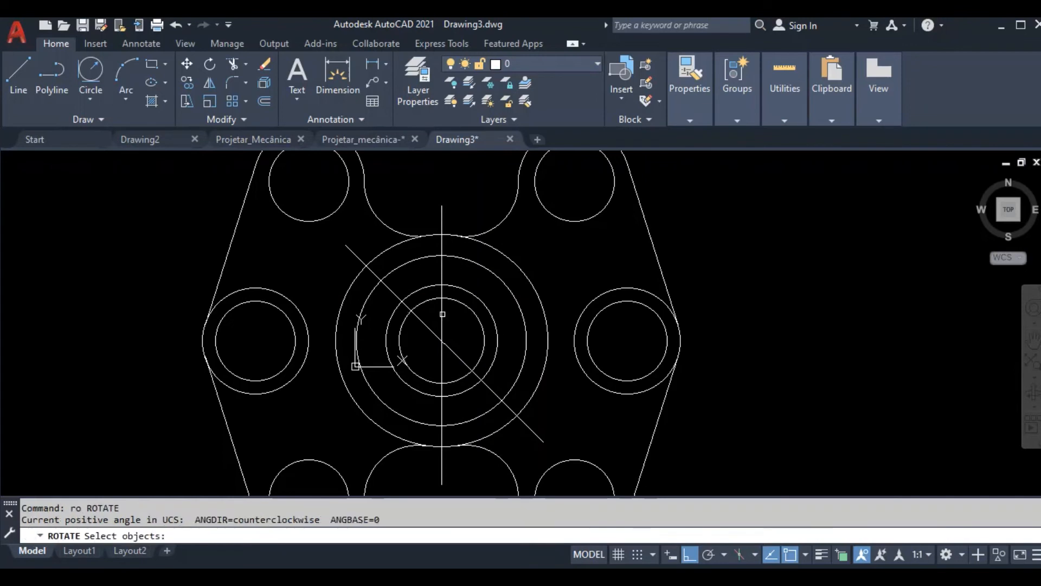
{"action": "left_click", "coordinate": [441, 308]}
{"action": "key", "text": "Return"}
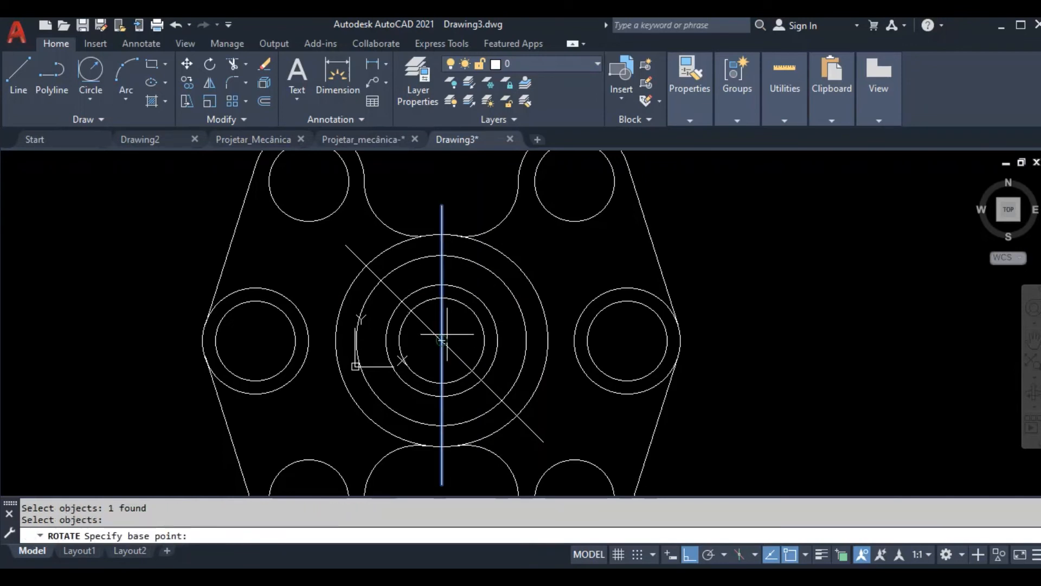
{"action": "left_click", "coordinate": [442, 340]}
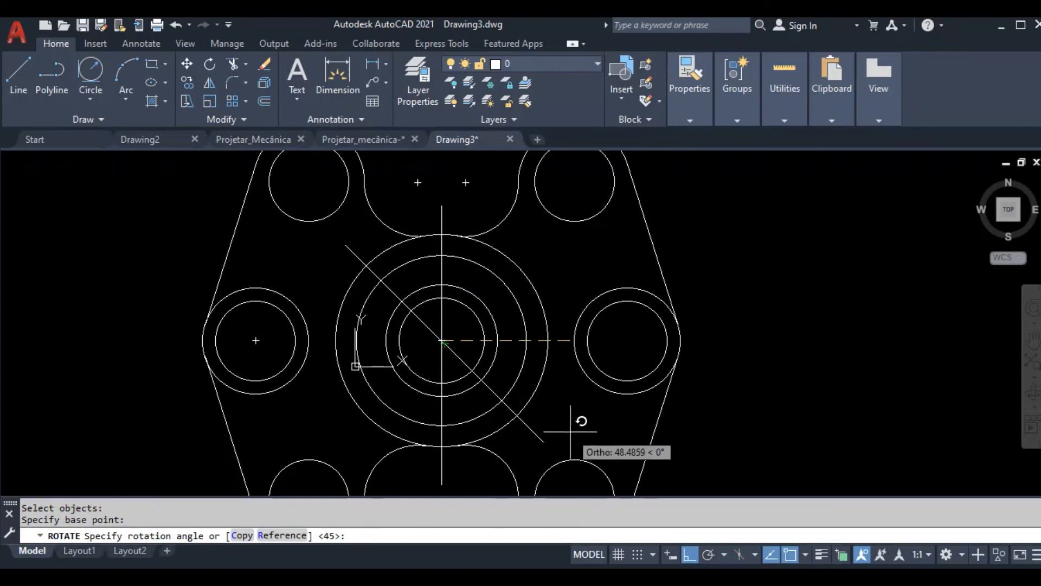
{"action": "left_click", "coordinate": [708, 556]}
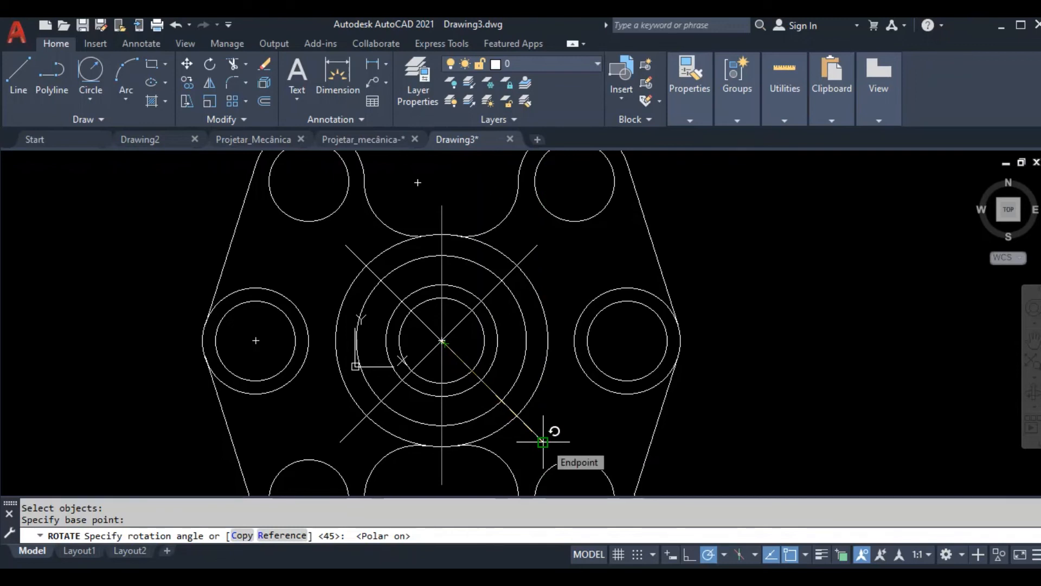
{"action": "left_click", "coordinate": [543, 441]}
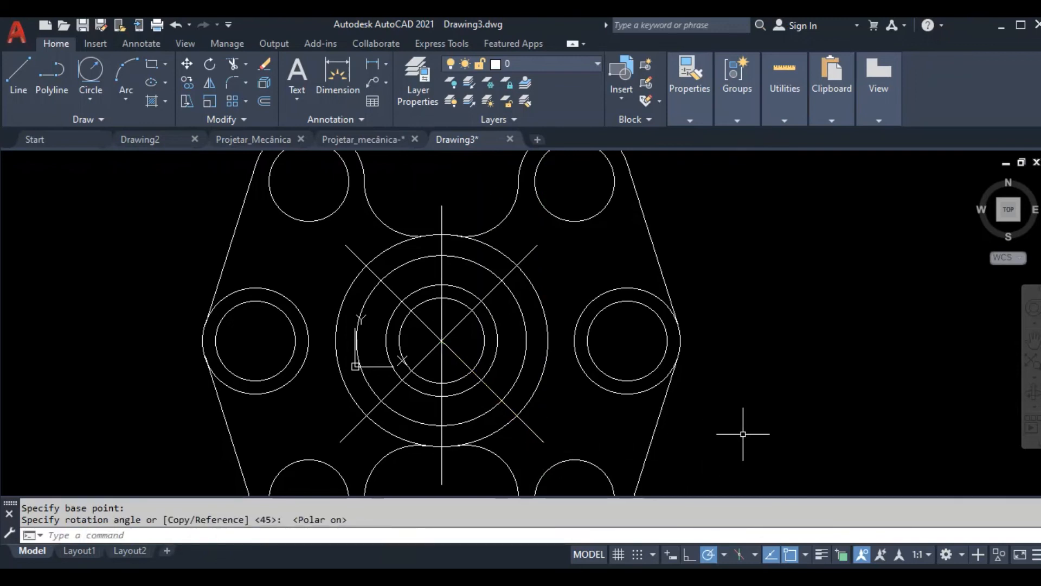
{"action": "key", "text": "Return"}
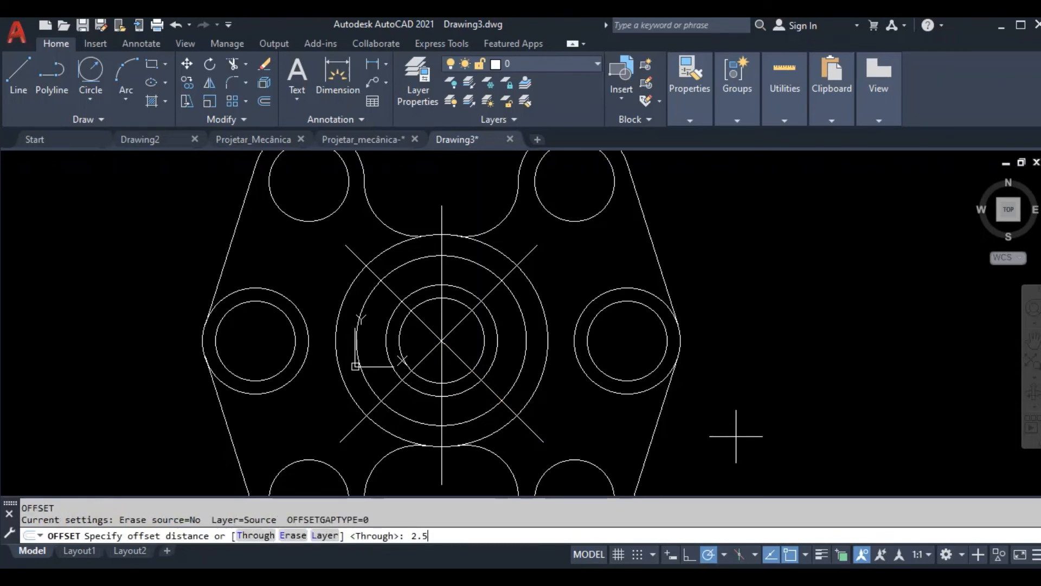
{"action": "type", "text": "2.5"}
{"action": "key", "text": "Return"}
{"action": "key", "text": "Escape"}
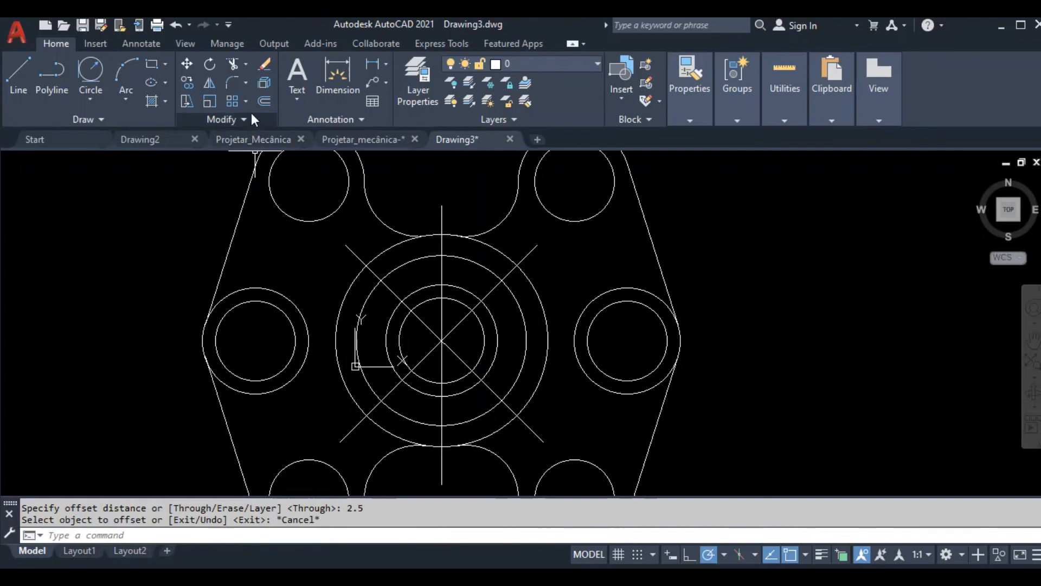
Step: Offset the diagonal running from upper left to lower right by 2.5 to both sides
{"action": "left_click", "coordinate": [264, 101]}
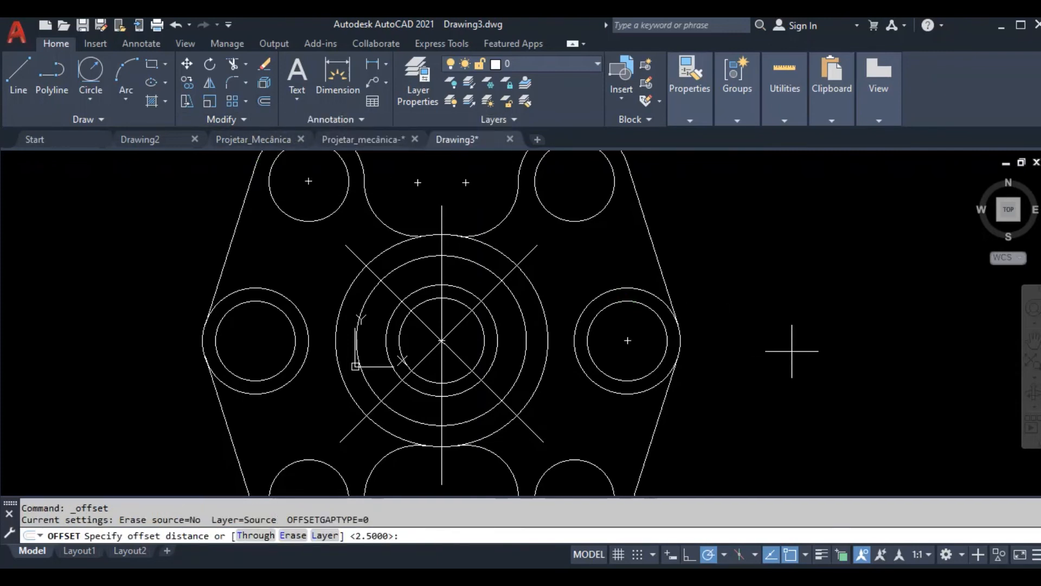
{"action": "key", "text": "Return"}
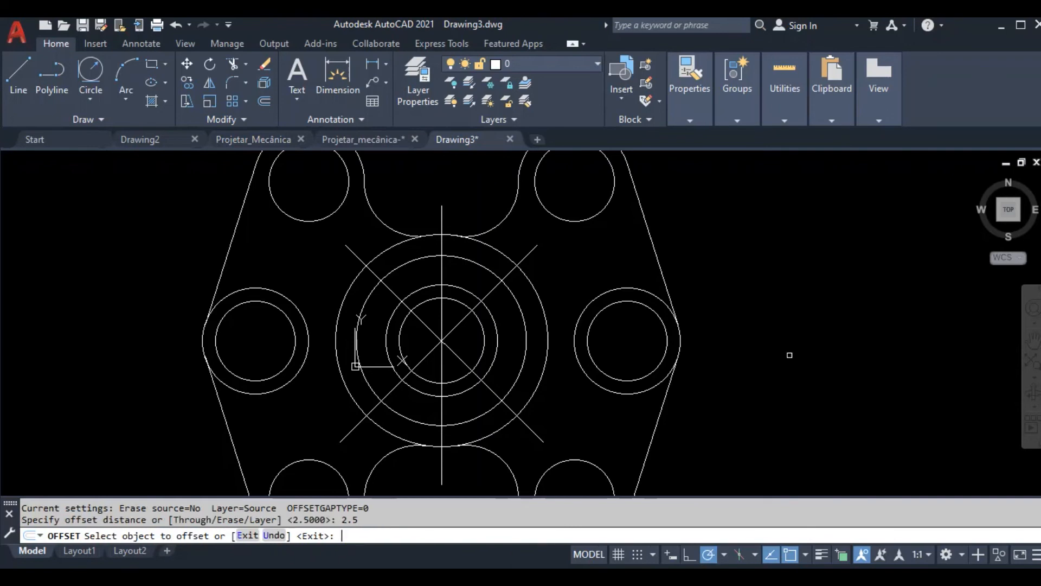
{"action": "scroll", "coordinate": [393, 282], "scroll_direction": "up", "scroll_amount": 2}
{"action": "left_click", "coordinate": [384, 292]}
{"action": "left_click", "coordinate": [406, 274]}
{"action": "left_click", "coordinate": [379, 297]}
{"action": "left_click", "coordinate": [376, 320]}
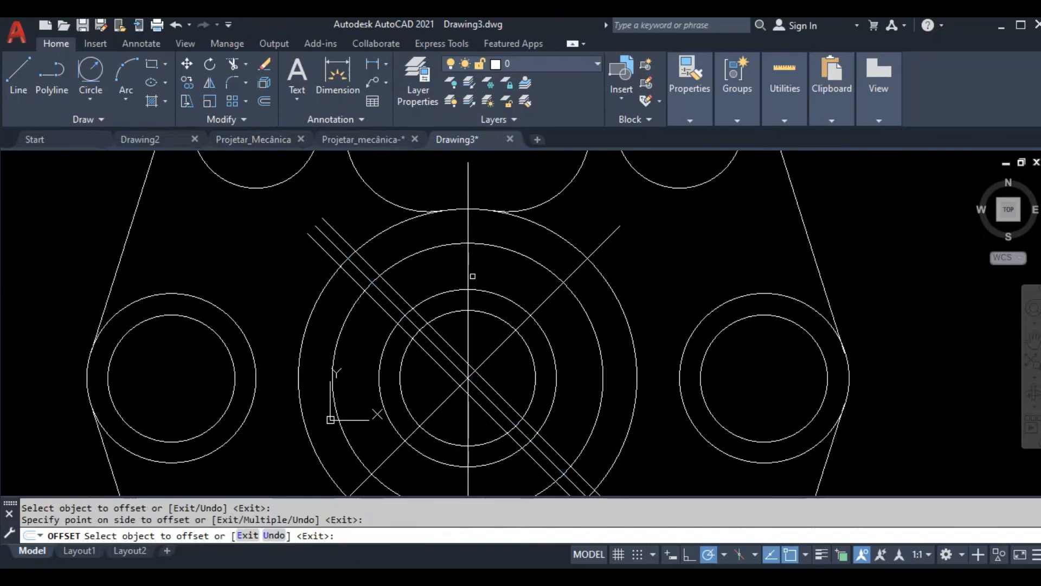
Step: Offset the vertical centre line and the other diagonal by 2.5 to both sides
{"action": "left_click", "coordinate": [468, 273]}
{"action": "left_click", "coordinate": [449, 269]}
{"action": "left_click", "coordinate": [467, 270]}
{"action": "left_click", "coordinate": [477, 272]}
{"action": "left_click", "coordinate": [519, 291]}
{"action": "left_click", "coordinate": [564, 325]}
{"action": "left_click", "coordinate": [539, 305]}
{"action": "left_click", "coordinate": [521, 282]}
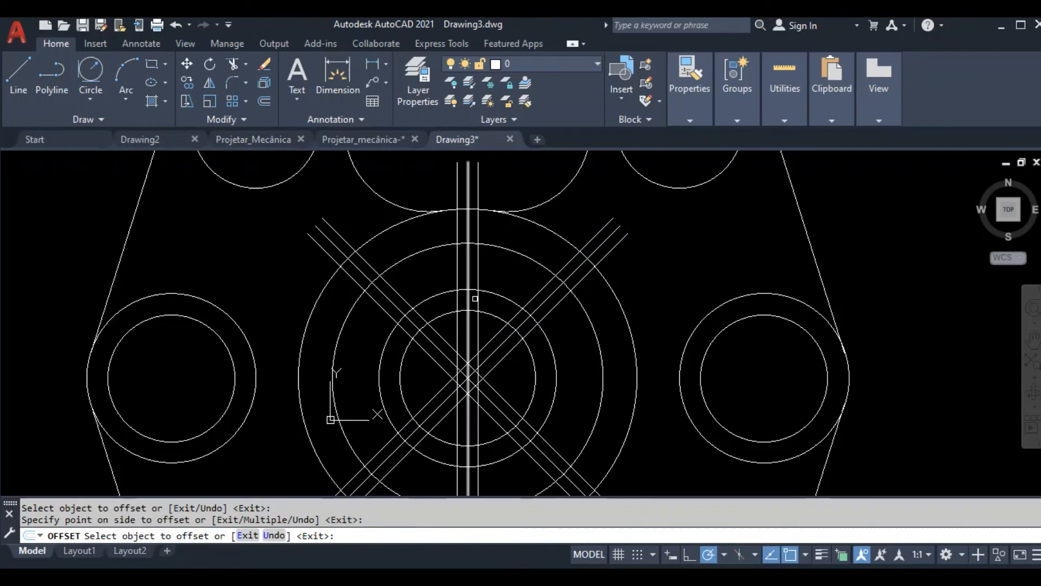
{"action": "scroll", "coordinate": [422, 238], "scroll_direction": "down", "scroll_amount": 2}
{"action": "key", "text": "Escape"}
{"action": "key", "text": "Escape"}
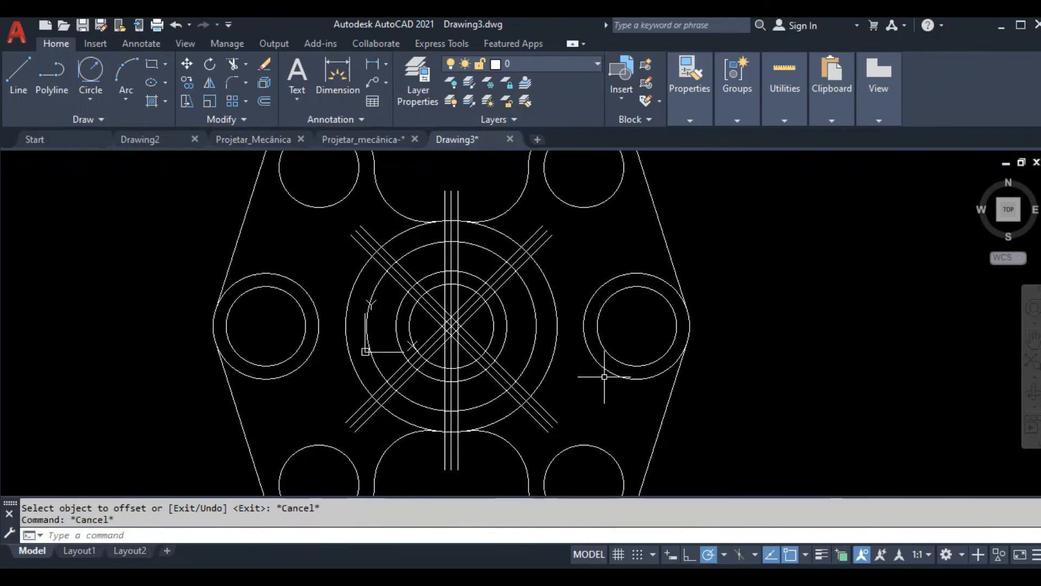
{"action": "scroll", "coordinate": [373, 256], "scroll_direction": "up", "scroll_amount": 3}
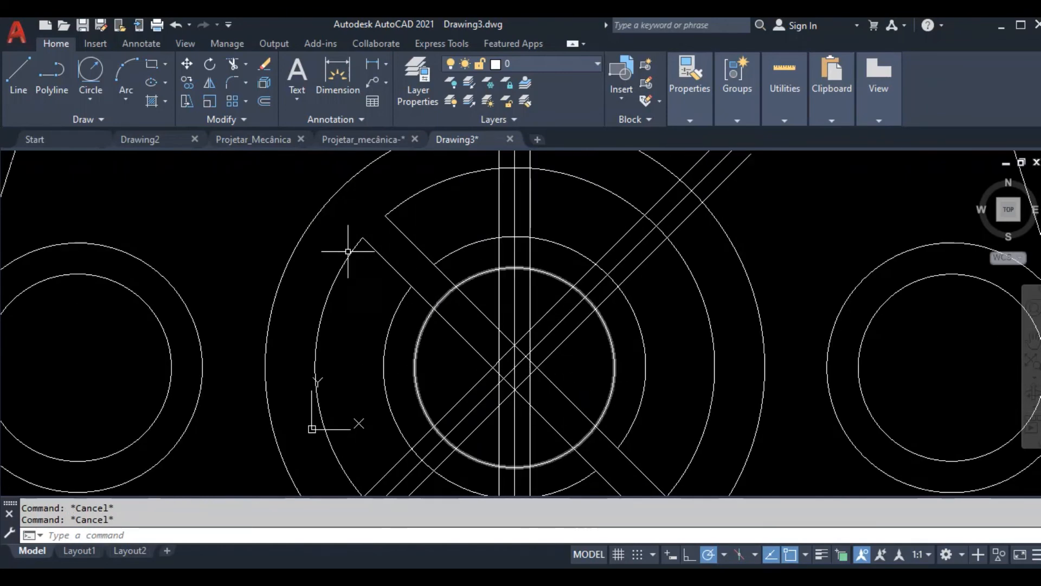
{"action": "scroll", "coordinate": [379, 272], "scroll_direction": "down", "scroll_amount": 3}
{"action": "scroll", "coordinate": [460, 314], "scroll_direction": "up", "scroll_amount": 2}
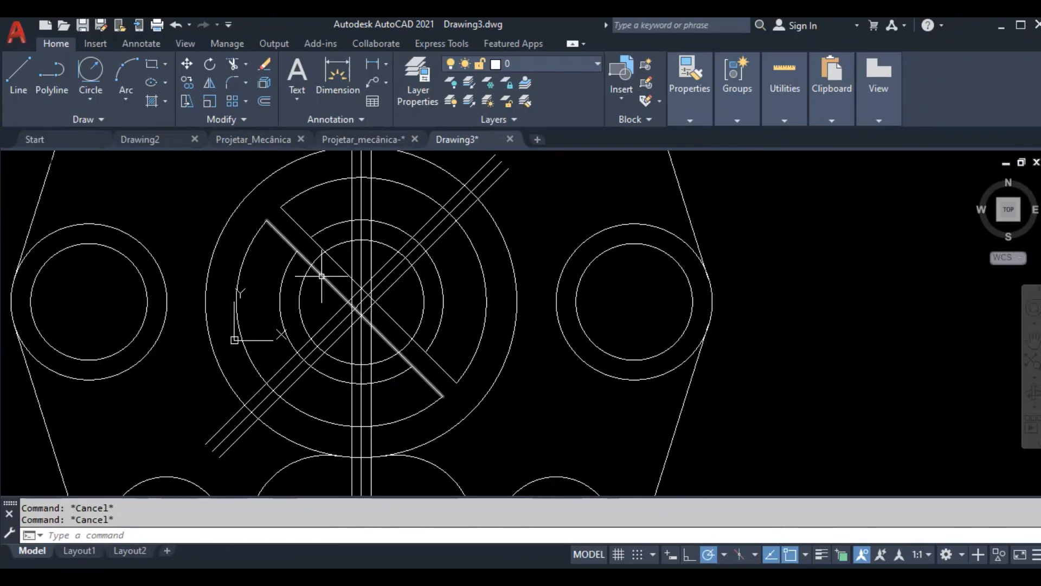
{"action": "scroll", "coordinate": [379, 304], "scroll_direction": "up", "scroll_amount": 2}
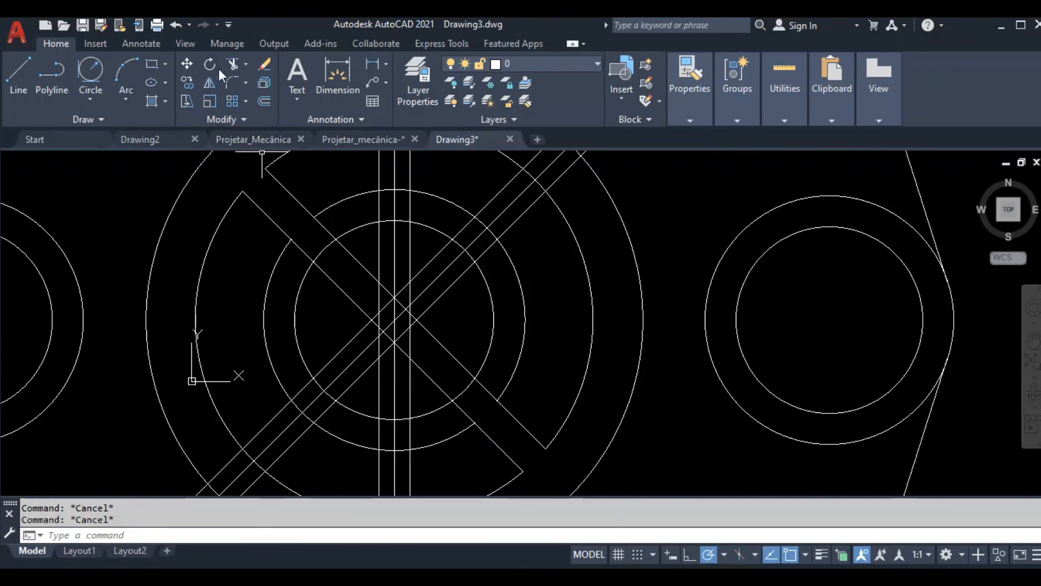
{"action": "left_click", "coordinate": [233, 63]}
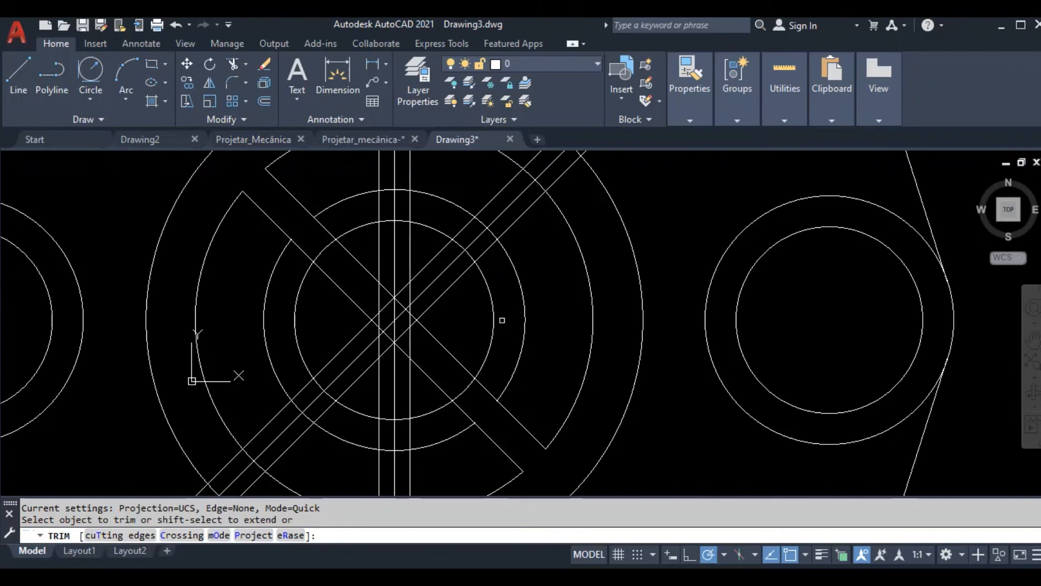
{"action": "key", "text": "Escape"}
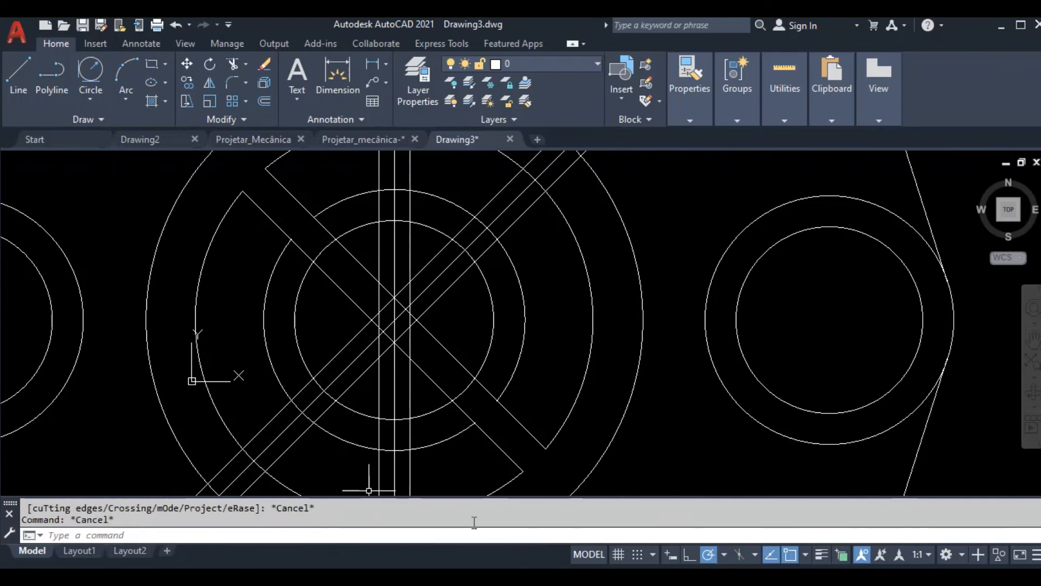
{"action": "key", "text": "Escape"}
Step: Trim away all vertical and diagonal line segments inside the innermost central circle, using that circle as the cutting edge
{"action": "left_click", "coordinate": [231, 64]}
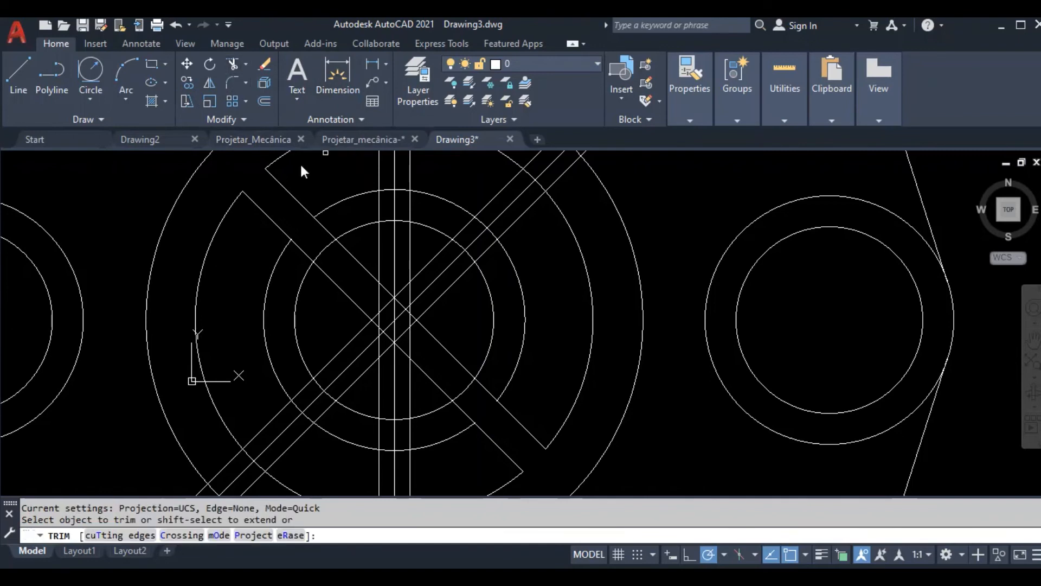
{"action": "left_click", "coordinate": [102, 536]}
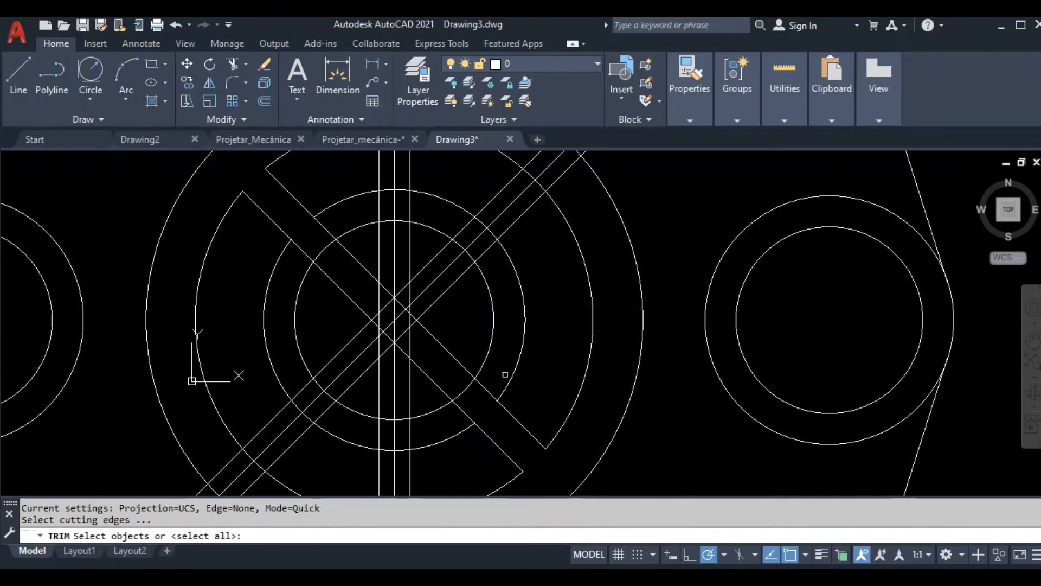
{"action": "left_click", "coordinate": [491, 328]}
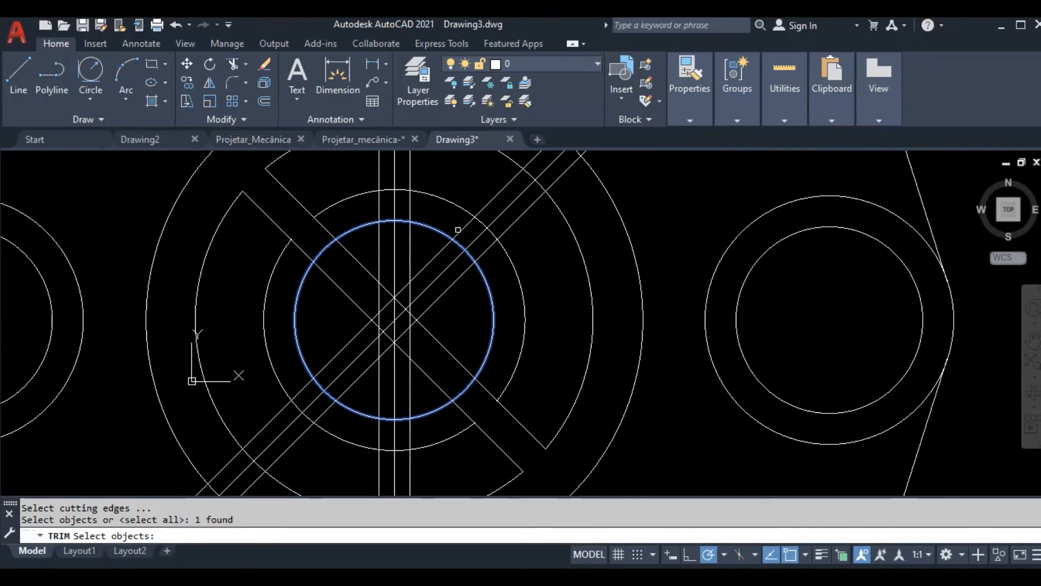
{"action": "key", "text": "Return"}
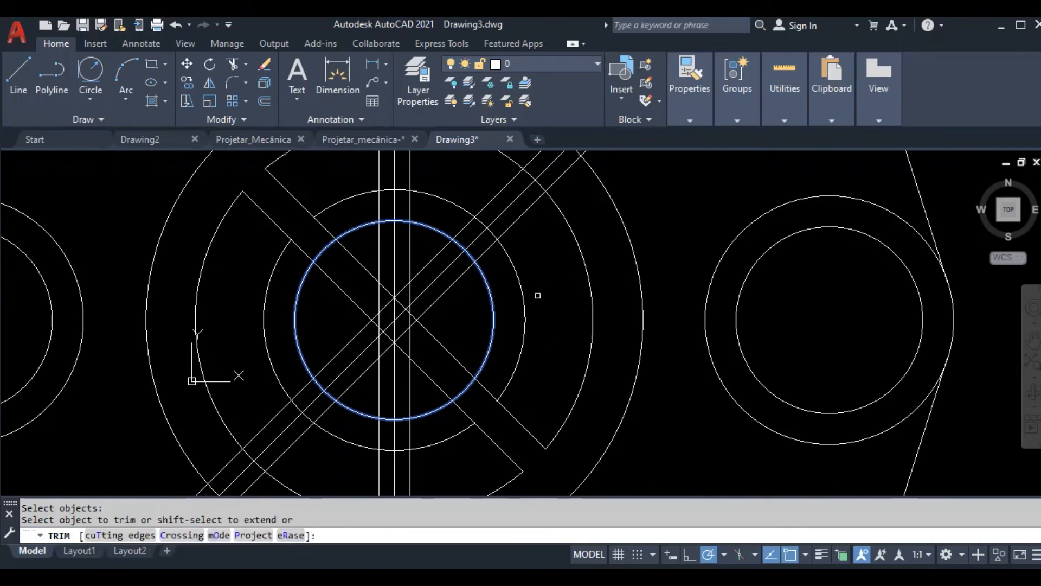
{"action": "left_click", "coordinate": [388, 331]}
{"action": "mouse_move", "coordinate": [468, 300]}
{"action": "left_mouse_down"}
{"action": "mouse_move", "coordinate": [365, 353]}
{"action": "mouse_move", "coordinate": [341, 277]}
{"action": "left_mouse_up"}
{"action": "scroll", "coordinate": [400, 311], "scroll_direction": "down", "scroll_amount": 4}
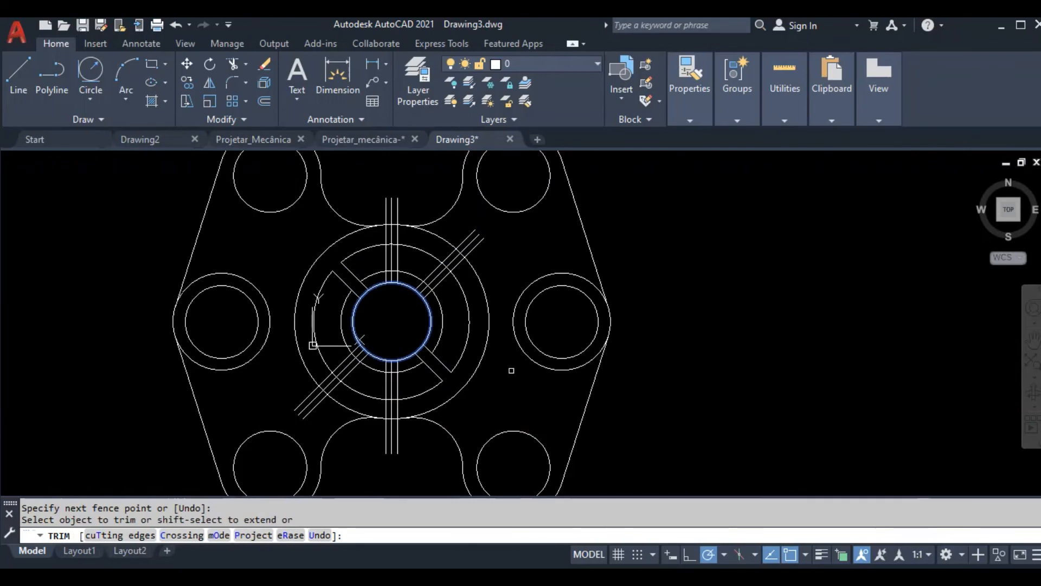
{"action": "scroll", "coordinate": [395, 342], "scroll_direction": "up", "scroll_amount": 2}
{"action": "key", "text": "Escape"}
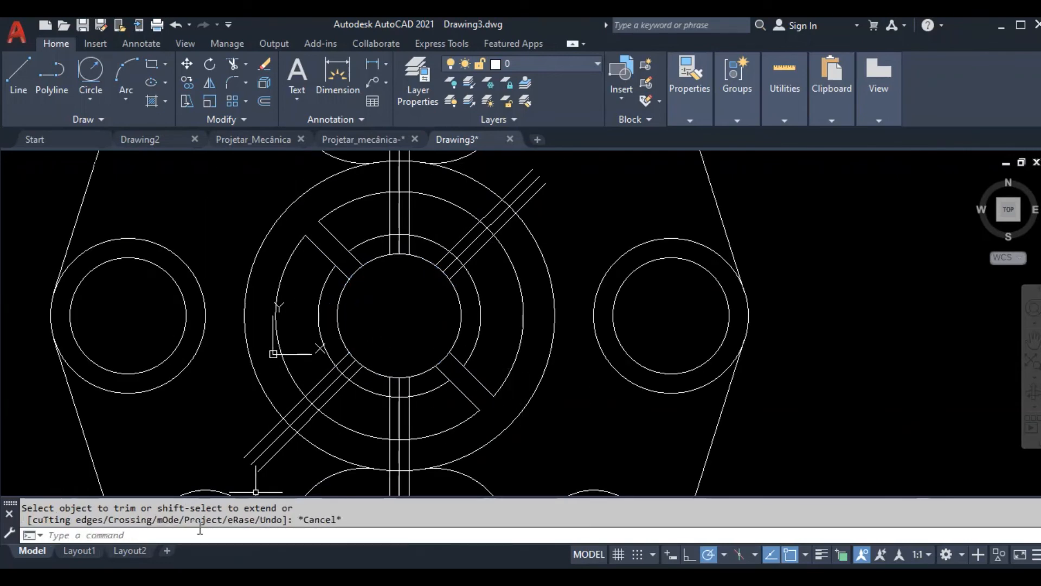
Step: Trim the upper-right diagonals between the two outer circles and between the two inner circles, and remove the middle line and crossing arcs between the spoke edges
{"action": "scroll", "coordinate": [360, 232], "scroll_direction": "up", "scroll_amount": 2}
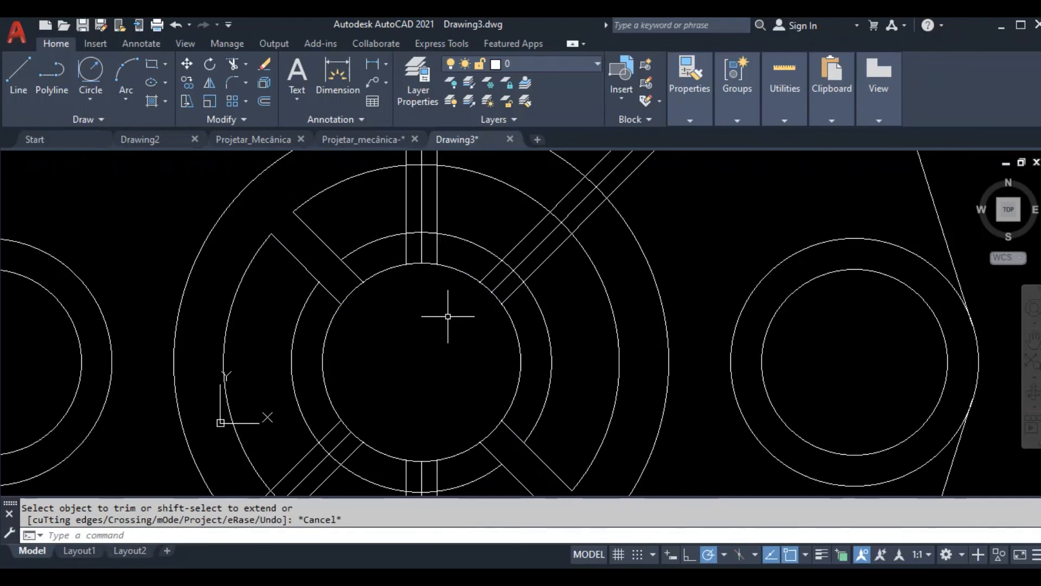
{"action": "scroll", "coordinate": [407, 298], "scroll_direction": "down", "scroll_amount": 2}
{"action": "key", "text": "Escape"}
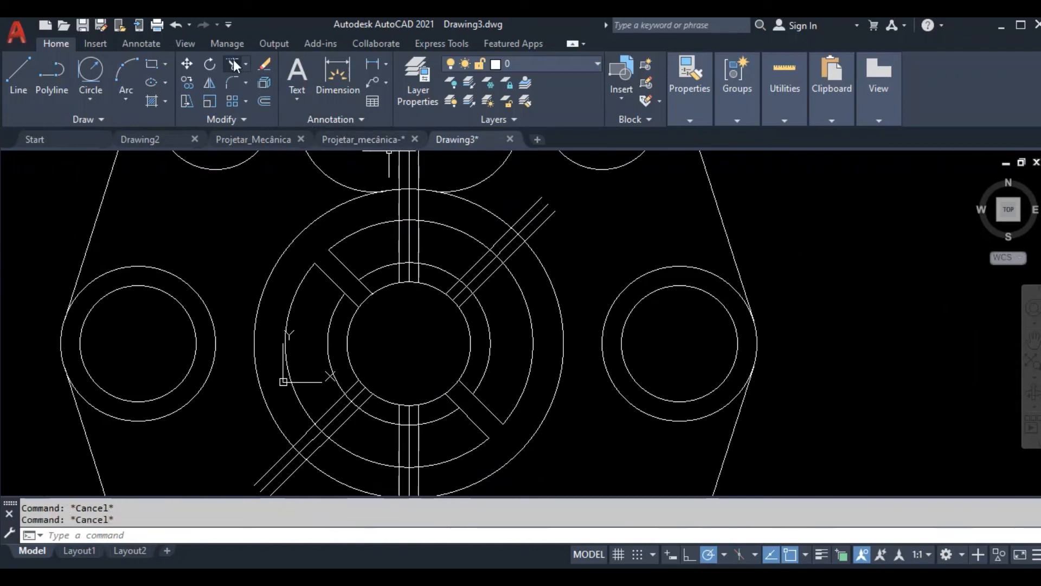
{"action": "left_click", "coordinate": [233, 63]}
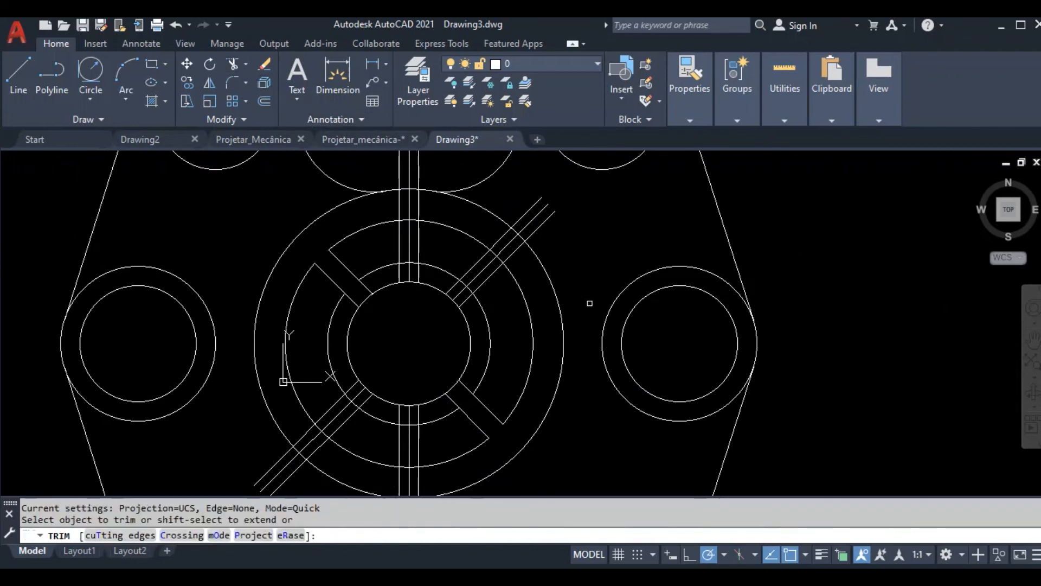
{"action": "left_click", "coordinate": [514, 251]}
{"action": "left_click_drag", "start_coordinate": [508, 241], "coordinate": [494, 232]}
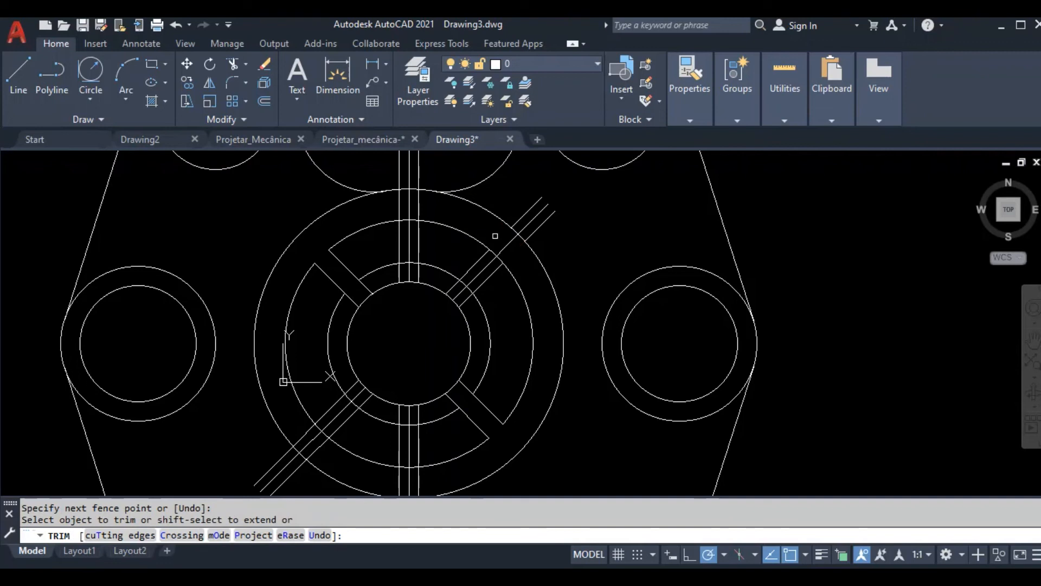
{"action": "scroll", "coordinate": [475, 313], "scroll_direction": "up", "scroll_amount": 4}
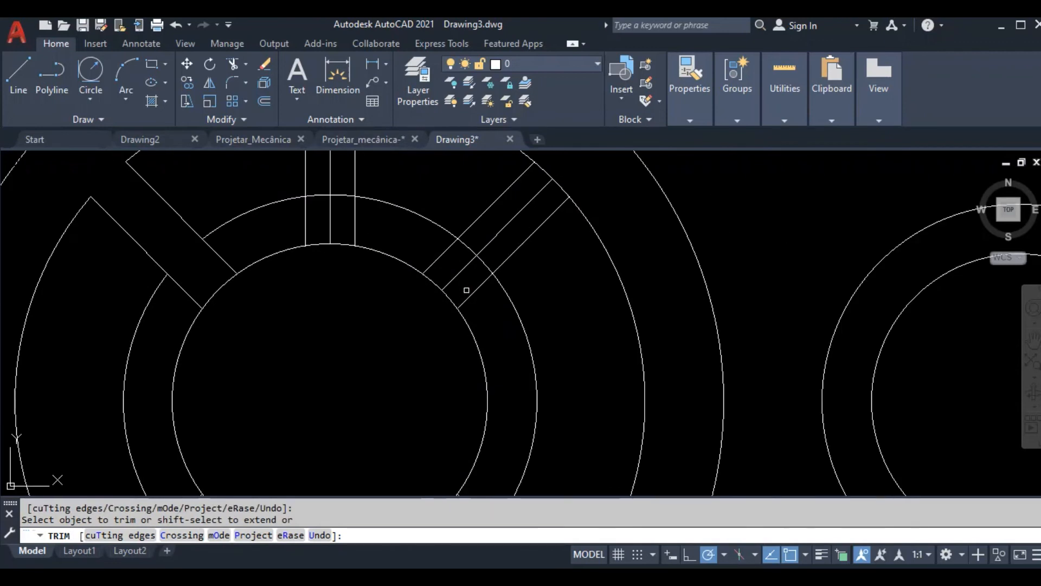
{"action": "left_click_drag", "start_coordinate": [468, 292], "coordinate": [473, 300]}
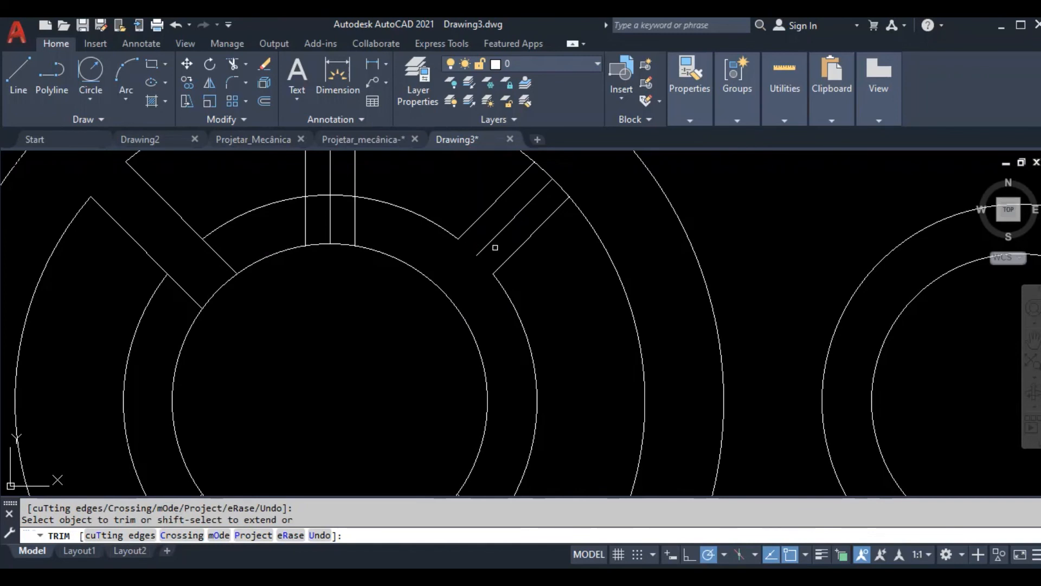
{"action": "left_click", "coordinate": [562, 188]}
Step: Trim the upper vertical lines and crossing circle arcs to leave an open vertical spoke between the ring segments
{"action": "scroll", "coordinate": [512, 255], "scroll_direction": "down", "scroll_amount": 4}
{"action": "scroll", "coordinate": [437, 160], "scroll_direction": "up", "scroll_amount": 4}
{"action": "left_click_drag", "start_coordinate": [519, 191], "coordinate": [393, 176]}
{"action": "left_click", "coordinate": [419, 188]}
{"action": "mouse_move", "coordinate": [434, 209]}
{"action": "left_mouse_down"}
{"action": "mouse_move", "coordinate": [437, 229]}
{"action": "mouse_move", "coordinate": [449, 229]}
{"action": "left_mouse_up"}
{"action": "mouse_move", "coordinate": [442, 287]}
{"action": "left_mouse_down"}
{"action": "mouse_move", "coordinate": [442, 332]}
{"action": "mouse_move", "coordinate": [454, 328]}
{"action": "mouse_move", "coordinate": [440, 353]}
{"action": "mouse_move", "coordinate": [479, 356]}
{"action": "mouse_move", "coordinate": [399, 358]}
{"action": "left_mouse_up"}
{"action": "scroll", "coordinate": [378, 272], "scroll_direction": "down", "scroll_amount": 2}
{"action": "scroll", "coordinate": [433, 241], "scroll_direction": "up", "scroll_amount": 1}
{"action": "left_click_drag", "start_coordinate": [432, 248], "coordinate": [379, 244]}
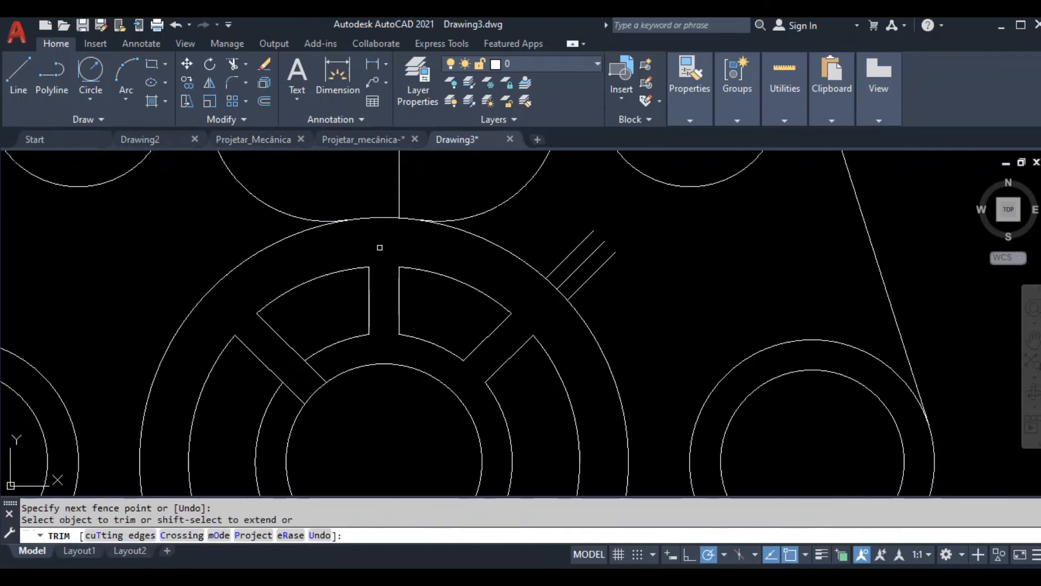
Step: Trim the two upper-left diagonal stubs between the two innermost central circles
{"action": "scroll", "coordinate": [382, 250], "scroll_direction": "down", "scroll_amount": 4}
{"action": "scroll", "coordinate": [384, 354], "scroll_direction": "up", "scroll_amount": 4}
{"action": "mouse_move", "coordinate": [334, 217]}
{"action": "left_mouse_down"}
{"action": "mouse_move", "coordinate": [309, 226]}
{"action": "mouse_move", "coordinate": [291, 260]}
{"action": "left_mouse_up"}
Step: Trim the lower-left and lower vertical lines between the two innermost circles, plus the inner arc and middle line of the lower-left spoke
{"action": "scroll", "coordinate": [291, 260], "scroll_direction": "down", "scroll_amount": 3}
{"action": "scroll", "coordinate": [356, 275], "scroll_direction": "up", "scroll_amount": 5}
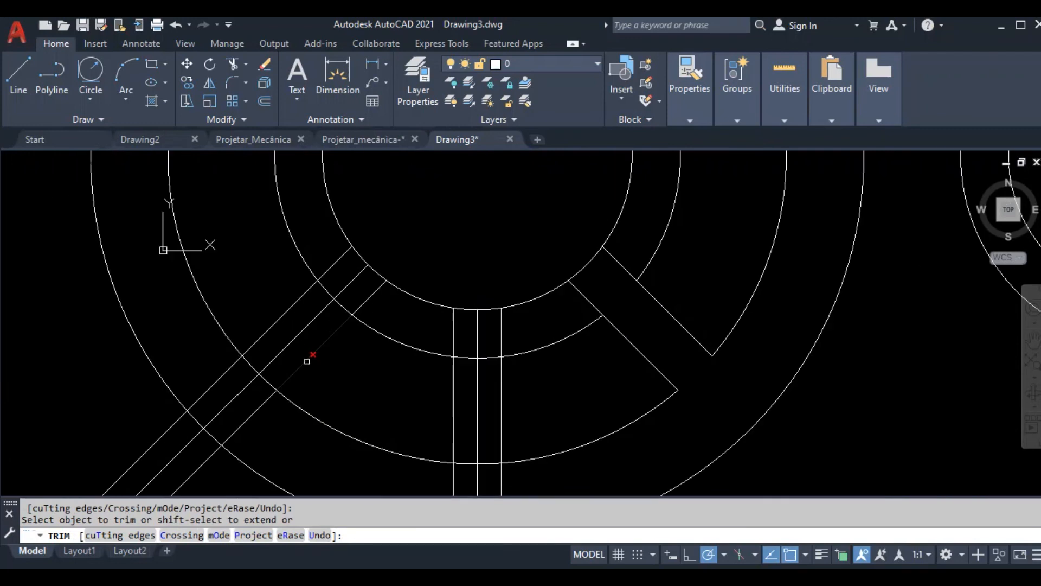
{"action": "mouse_move", "coordinate": [407, 296]}
{"action": "left_mouse_down"}
{"action": "mouse_move", "coordinate": [360, 276]}
{"action": "mouse_move", "coordinate": [337, 226]}
{"action": "mouse_move", "coordinate": [328, 267]}
{"action": "left_mouse_up"}
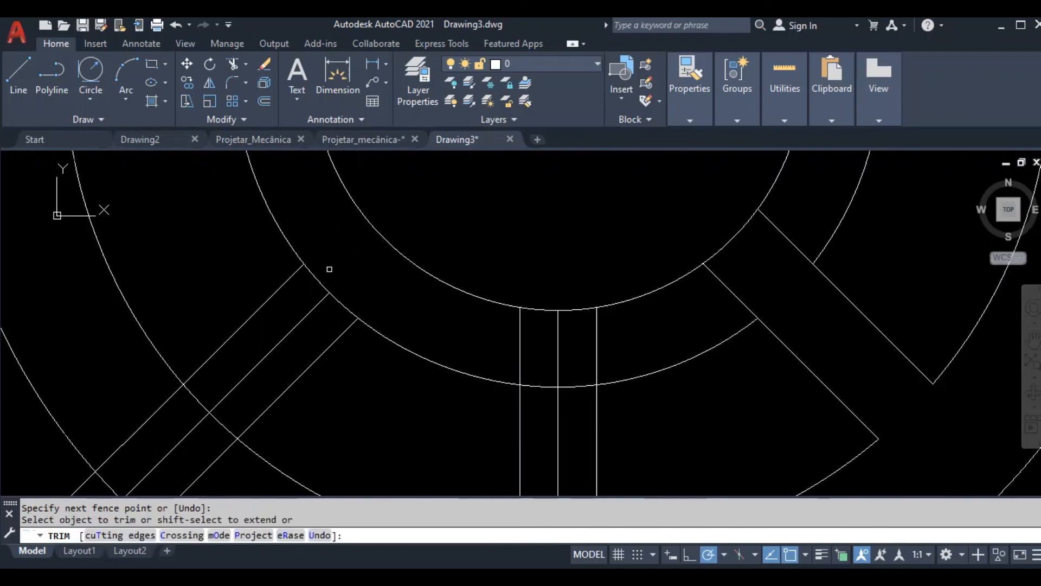
{"action": "scroll", "coordinate": [502, 332], "scroll_direction": "up", "scroll_amount": 3}
{"action": "mouse_move", "coordinate": [578, 333]}
{"action": "left_mouse_down"}
{"action": "mouse_move", "coordinate": [600, 330]}
{"action": "mouse_move", "coordinate": [574, 320]}
{"action": "left_mouse_up"}
{"action": "mouse_move", "coordinate": [439, 318]}
{"action": "left_mouse_down"}
{"action": "mouse_move", "coordinate": [463, 302]}
{"action": "mouse_move", "coordinate": [570, 337]}
{"action": "left_mouse_up"}
{"action": "scroll", "coordinate": [651, 320], "scroll_direction": "down", "scroll_amount": 3}
{"action": "scroll", "coordinate": [691, 274], "scroll_direction": "up", "scroll_amount": 2}
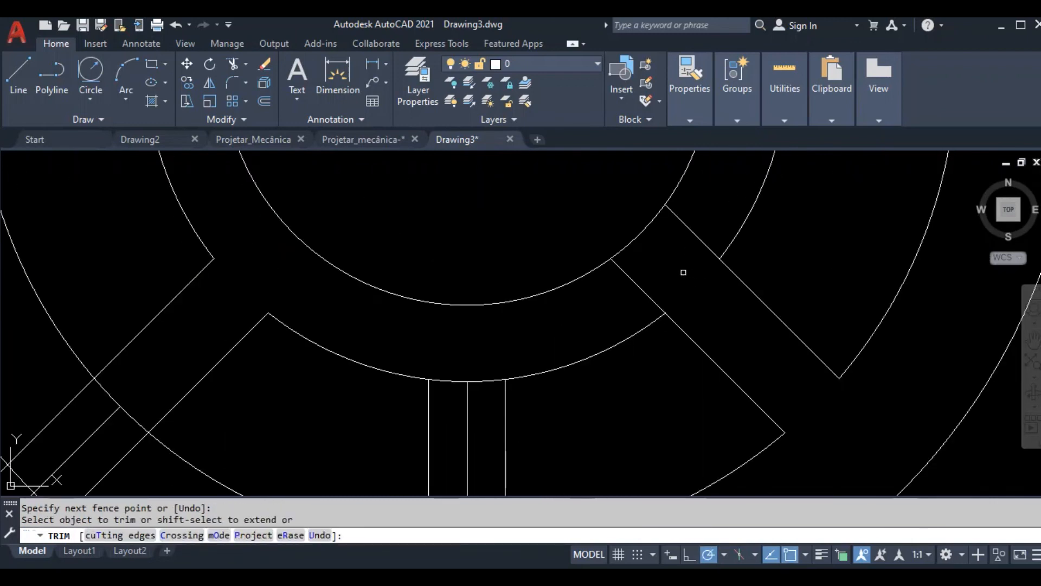
Step: Trim the three lower-left diagonal lines between the two outermost central circles
{"action": "scroll", "coordinate": [587, 281], "scroll_direction": "down", "scroll_amount": 4}
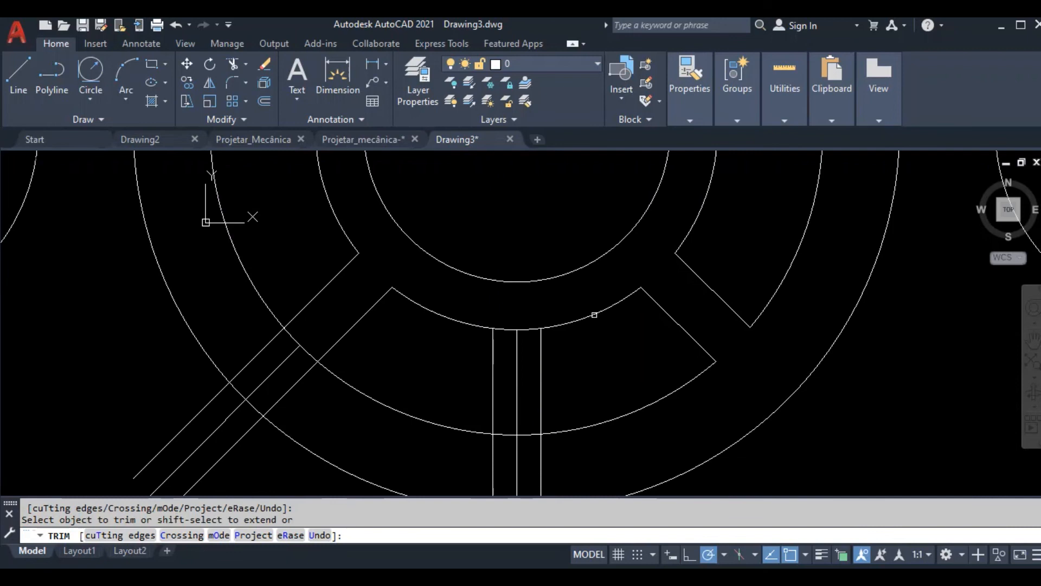
{"action": "scroll", "coordinate": [468, 393], "scroll_direction": "up", "scroll_amount": 3}
{"action": "mouse_move", "coordinate": [500, 310]}
{"action": "left_mouse_down"}
{"action": "mouse_move", "coordinate": [469, 274]}
{"action": "mouse_move", "coordinate": [485, 265]}
{"action": "left_mouse_up"}
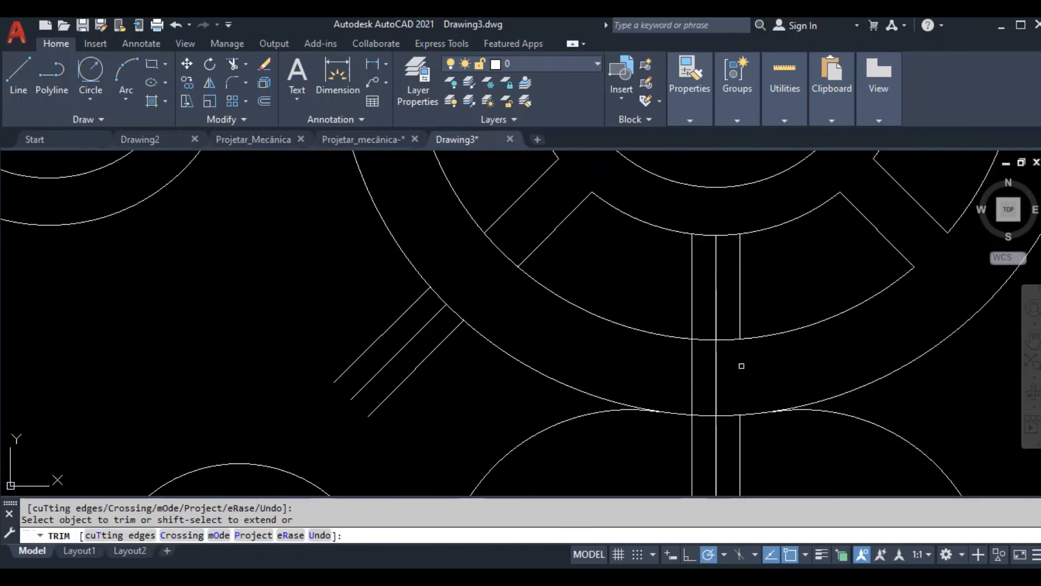
Step: Trim the three lower vertical lines between the outermost circles, the arcs crossing the lower spoke, and its leftover middle line
{"action": "left_click_drag", "start_coordinate": [729, 365], "coordinate": [650, 353]}
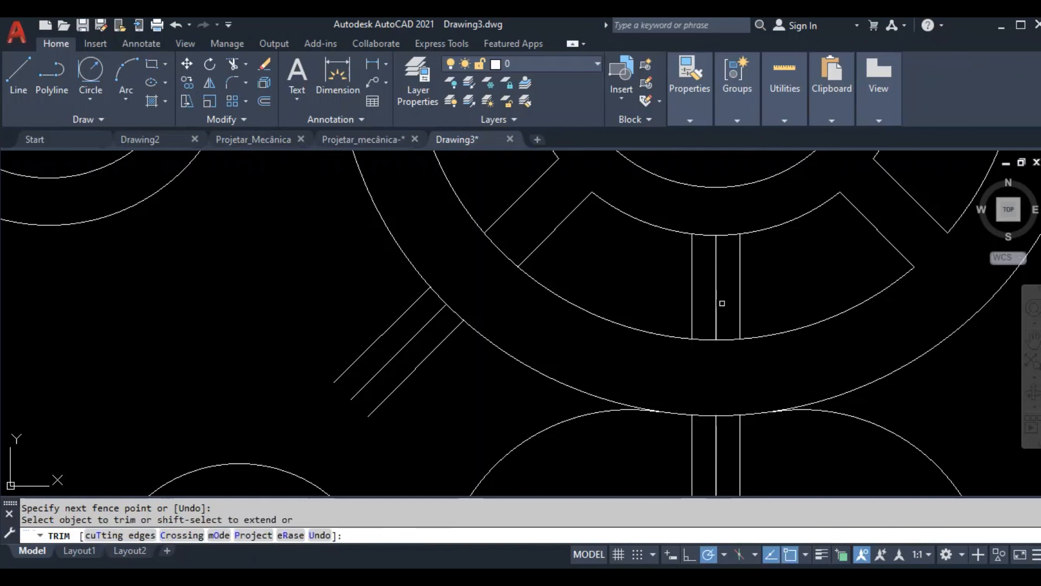
{"action": "left_click_drag", "start_coordinate": [720, 220], "coordinate": [728, 259]}
{"action": "mouse_move", "coordinate": [727, 325]}
{"action": "left_mouse_down"}
{"action": "mouse_move", "coordinate": [717, 362]}
{"action": "mouse_move", "coordinate": [705, 311]}
{"action": "left_mouse_up"}
{"action": "left_click_drag", "start_coordinate": [700, 238], "coordinate": [704, 234]}
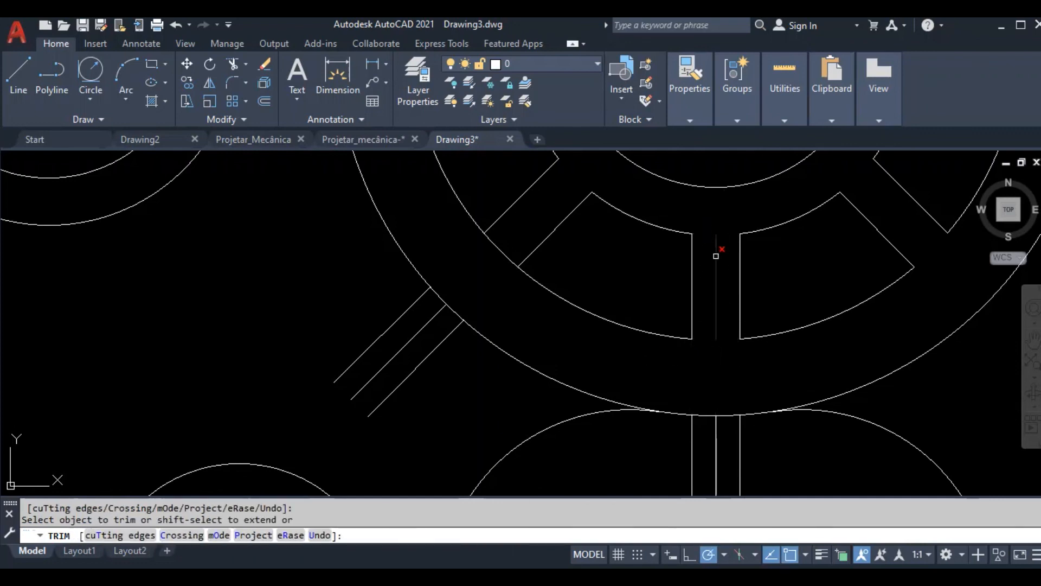
{"action": "left_click", "coordinate": [716, 255]}
Step: Delete the leftover vertical stub above the outer central circle and the three diagonal stubs outside it at the upper right
{"action": "scroll", "coordinate": [716, 256], "scroll_direction": "down", "scroll_amount": 6}
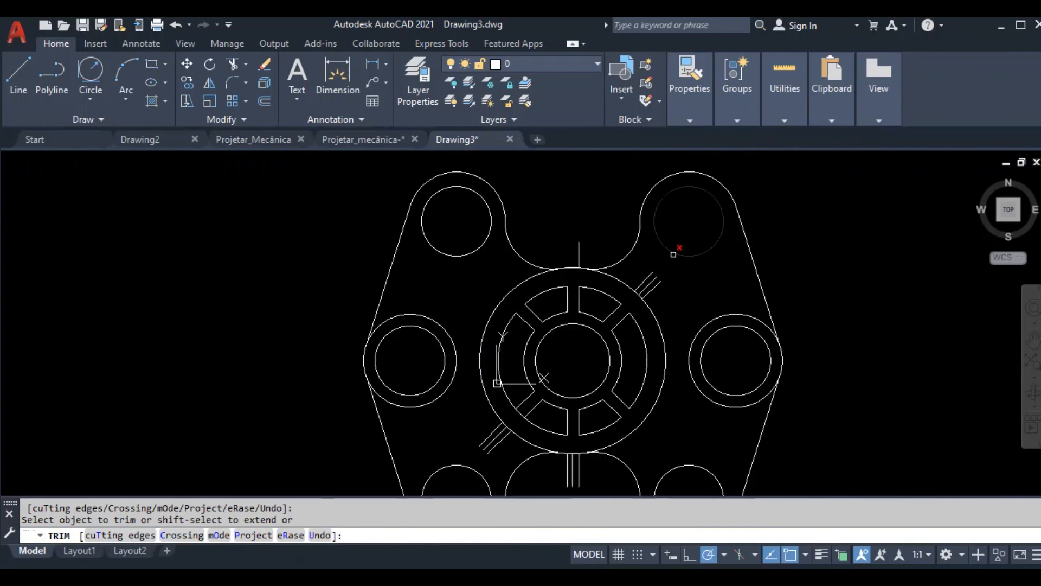
{"action": "scroll", "coordinate": [534, 390], "scroll_direction": "up", "scroll_amount": 2}
{"action": "key", "text": "Escape"}
{"action": "key", "text": "Escape"}
{"action": "left_click", "coordinate": [736, 226]}
{"action": "left_click", "coordinate": [697, 212]}
{"action": "left_click", "coordinate": [627, 168]}
{"action": "left_click", "coordinate": [581, 161]}
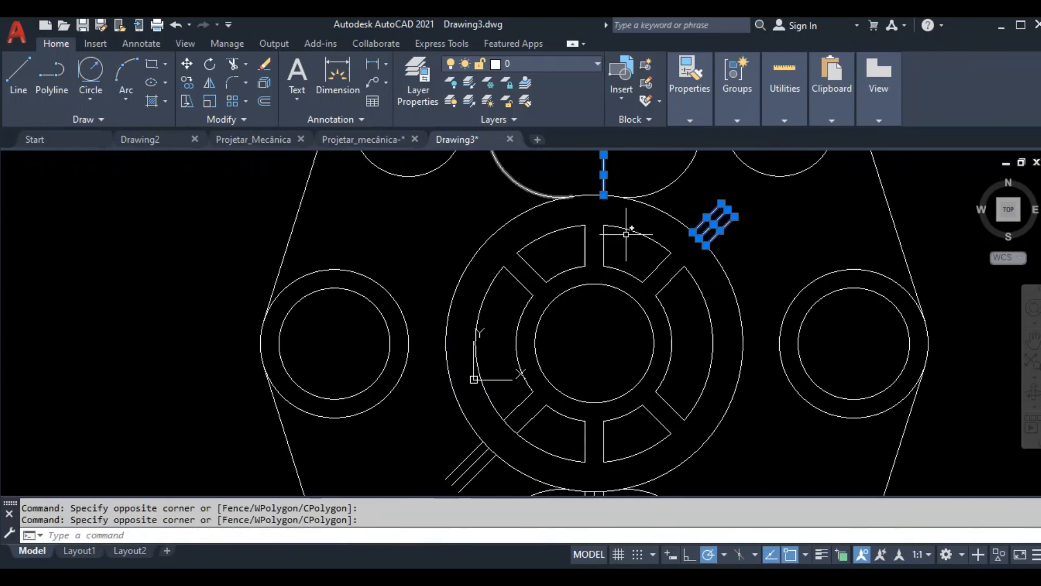
{"action": "scroll", "coordinate": [672, 275], "scroll_direction": "down", "scroll_amount": 4}
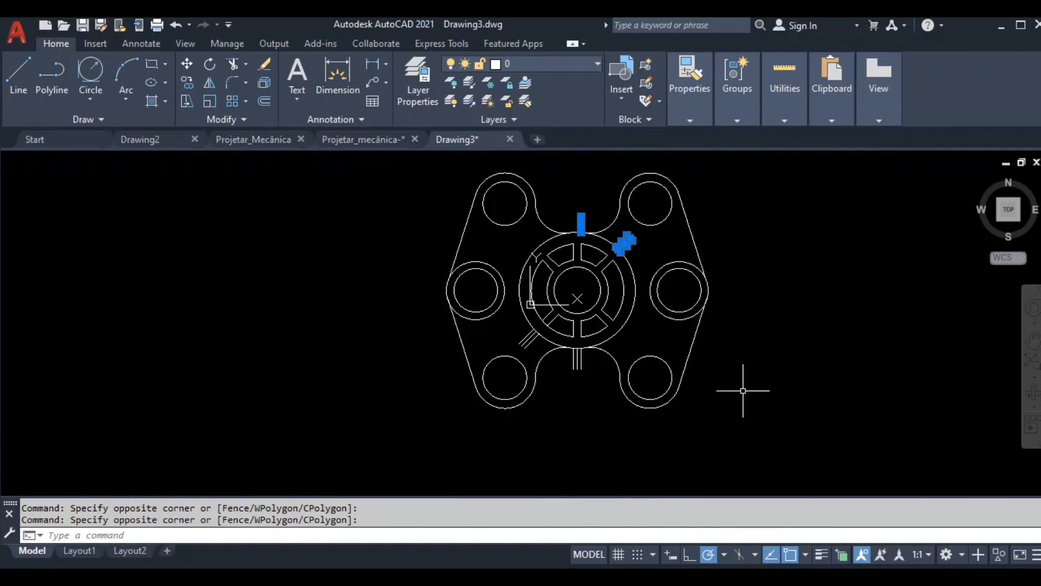
{"action": "key", "text": "Delete"}
Step: Delete the vertical stubs below the outer central circle and the three diagonal stubs outside it at the lower left
{"action": "scroll", "coordinate": [593, 400], "scroll_direction": "up", "scroll_amount": 4}
{"action": "left_click", "coordinate": [599, 363]}
{"action": "left_click", "coordinate": [493, 390]}
{"action": "key", "text": "Delete"}
{"action": "left_click", "coordinate": [388, 298]}
{"action": "left_click", "coordinate": [277, 270]}
{"action": "key", "text": "Delete"}
{"action": "scroll", "coordinate": [368, 347], "scroll_direction": "down", "scroll_amount": 4}
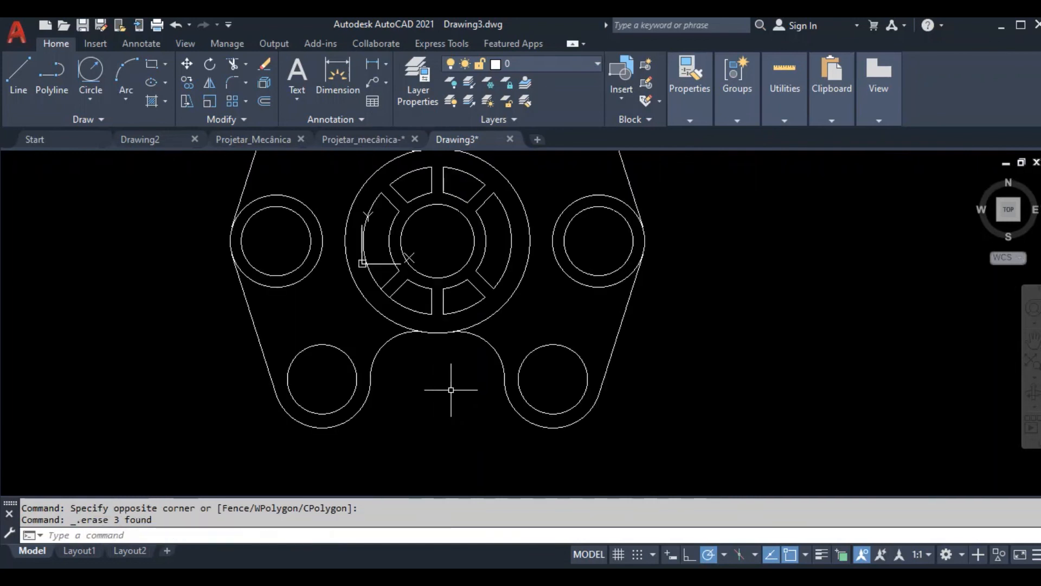
{"action": "scroll", "coordinate": [498, 379], "scroll_direction": "up", "scroll_amount": 2}
{"action": "type", "text": "uc"}
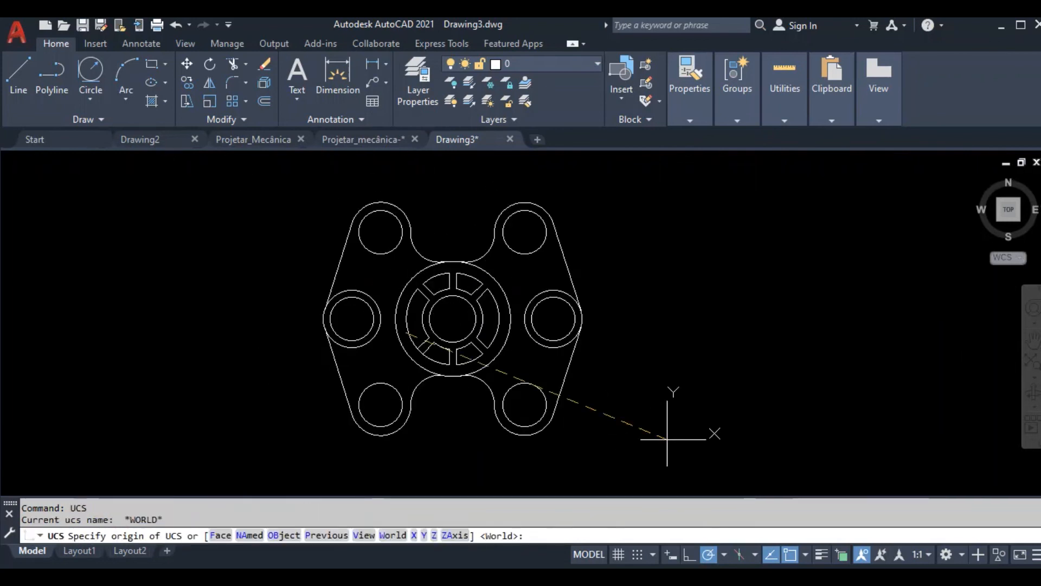
{"action": "left_click", "coordinate": [30, 473]}
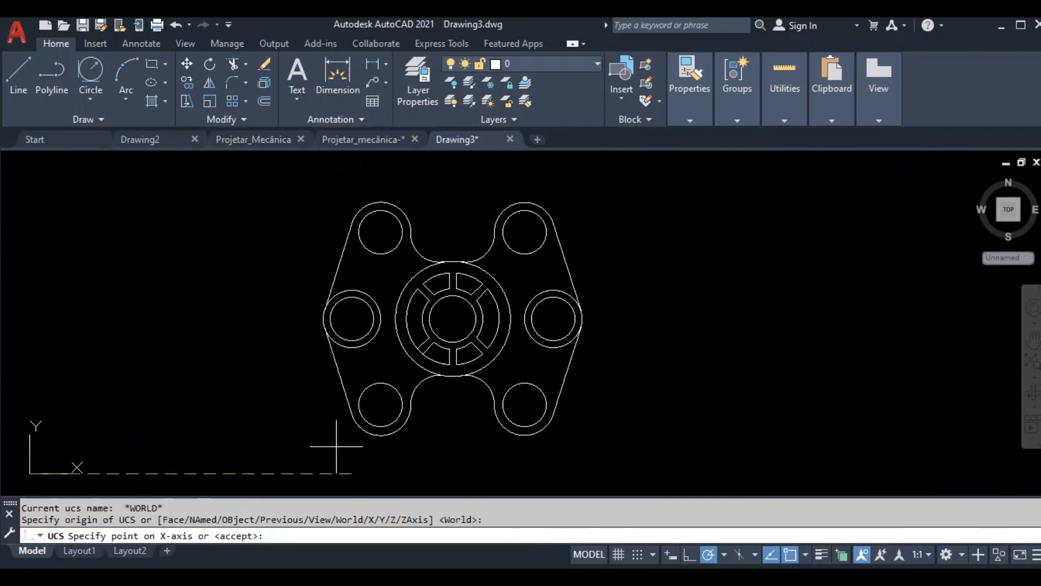
{"action": "key", "text": "Escape"}
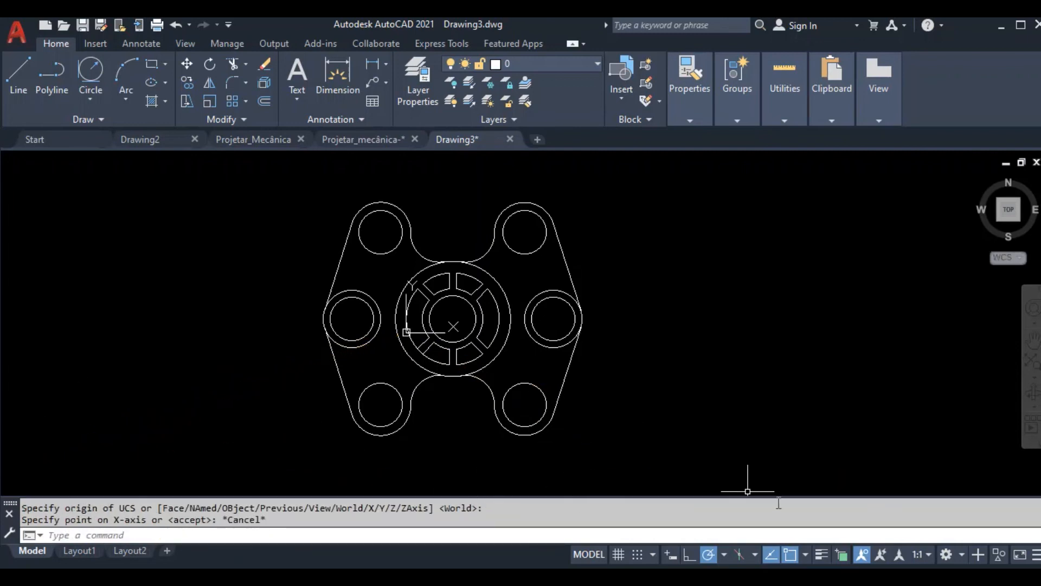
{"action": "type", "text": "ucs"}
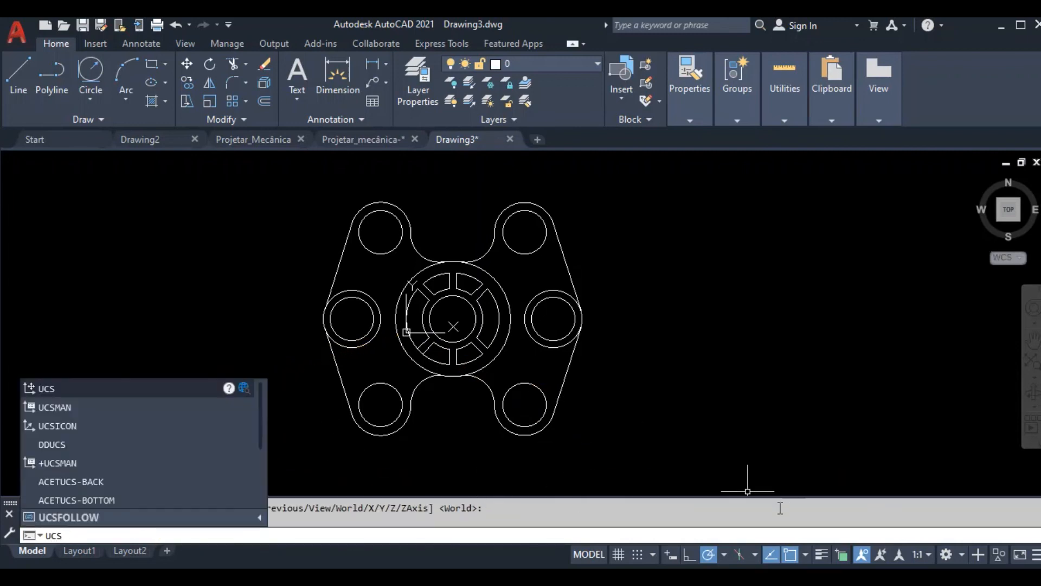
{"action": "key", "text": "Return"}
{"action": "key", "text": "Return"}
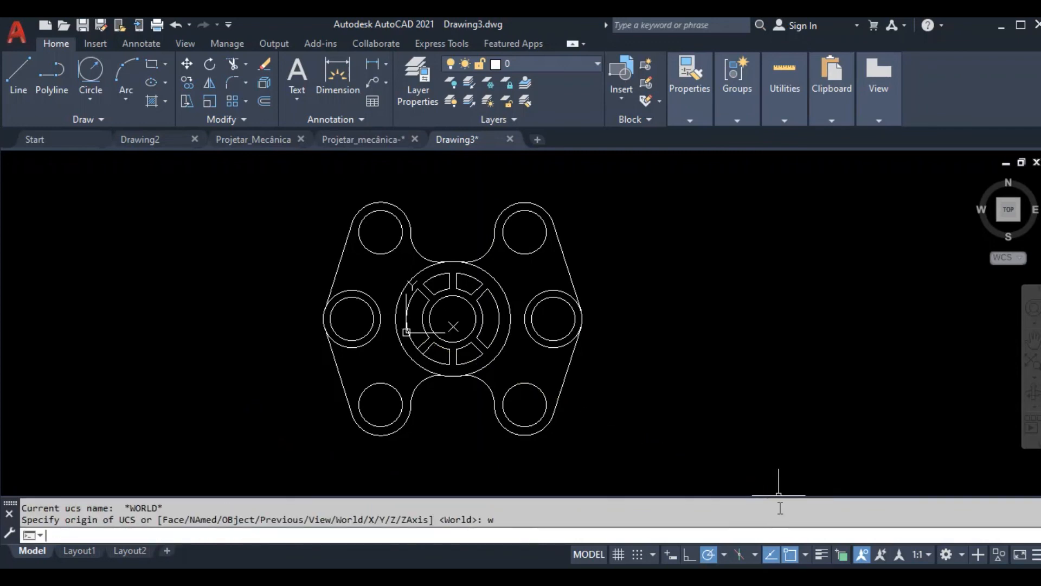
Step: Move the UCS origin out of the part to an empty point below and to the left of it
{"action": "type", "text": "ucs"}
{"action": "key", "text": "Return"}
{"action": "key", "text": "Return"}
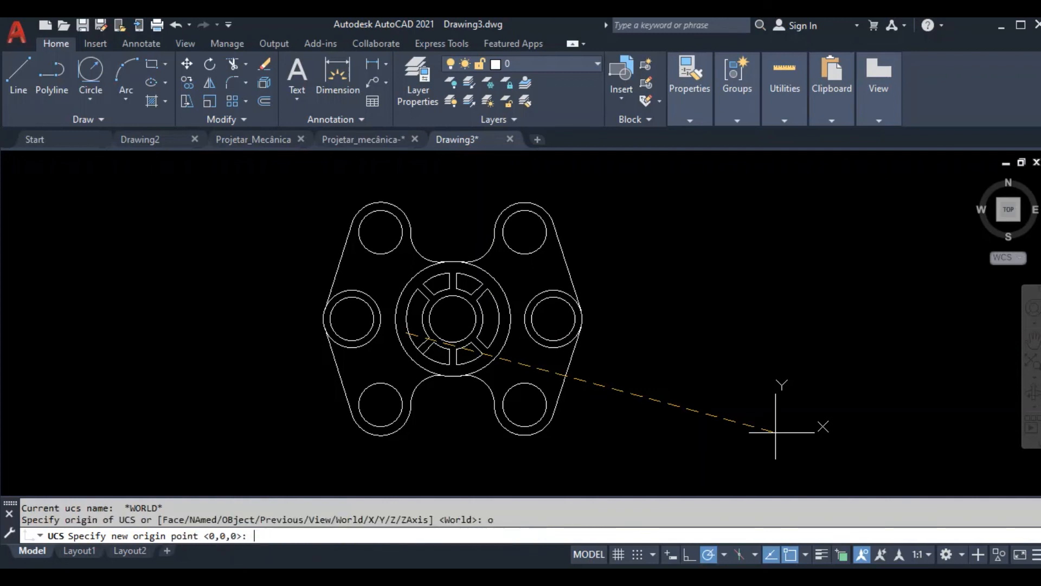
{"action": "left_click", "coordinate": [25, 480]}
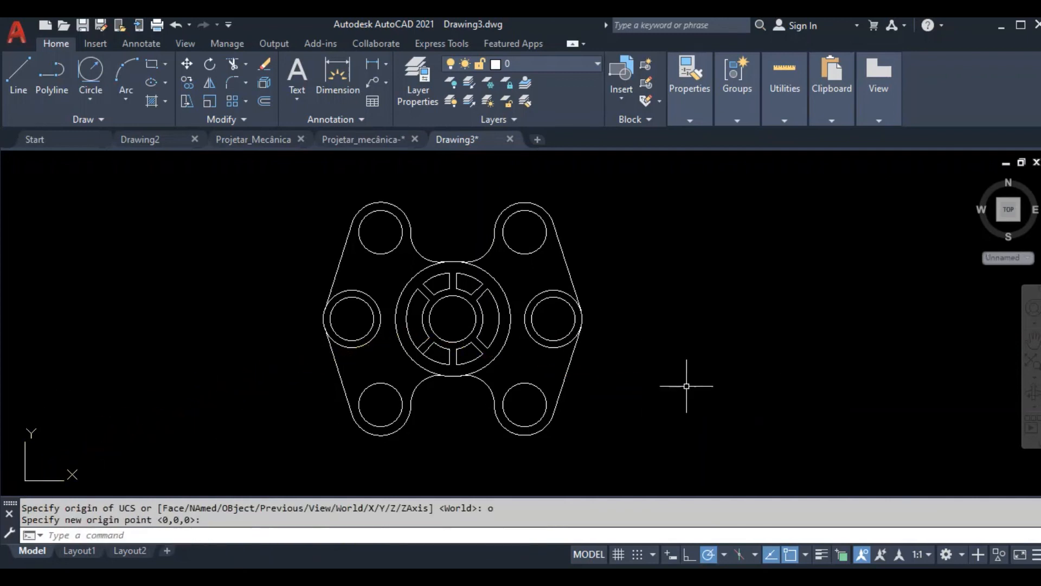
{"action": "scroll", "coordinate": [425, 325], "scroll_direction": "up", "scroll_amount": 5}
{"action": "scroll", "coordinate": [704, 390], "scroll_direction": "down", "scroll_amount": 8}
{"action": "scroll", "coordinate": [608, 392], "scroll_direction": "up", "scroll_amount": 4}
{"action": "scroll", "coordinate": [608, 392], "scroll_direction": "down", "scroll_amount": 4}
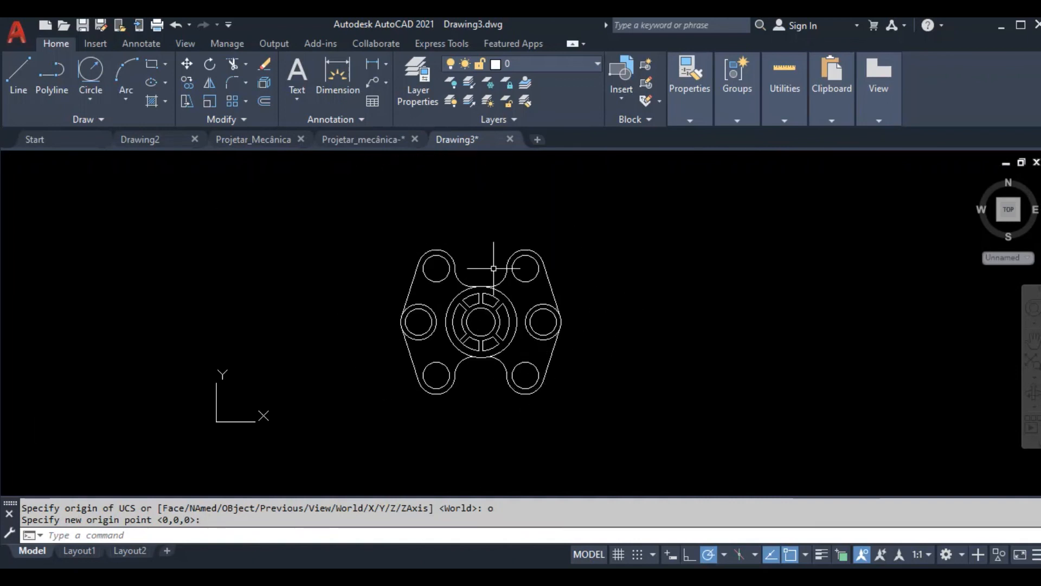
{"action": "scroll", "coordinate": [488, 302], "scroll_direction": "up", "scroll_amount": 2}
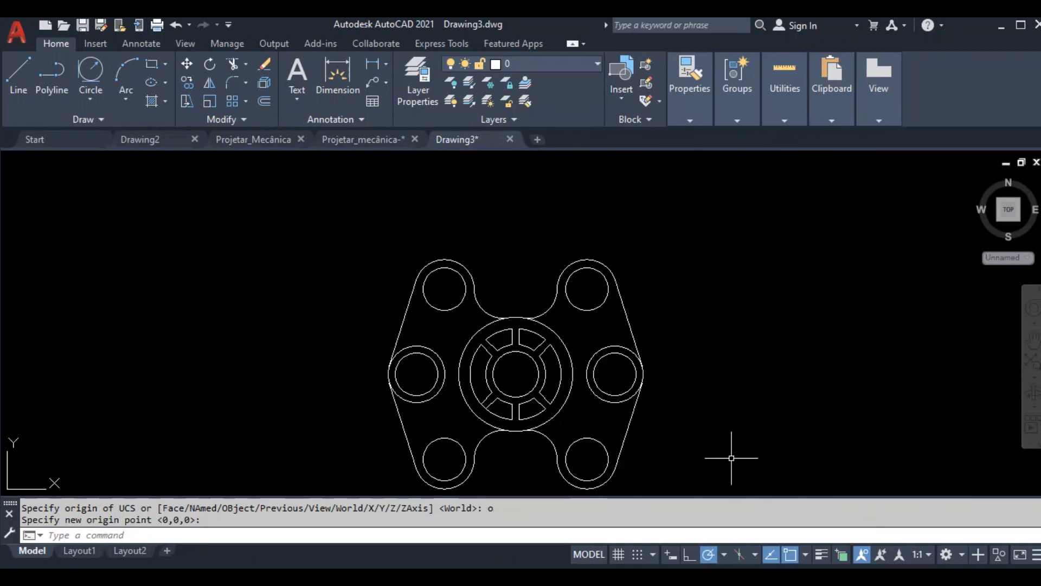
Step: Trim the short arc that closes the outer end of the lower-left diagonal spoke between the ring segments
{"action": "scroll", "coordinate": [612, 488], "scroll_direction": "up", "scroll_amount": 5}
{"action": "scroll", "coordinate": [417, 490], "scroll_direction": "down", "scroll_amount": 2}
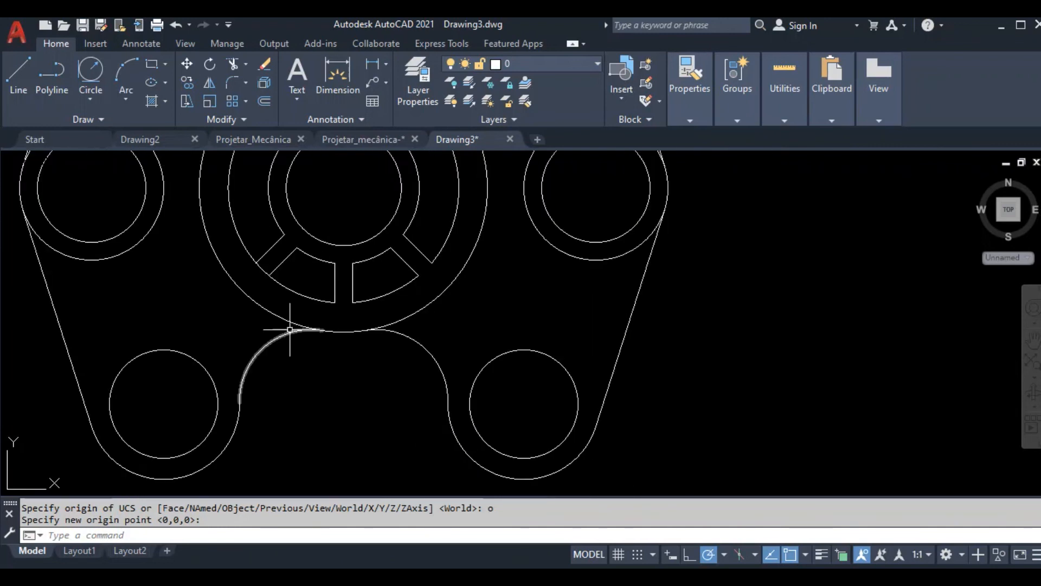
{"action": "left_click", "coordinate": [235, 64]}
{"action": "right_click", "coordinate": [235, 277]}
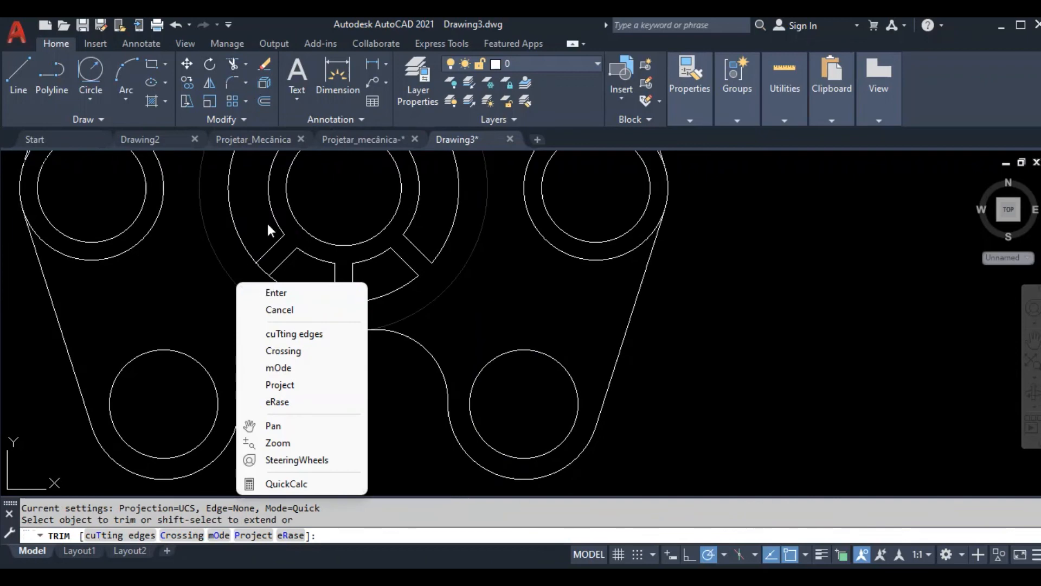
{"action": "key", "text": "Escape"}
{"action": "scroll", "coordinate": [265, 274], "scroll_direction": "up", "scroll_amount": 1}
{"action": "left_click", "coordinate": [264, 259]}
{"action": "scroll", "coordinate": [434, 406], "scroll_direction": "down", "scroll_amount": 5}
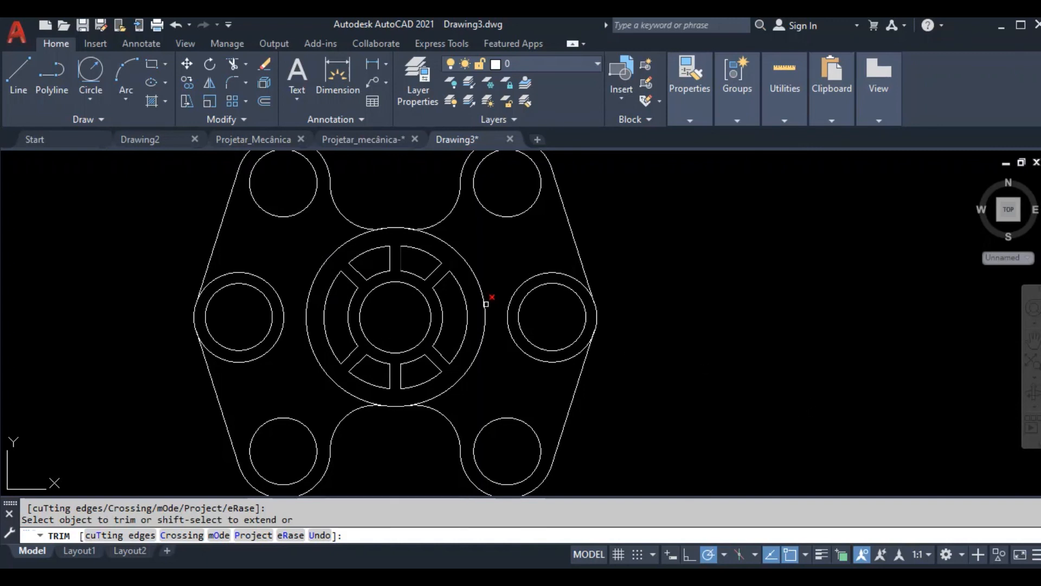
{"action": "key", "text": "Escape"}
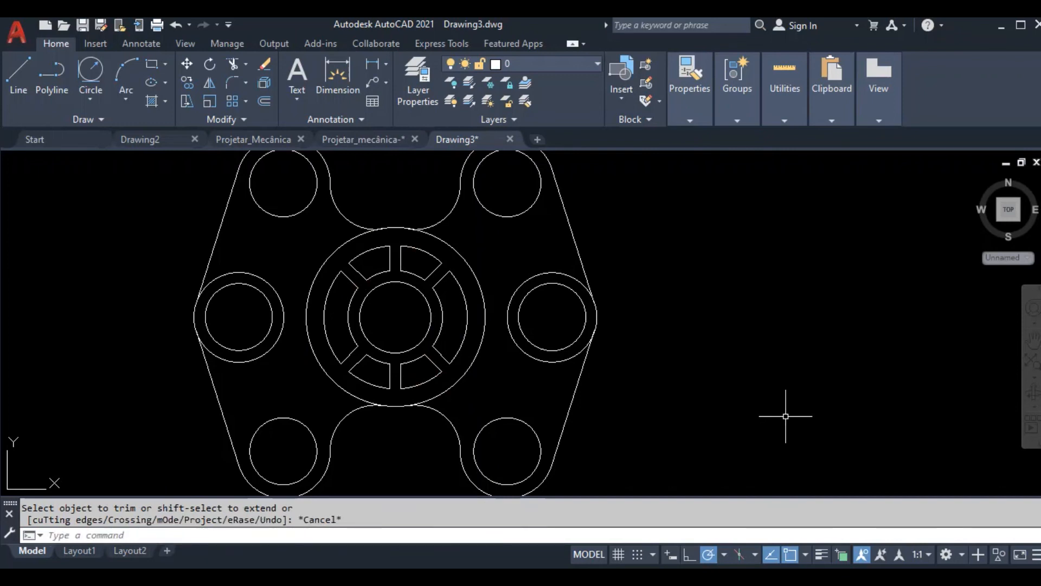
{"action": "scroll", "coordinate": [649, 316], "scroll_direction": "down", "scroll_amount": 2}
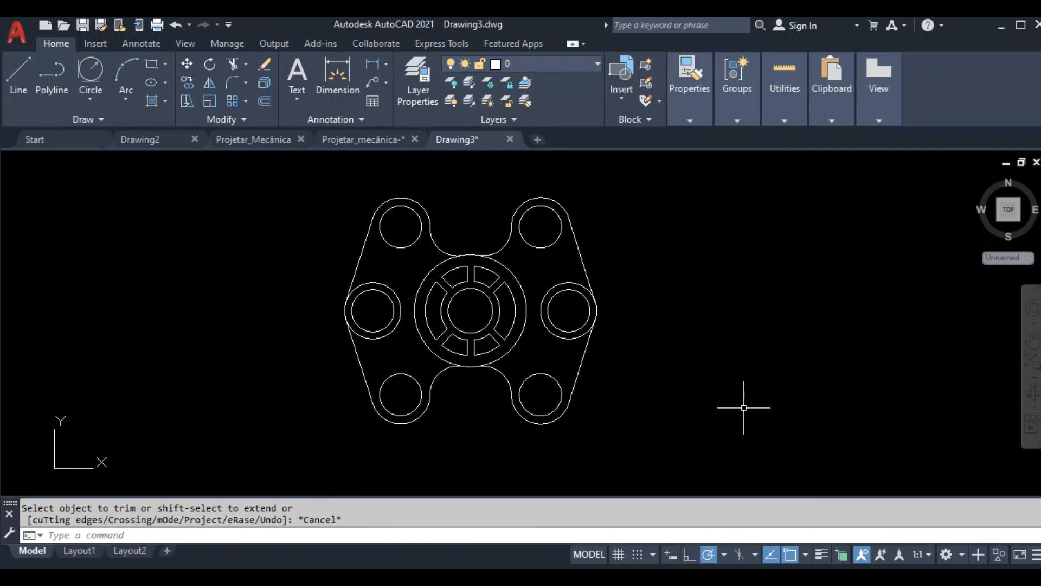
{"action": "scroll", "coordinate": [347, 259], "scroll_direction": "up", "scroll_amount": 2}
{"action": "scroll", "coordinate": [336, 274], "scroll_direction": "down", "scroll_amount": 2}
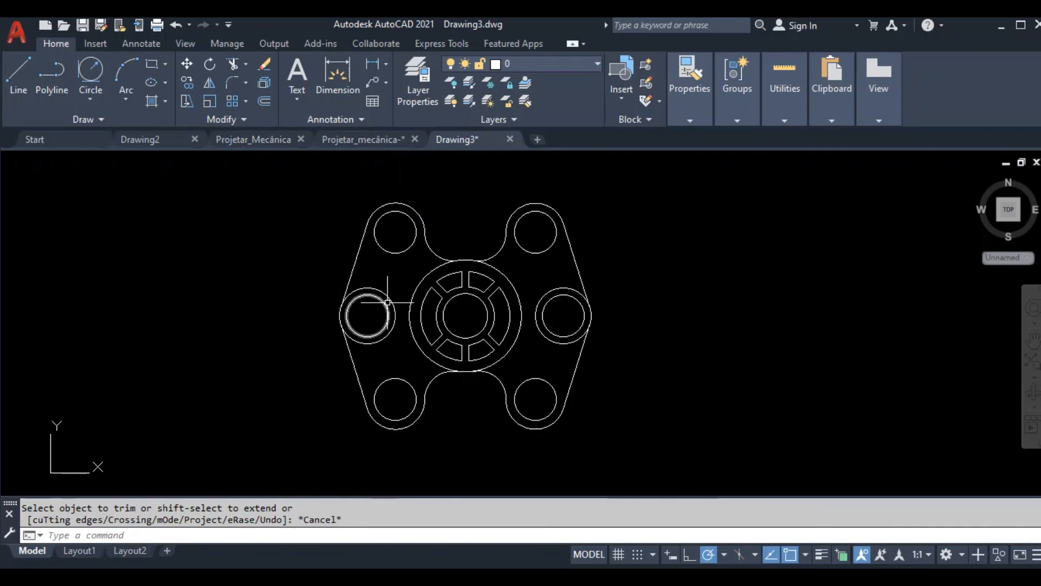